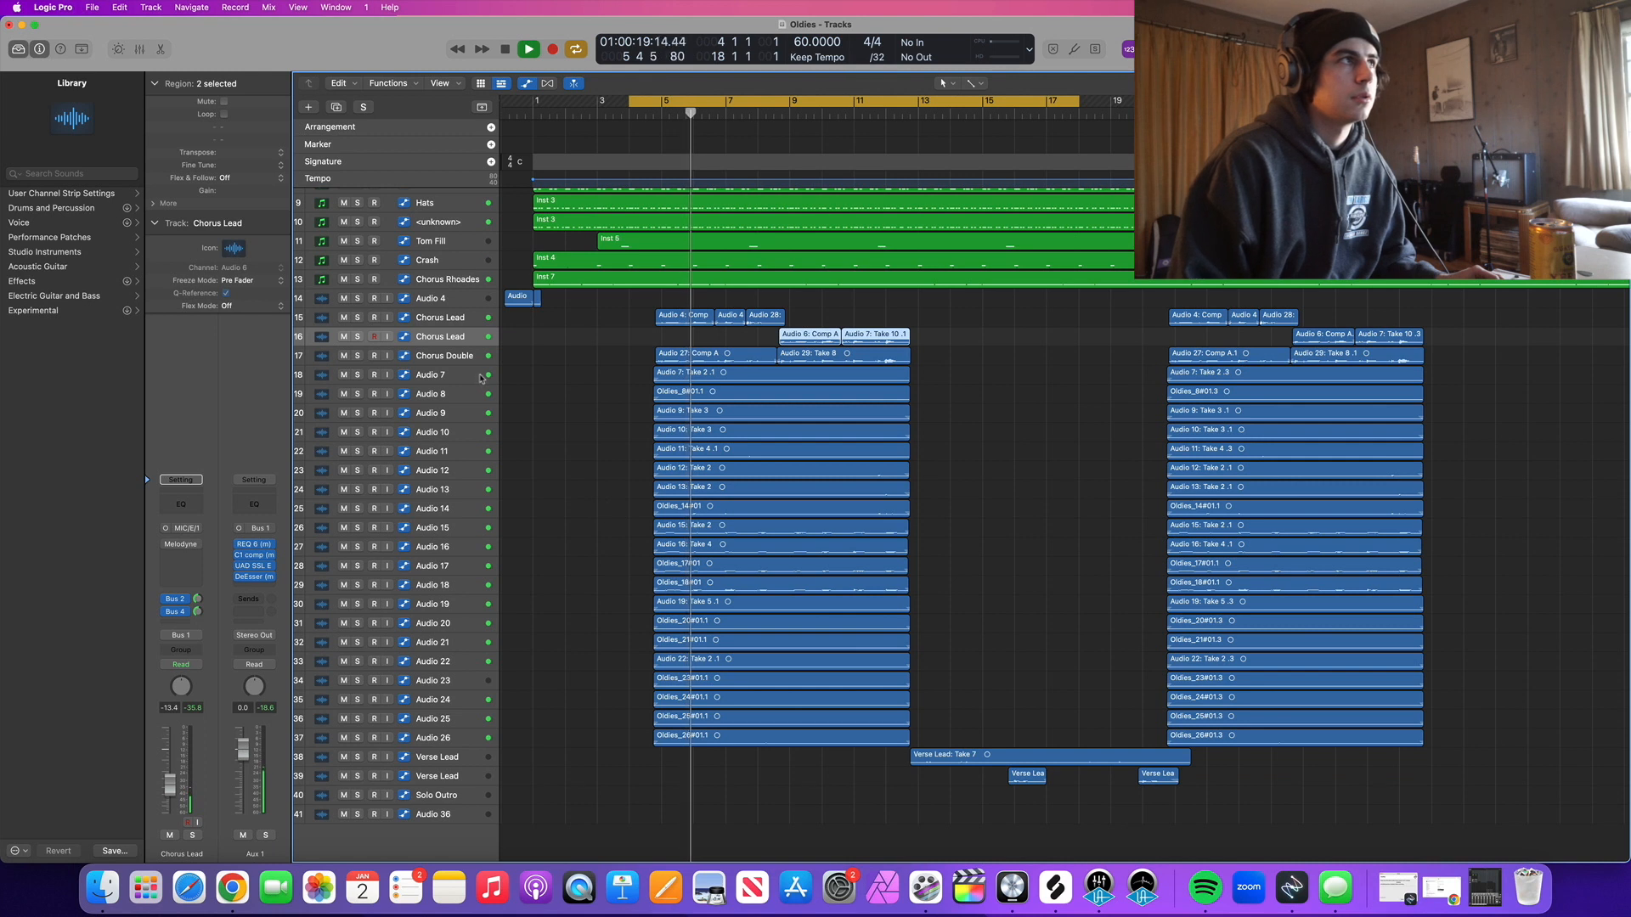
Step: Play back the chorus with each of the two Chorus Lead tracks selected in turn
{"action": "key", "text": "Up"}
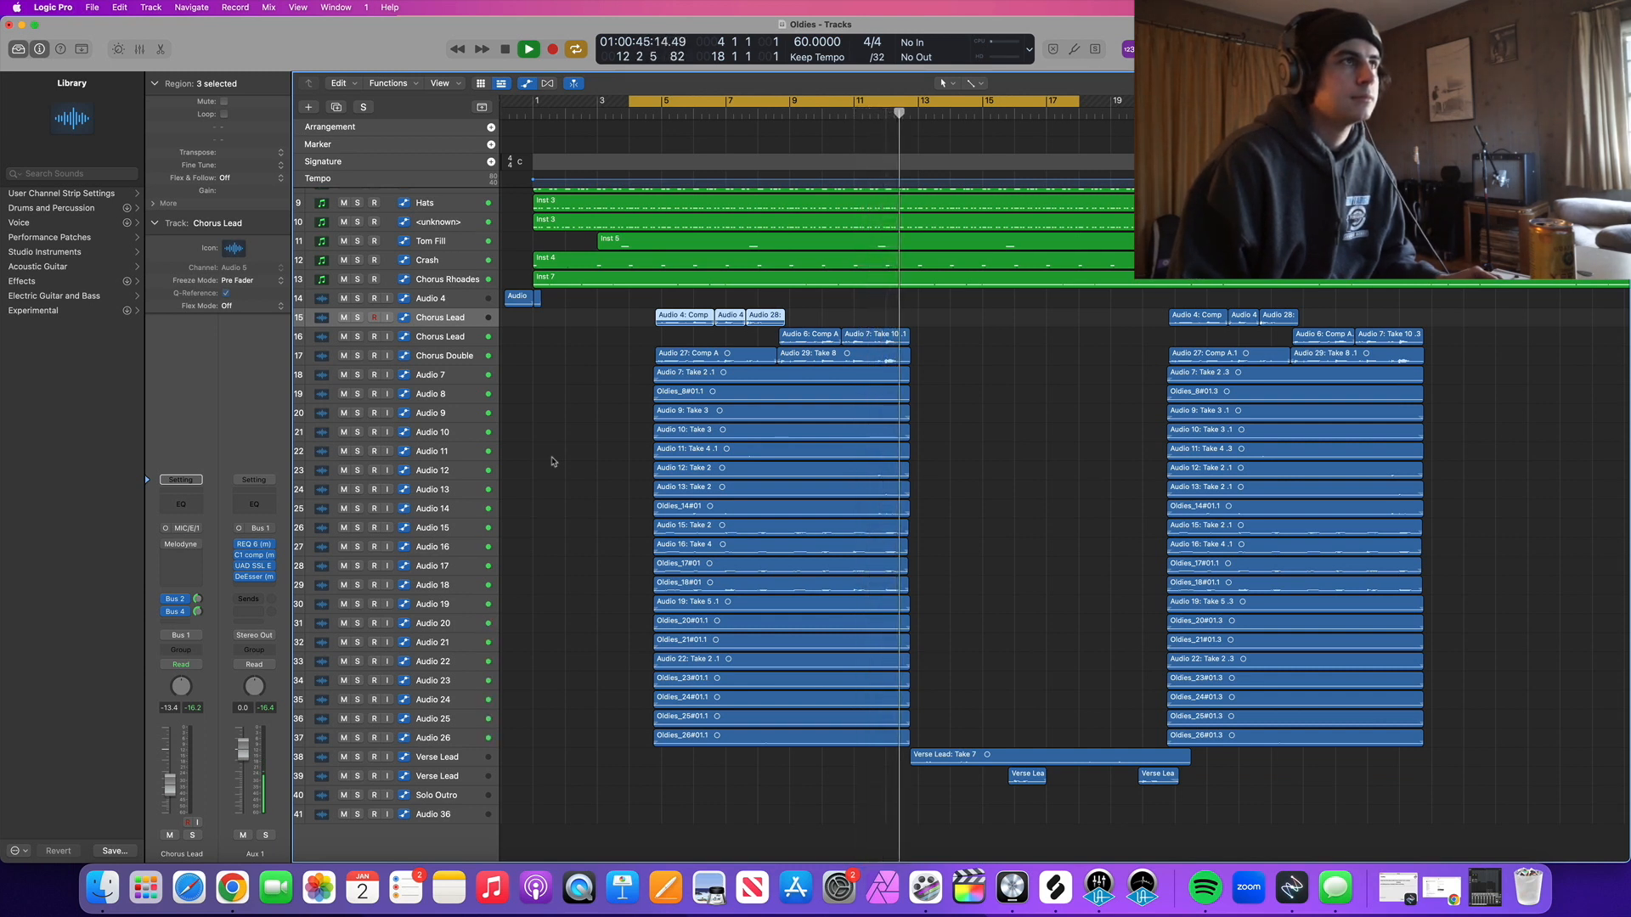
{"action": "key", "text": "space"}
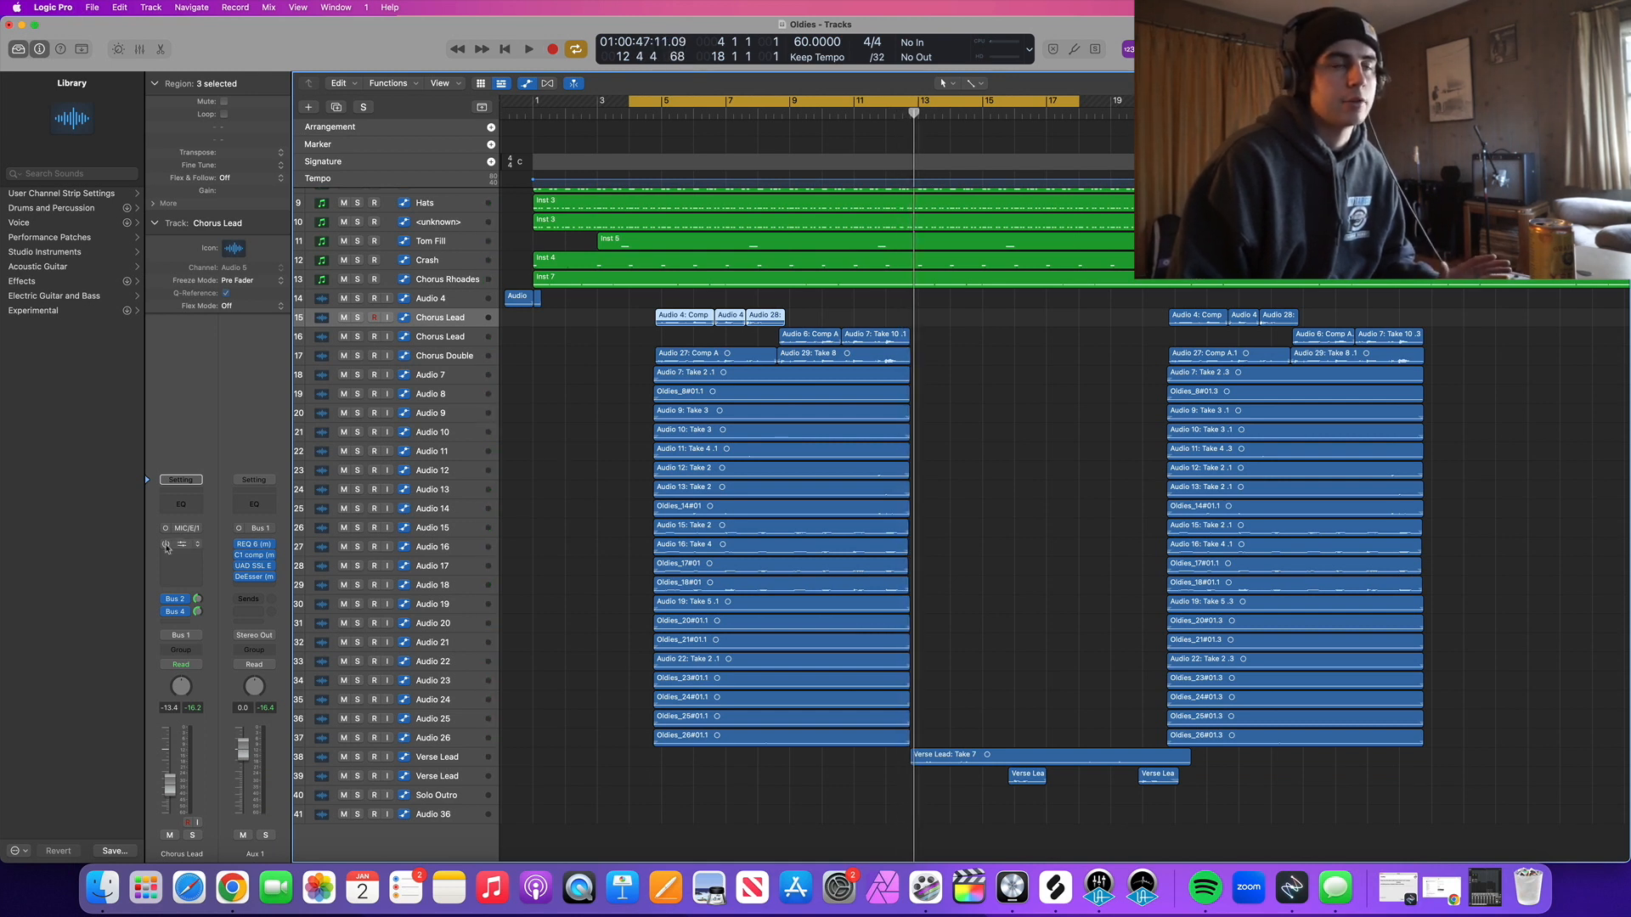
{"action": "key", "text": "Down"}
{"action": "key", "text": "space"}
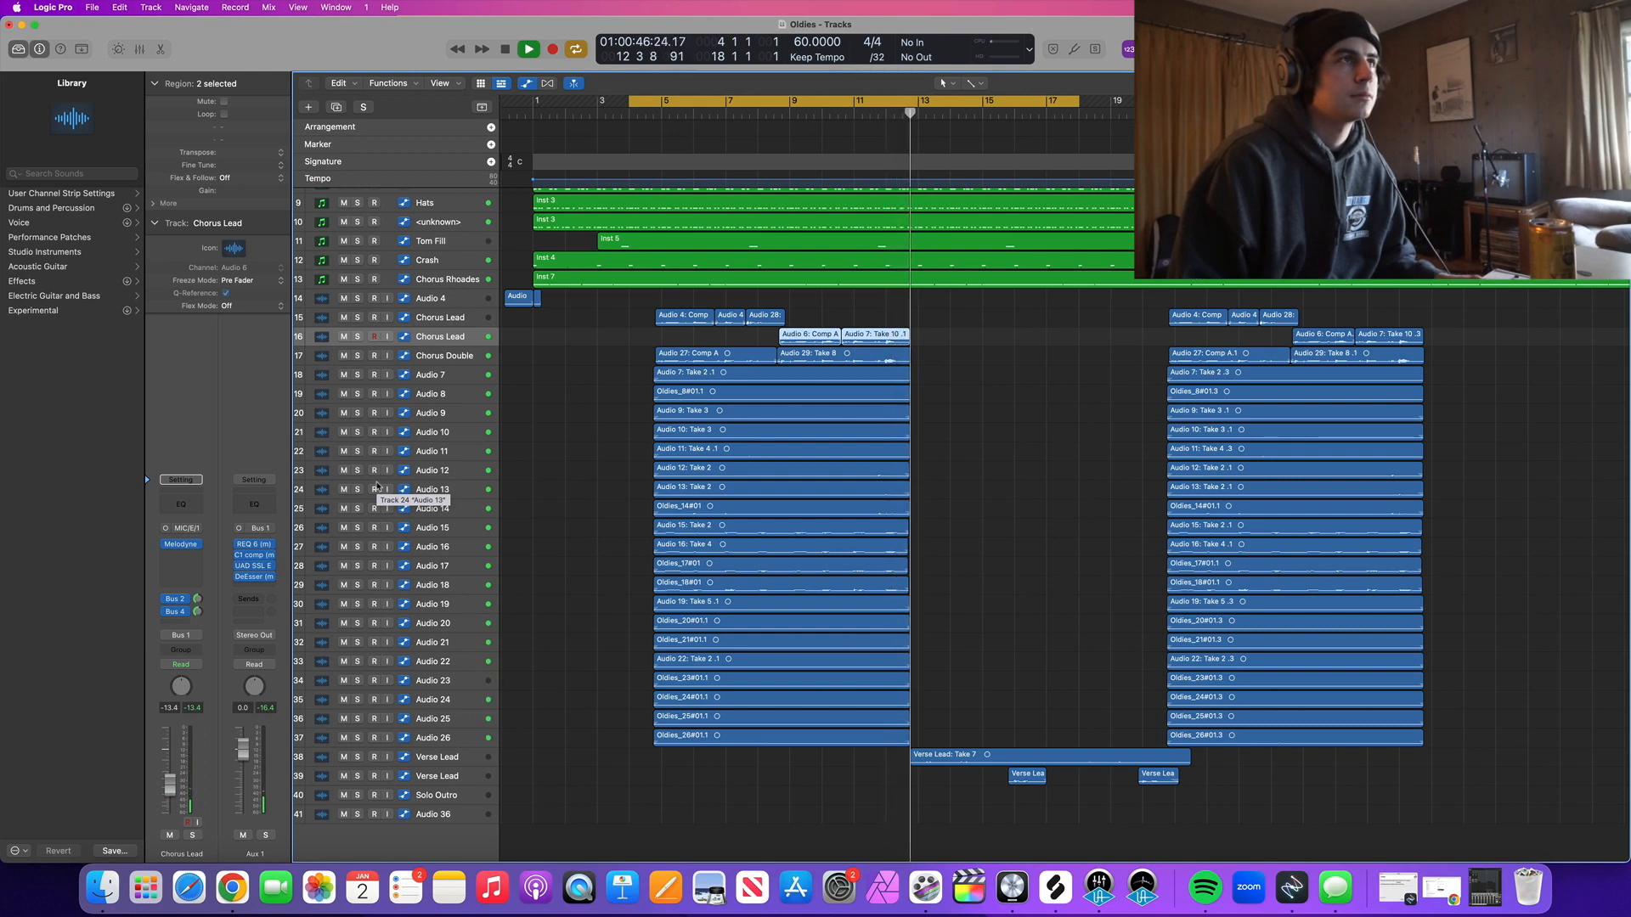
{"action": "key", "text": "space"}
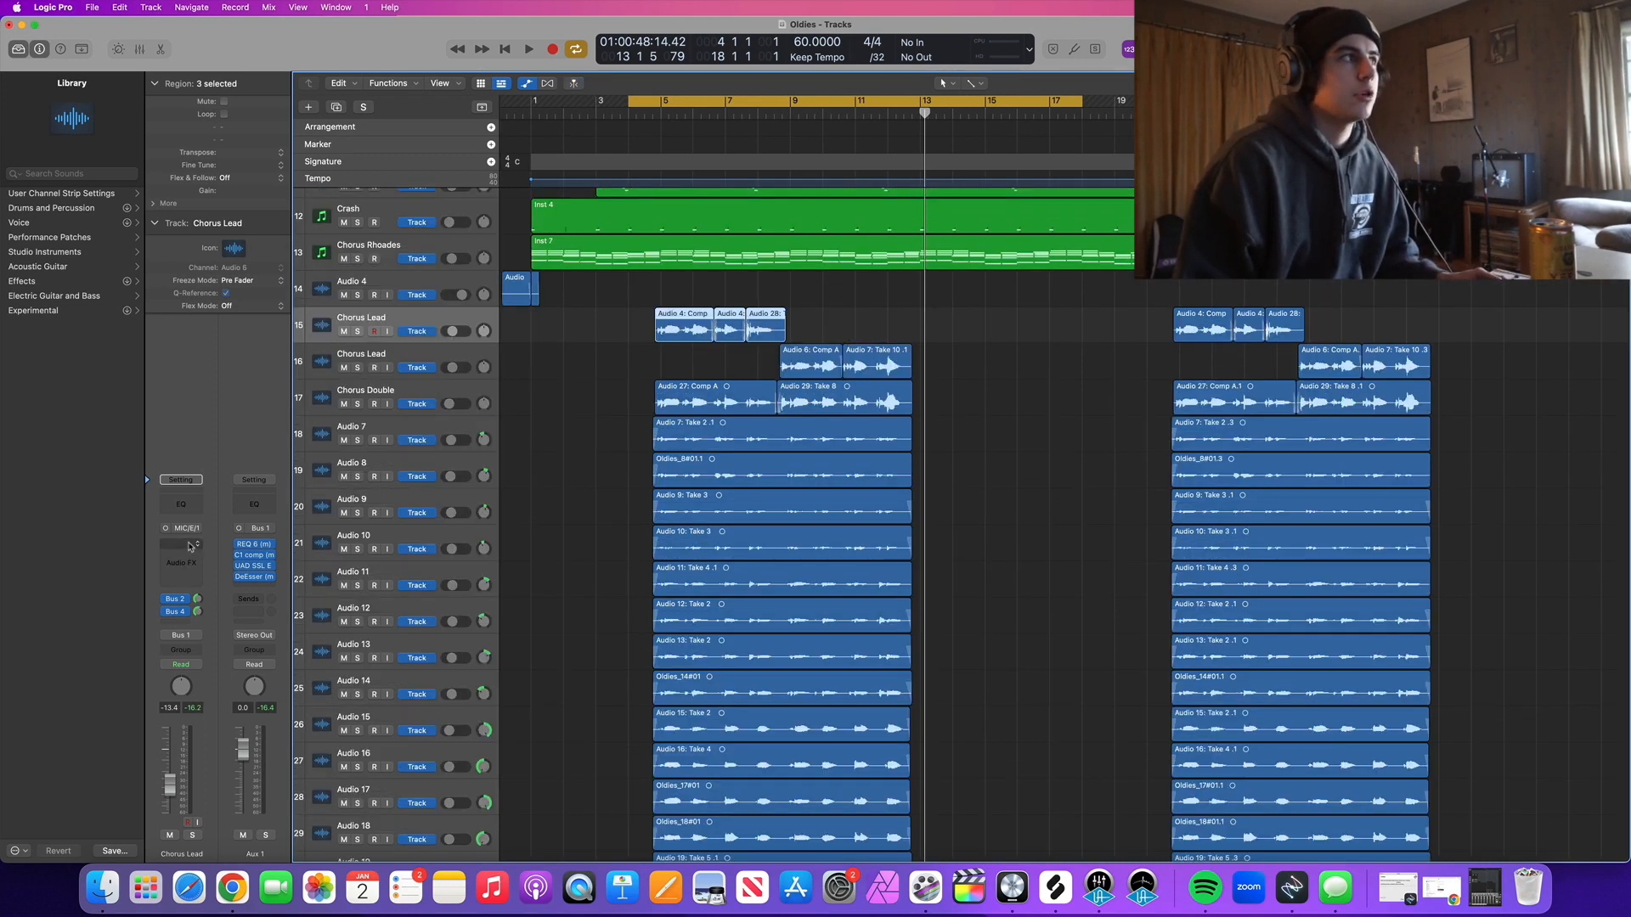
Step: Insert Celemony's Melodyne as a mono audio effect on the first Chorus Lead track
{"action": "left_click", "coordinate": [190, 545]}
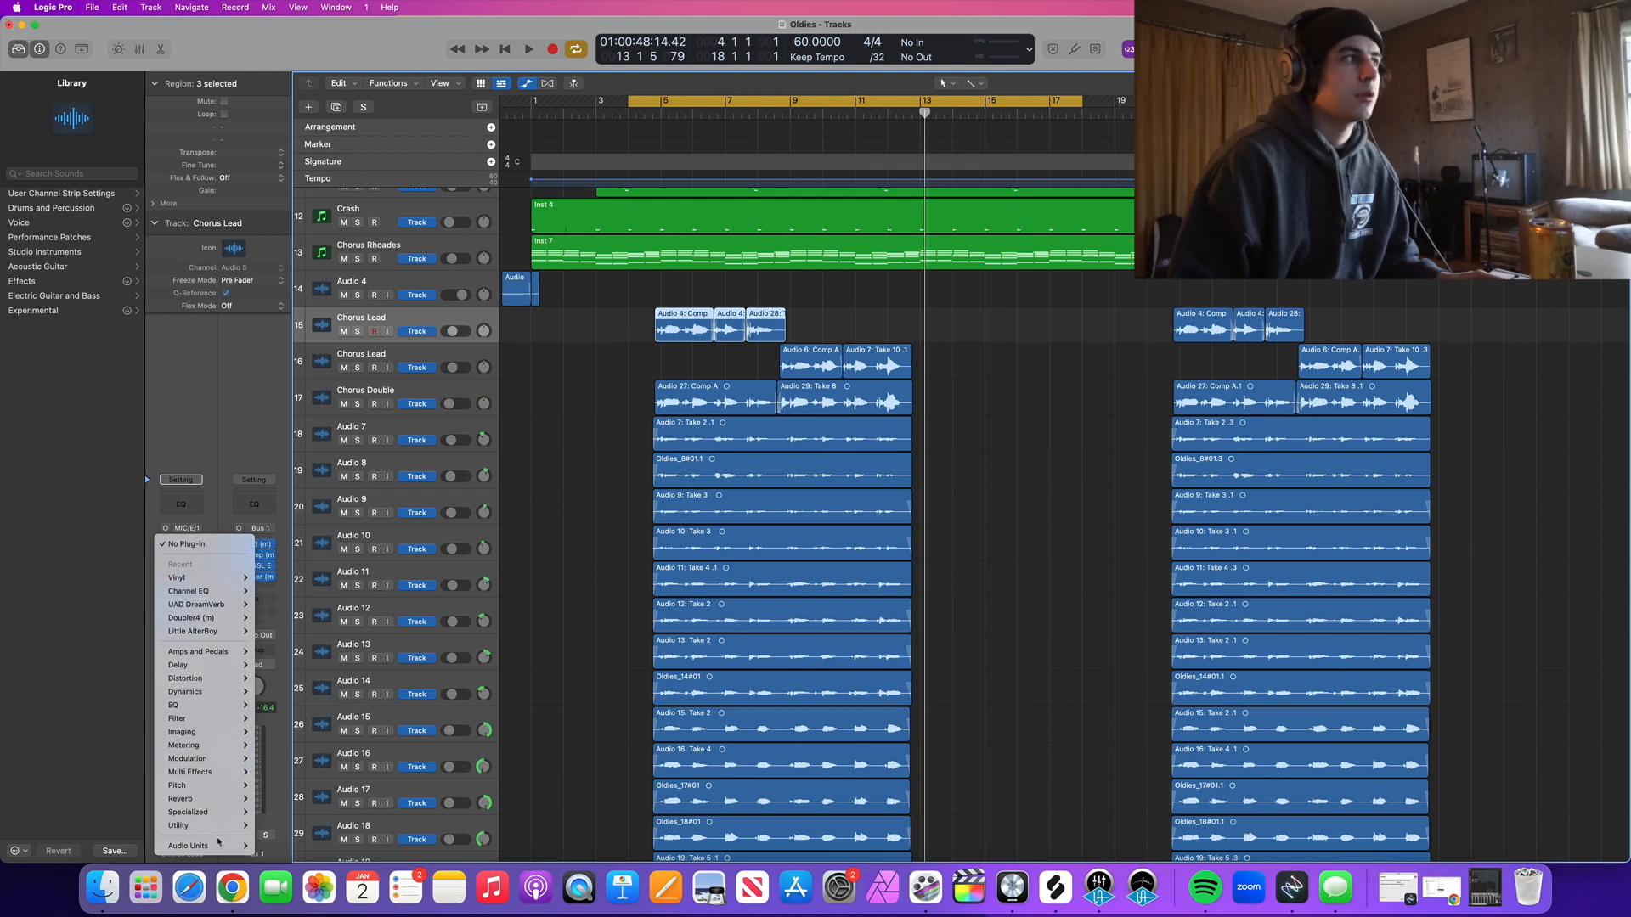
{"action": "mouse_move", "coordinate": [221, 848]}
{"action": "mouse_move", "coordinate": [306, 730]}
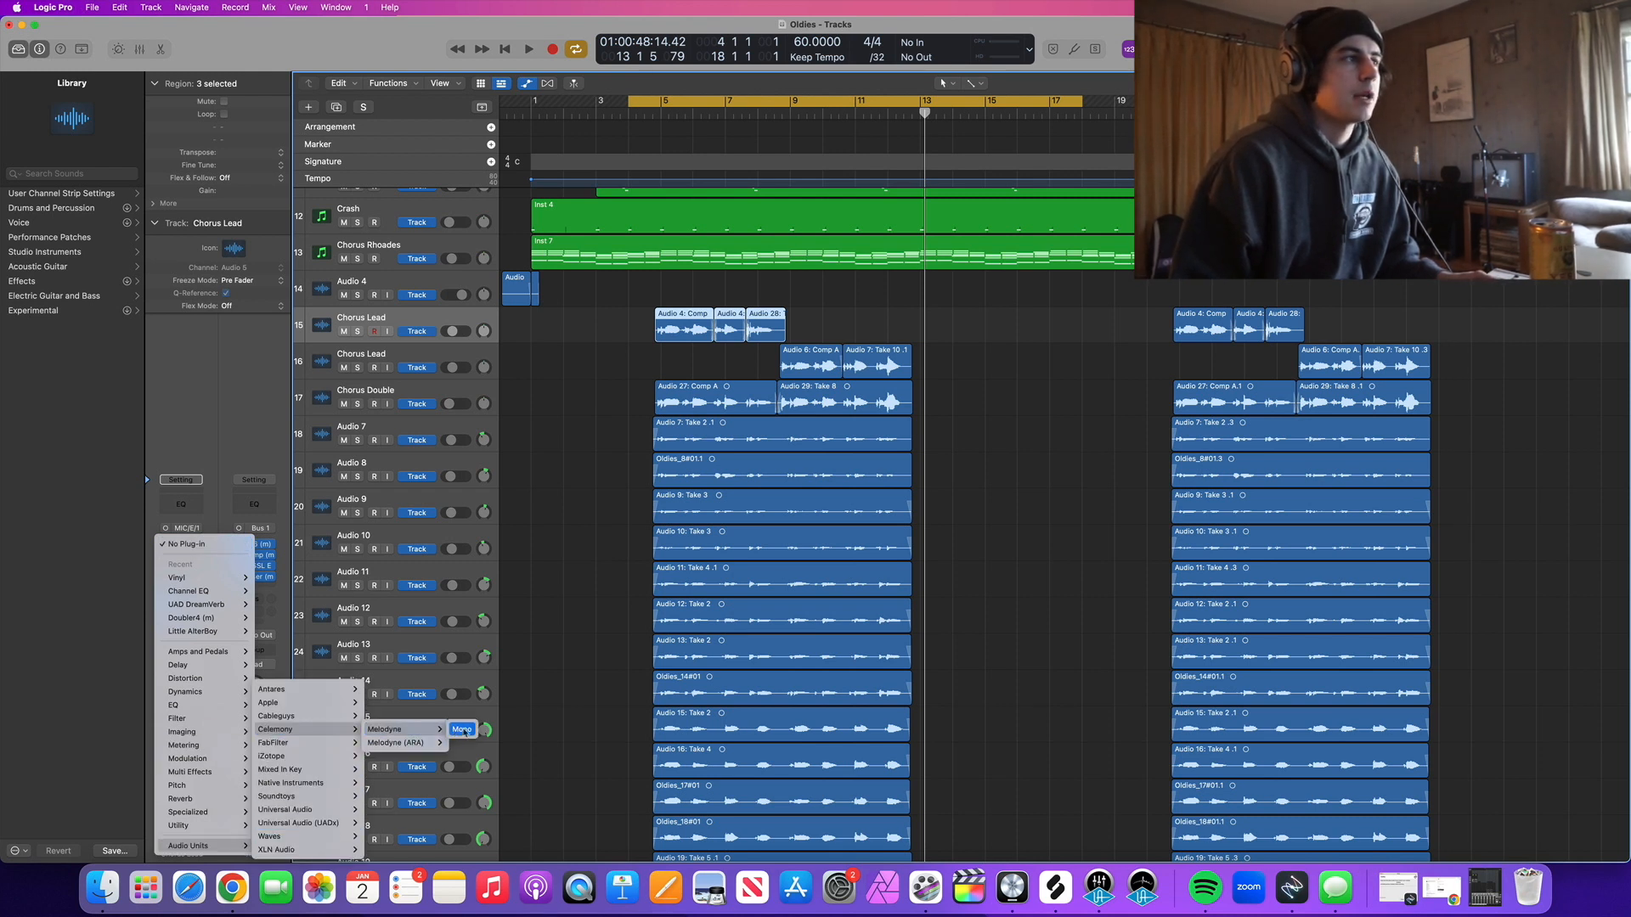
{"action": "left_click", "coordinate": [461, 729]}
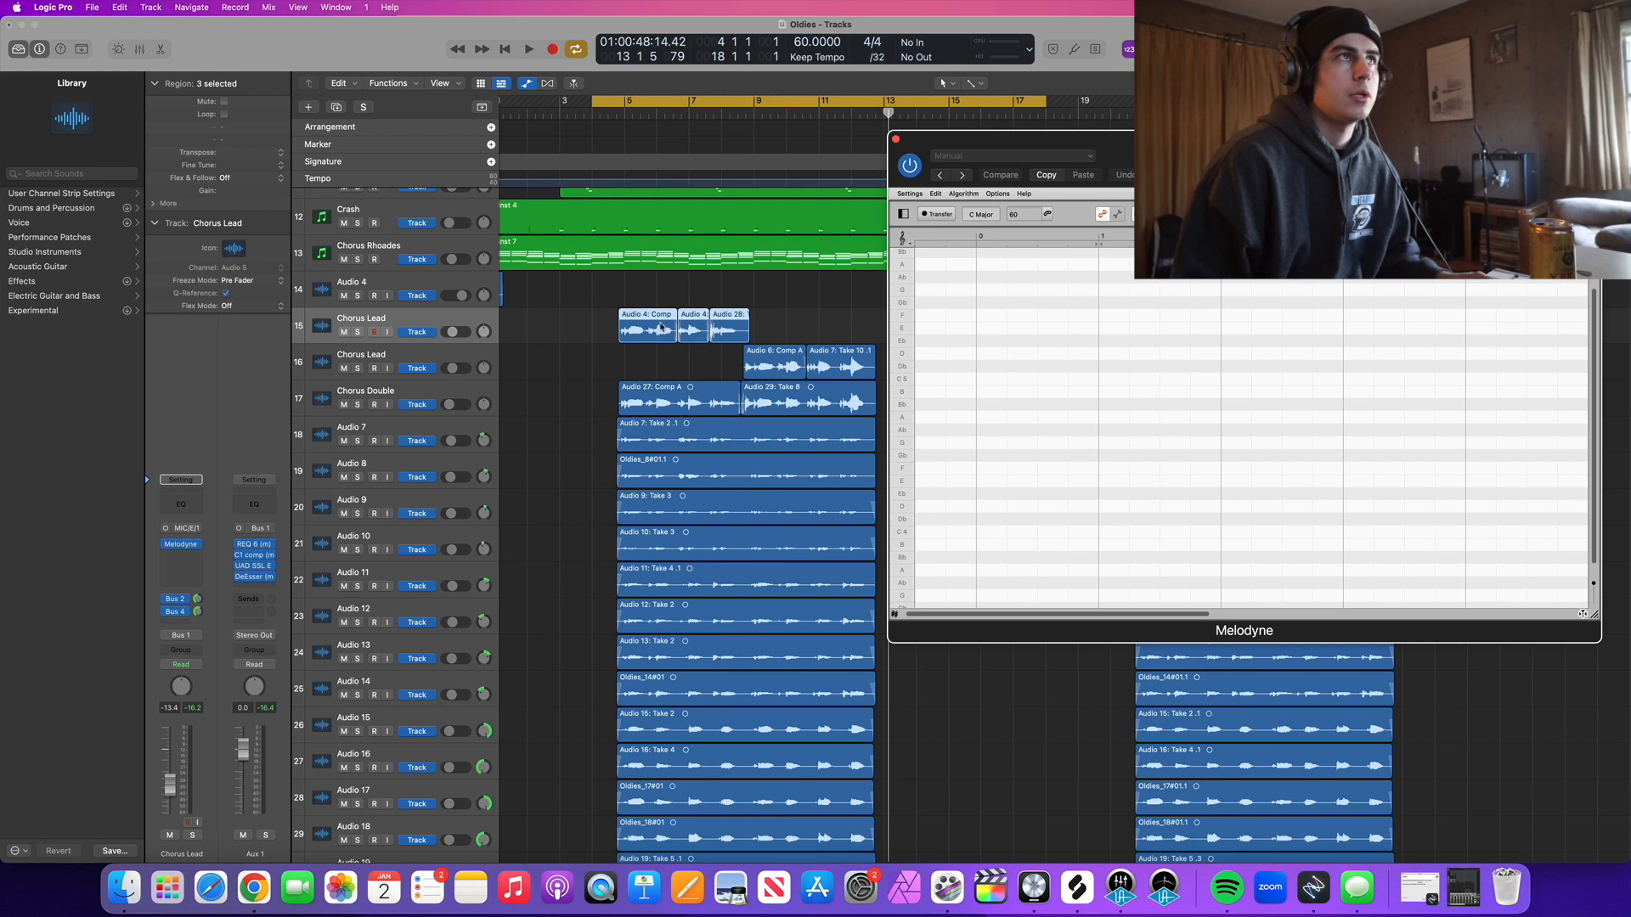
Step: Transfer the first Chorus Lead phrase into Melodyne by playing its regions through
{"action": "left_click", "coordinate": [937, 214]}
{"action": "key", "text": "space"}
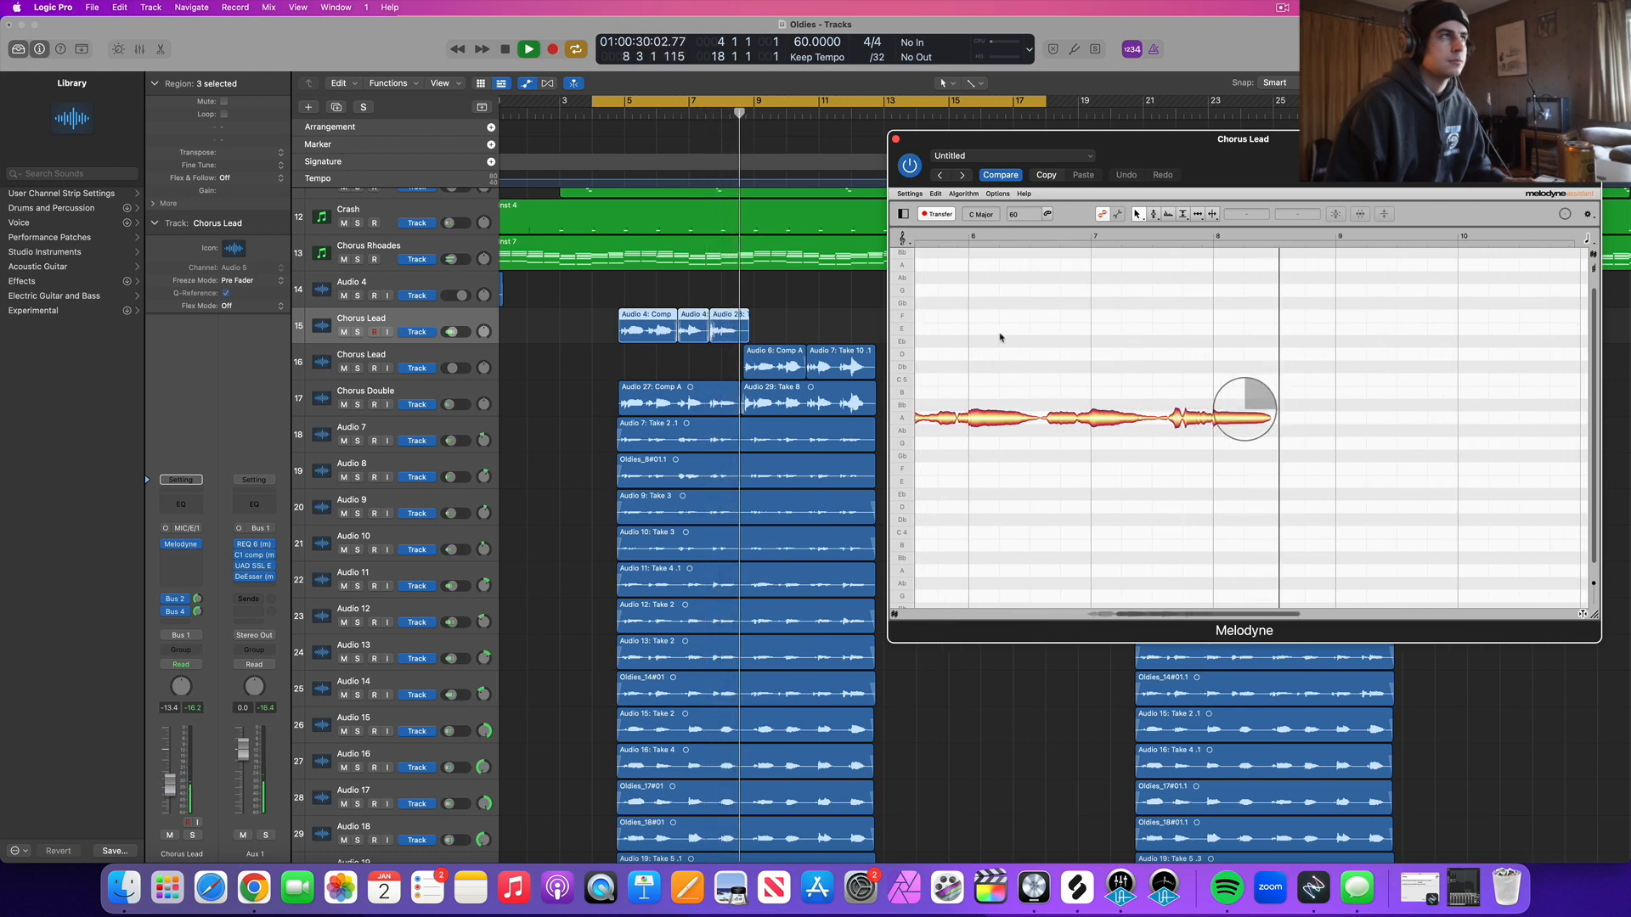
{"action": "key", "text": "space"}
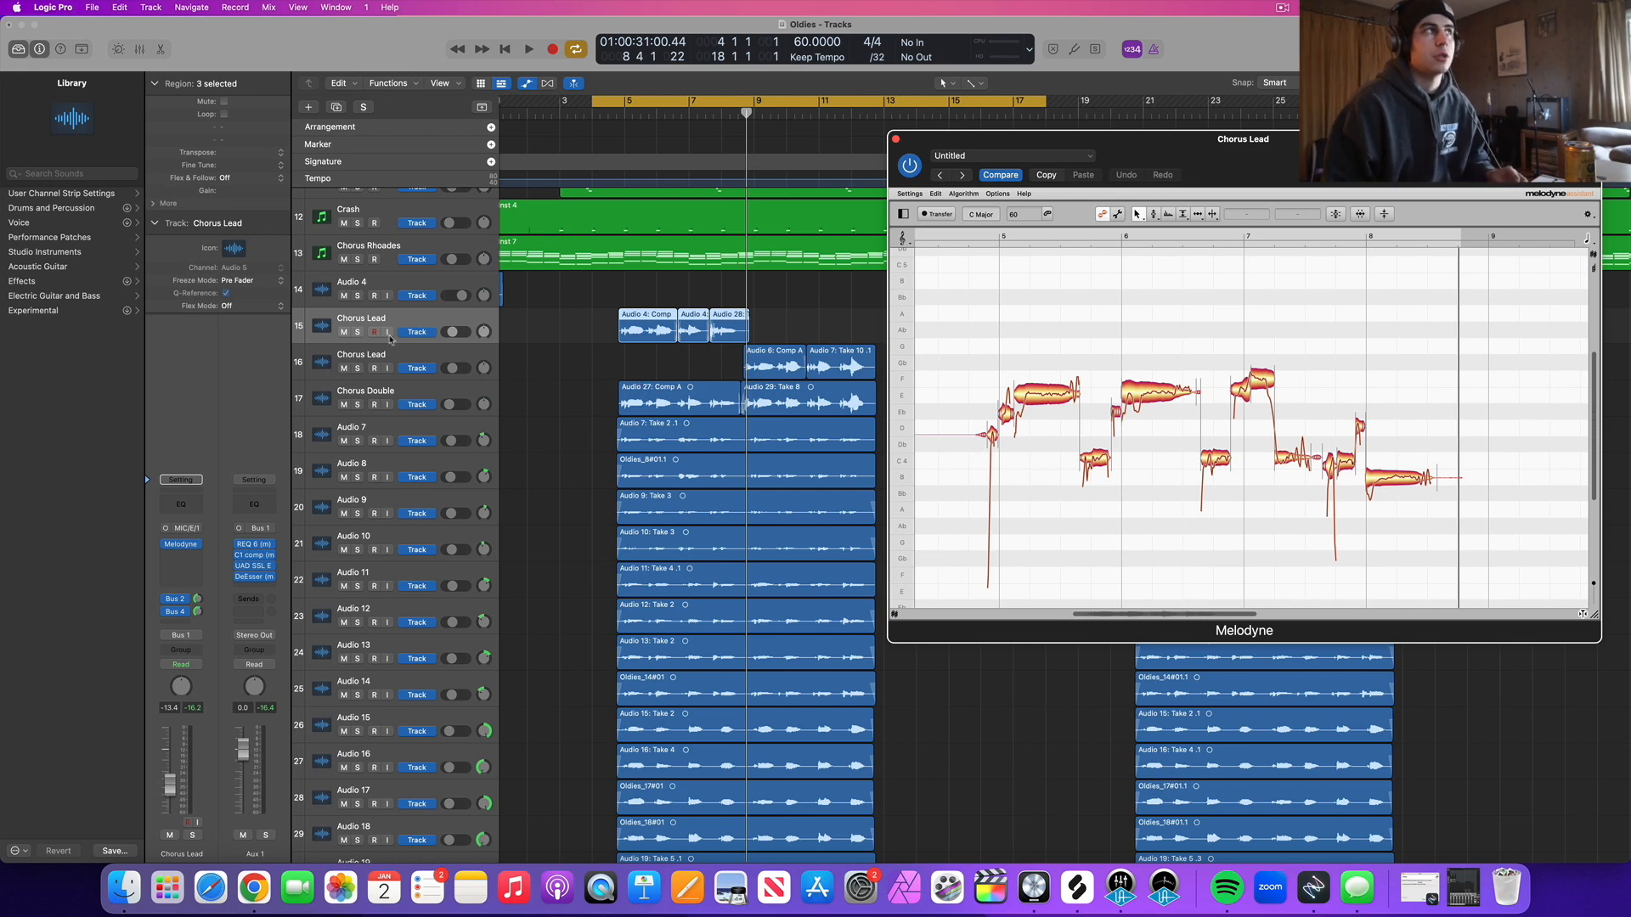
Step: Solo the first Chorus Lead track and listen to the transferred vocal phrase
{"action": "left_click", "coordinate": [358, 332]}
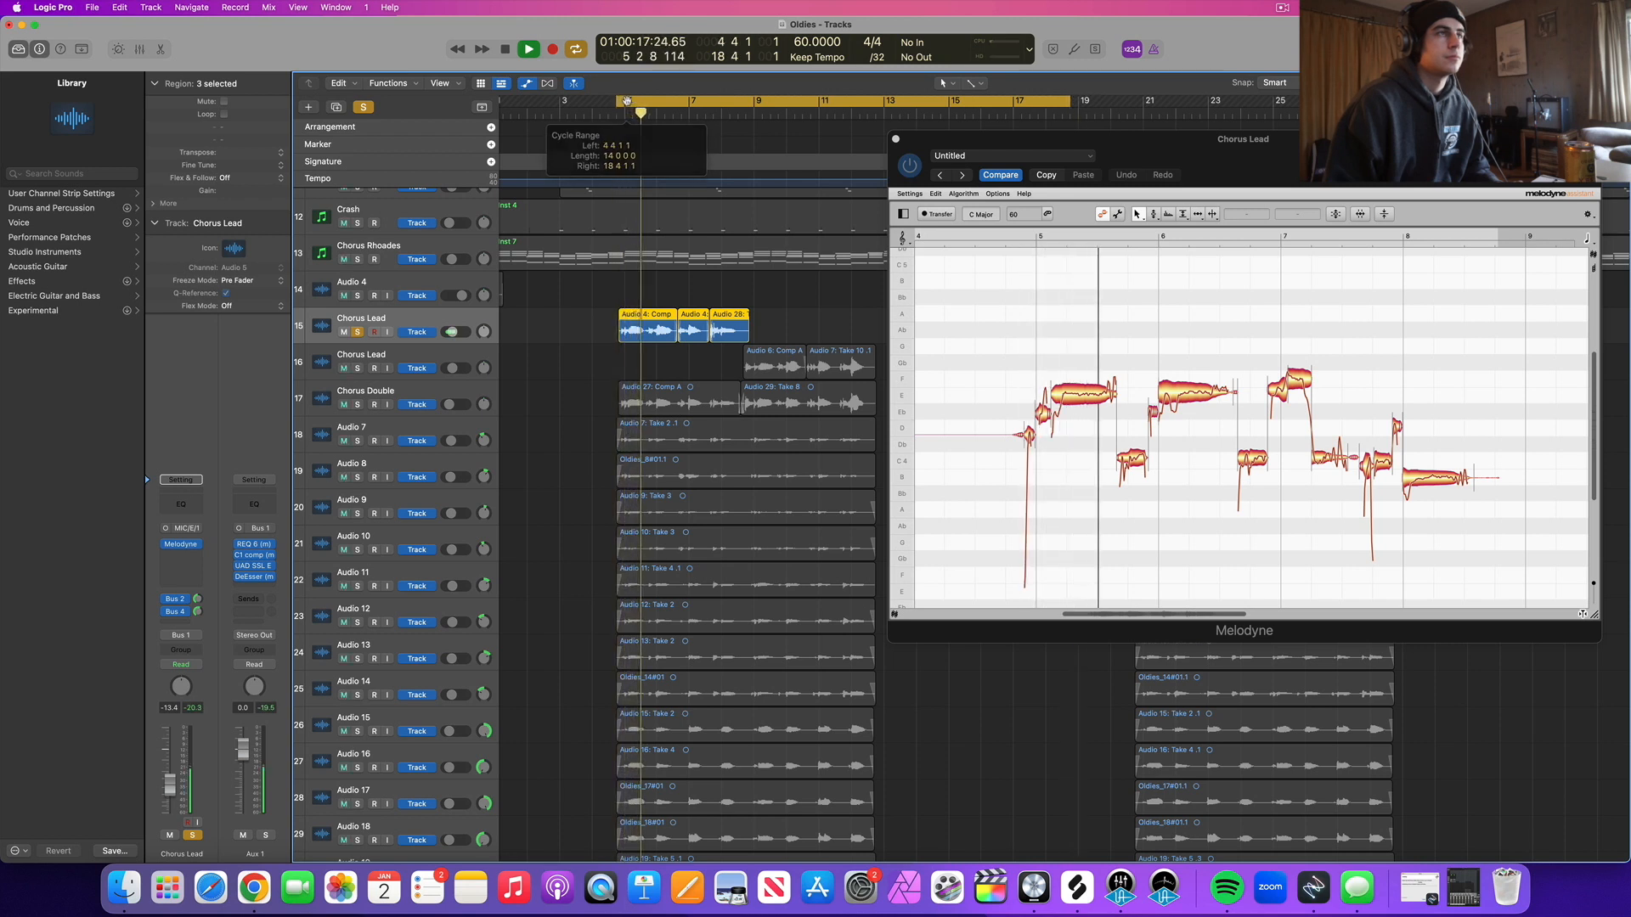
{"action": "scroll", "coordinate": [968, 423], "scroll_direction": "left", "scroll_amount": 3}
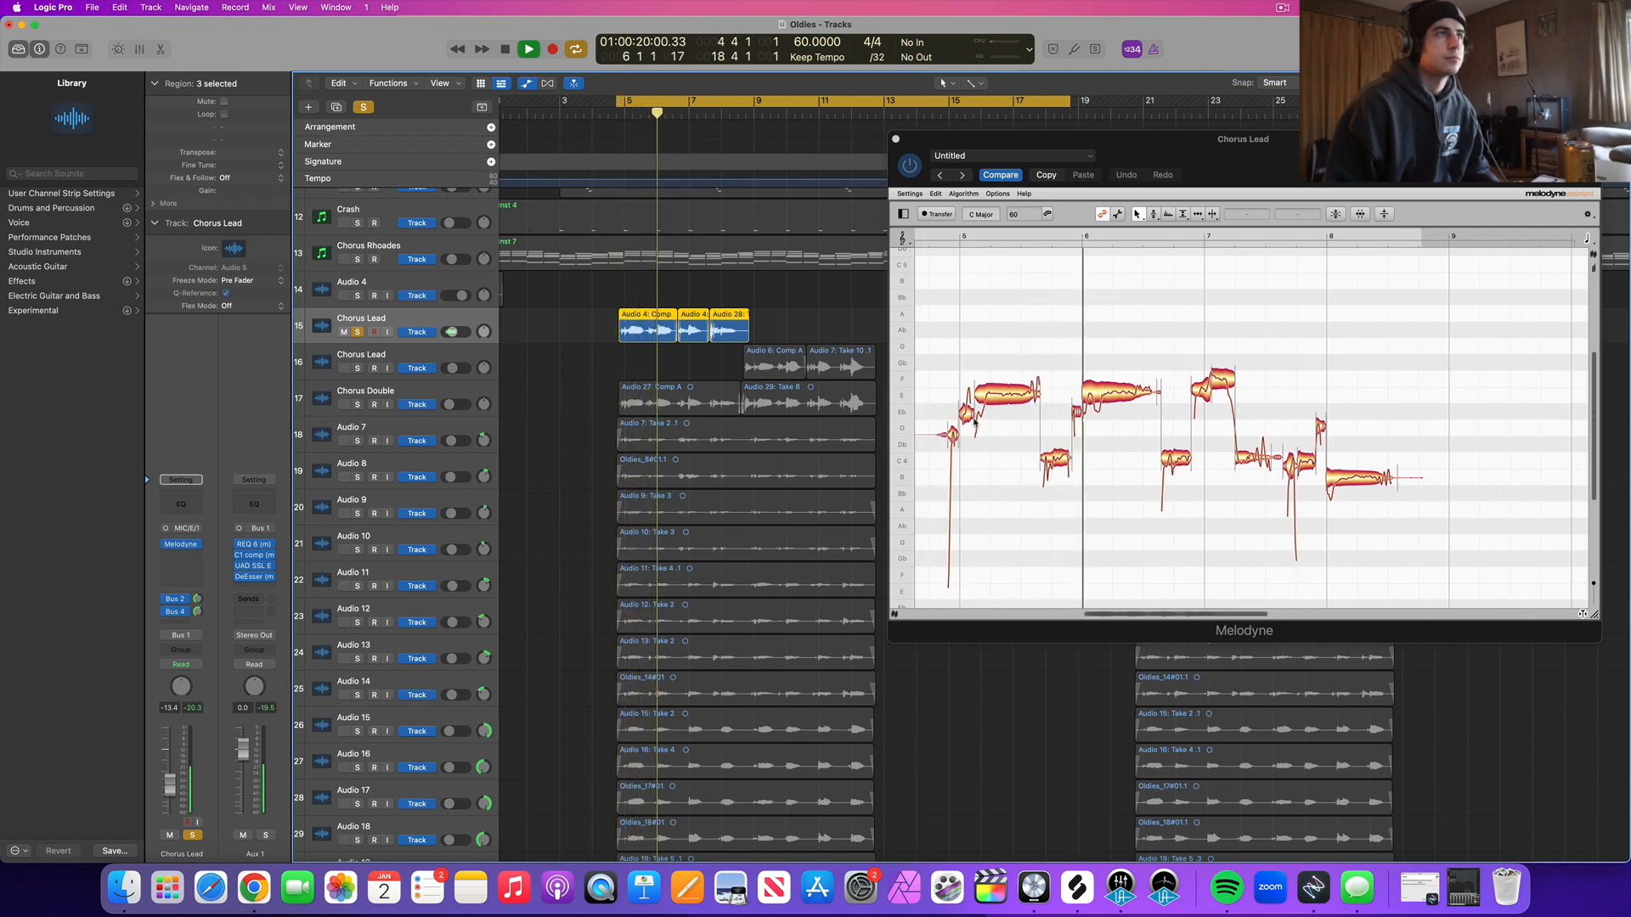
{"action": "scroll", "coordinate": [967, 422], "scroll_direction": "right", "scroll_amount": 1}
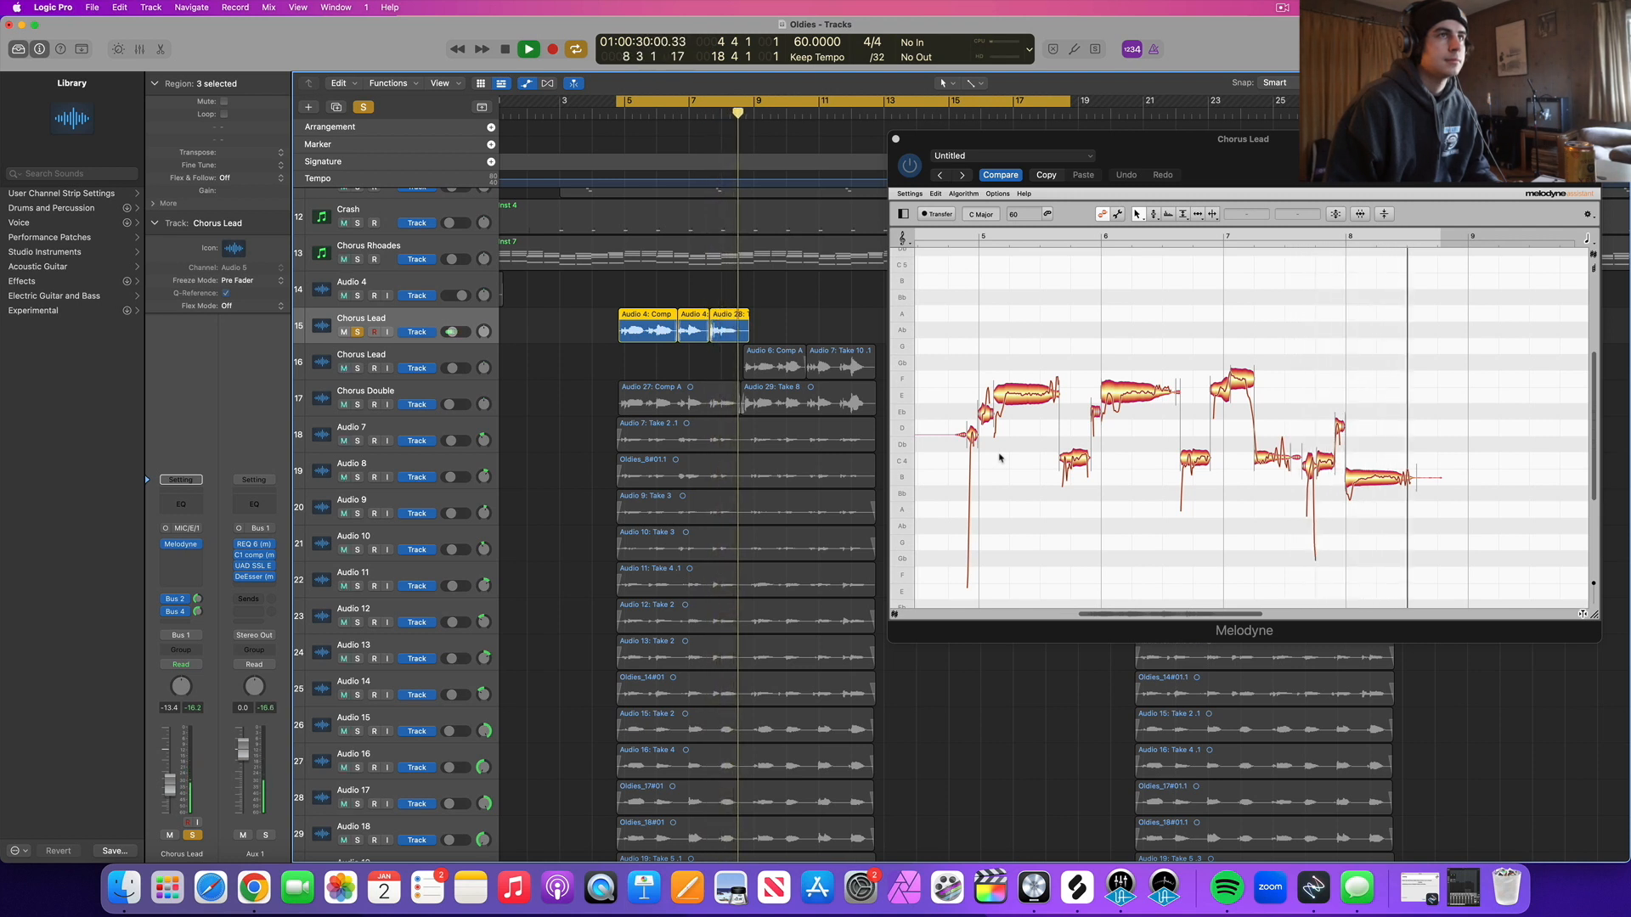
{"action": "key", "text": "space"}
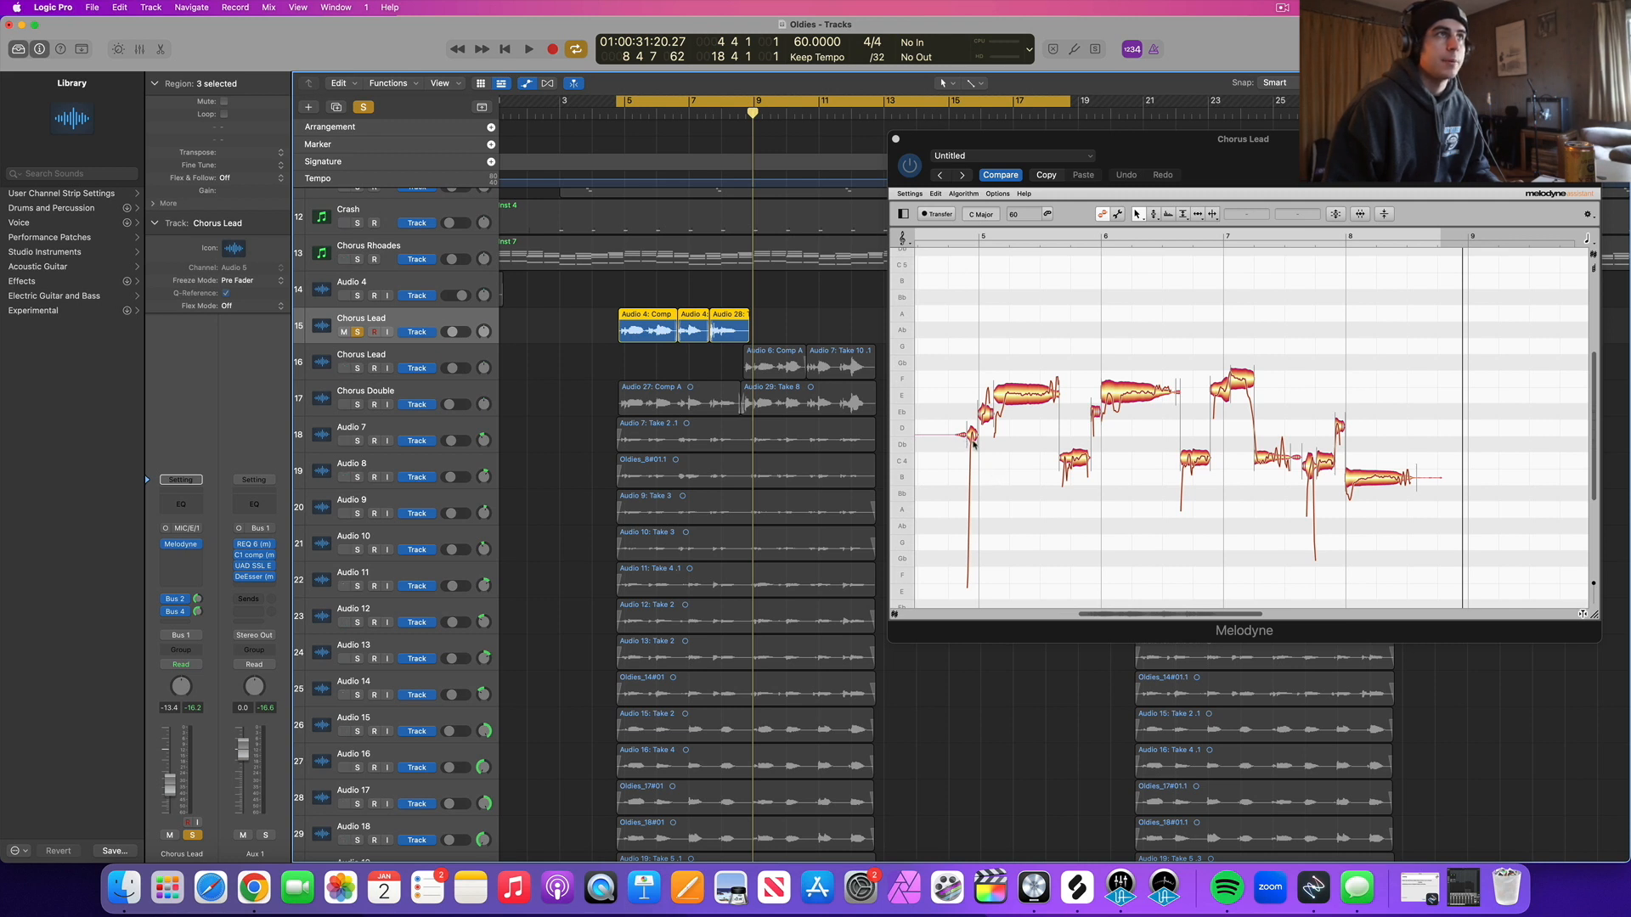
Step: Lower the phrase's opening note to C4 in Melodyne and reposition the plug-in window
{"action": "left_click", "coordinate": [974, 439]}
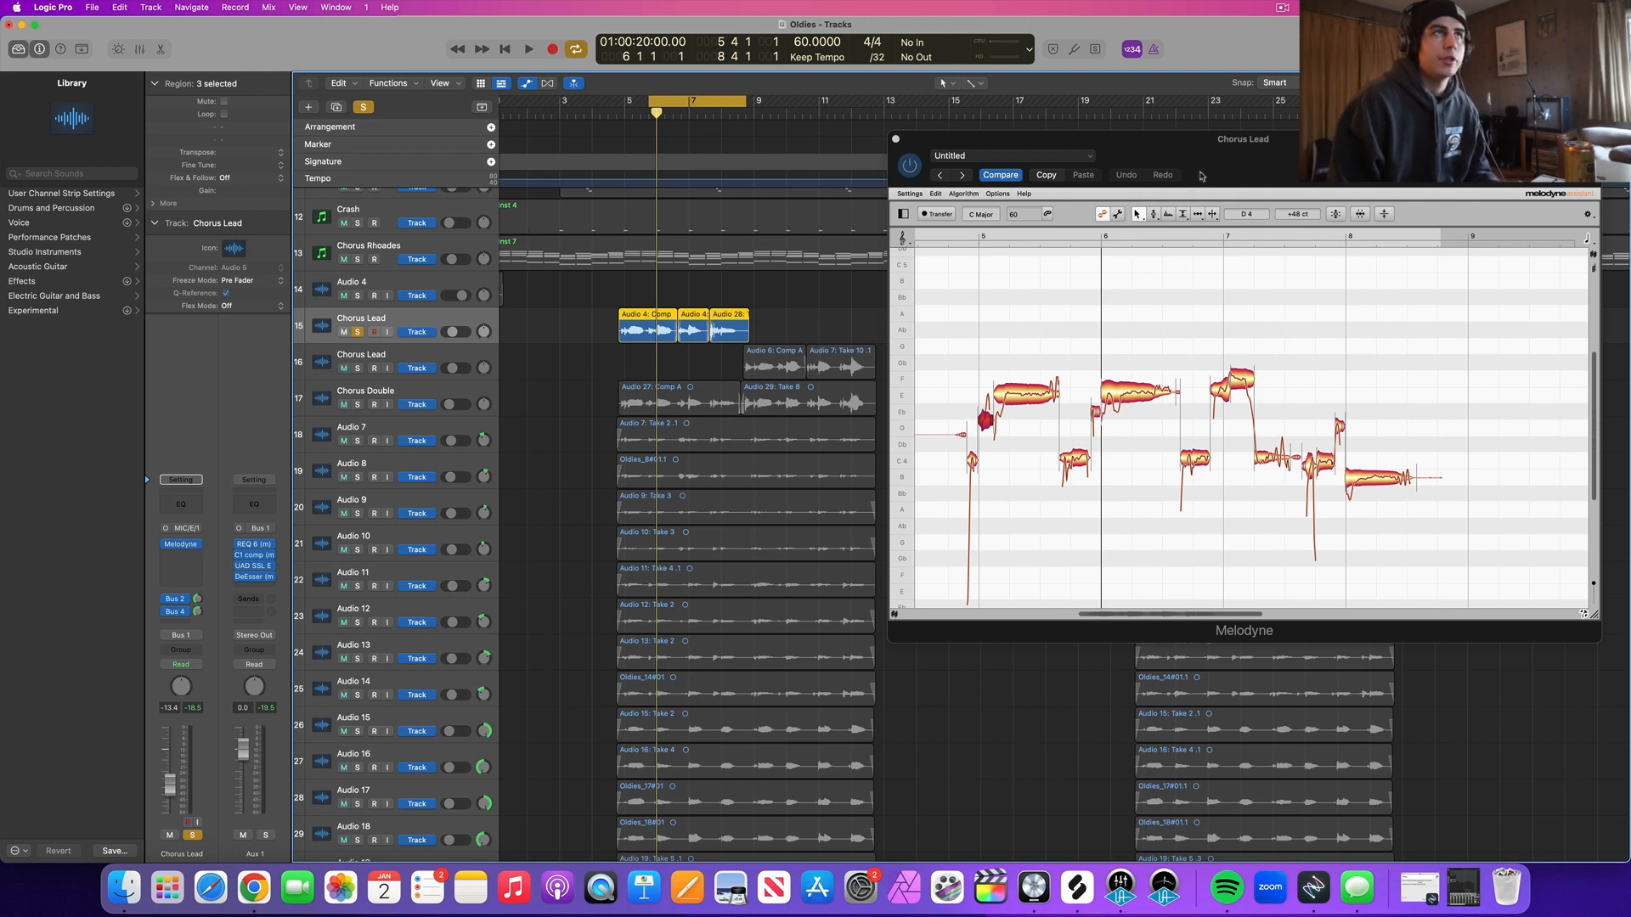
{"action": "left_click_drag", "start_coordinate": [1201, 175], "coordinate": [1174, 165]}
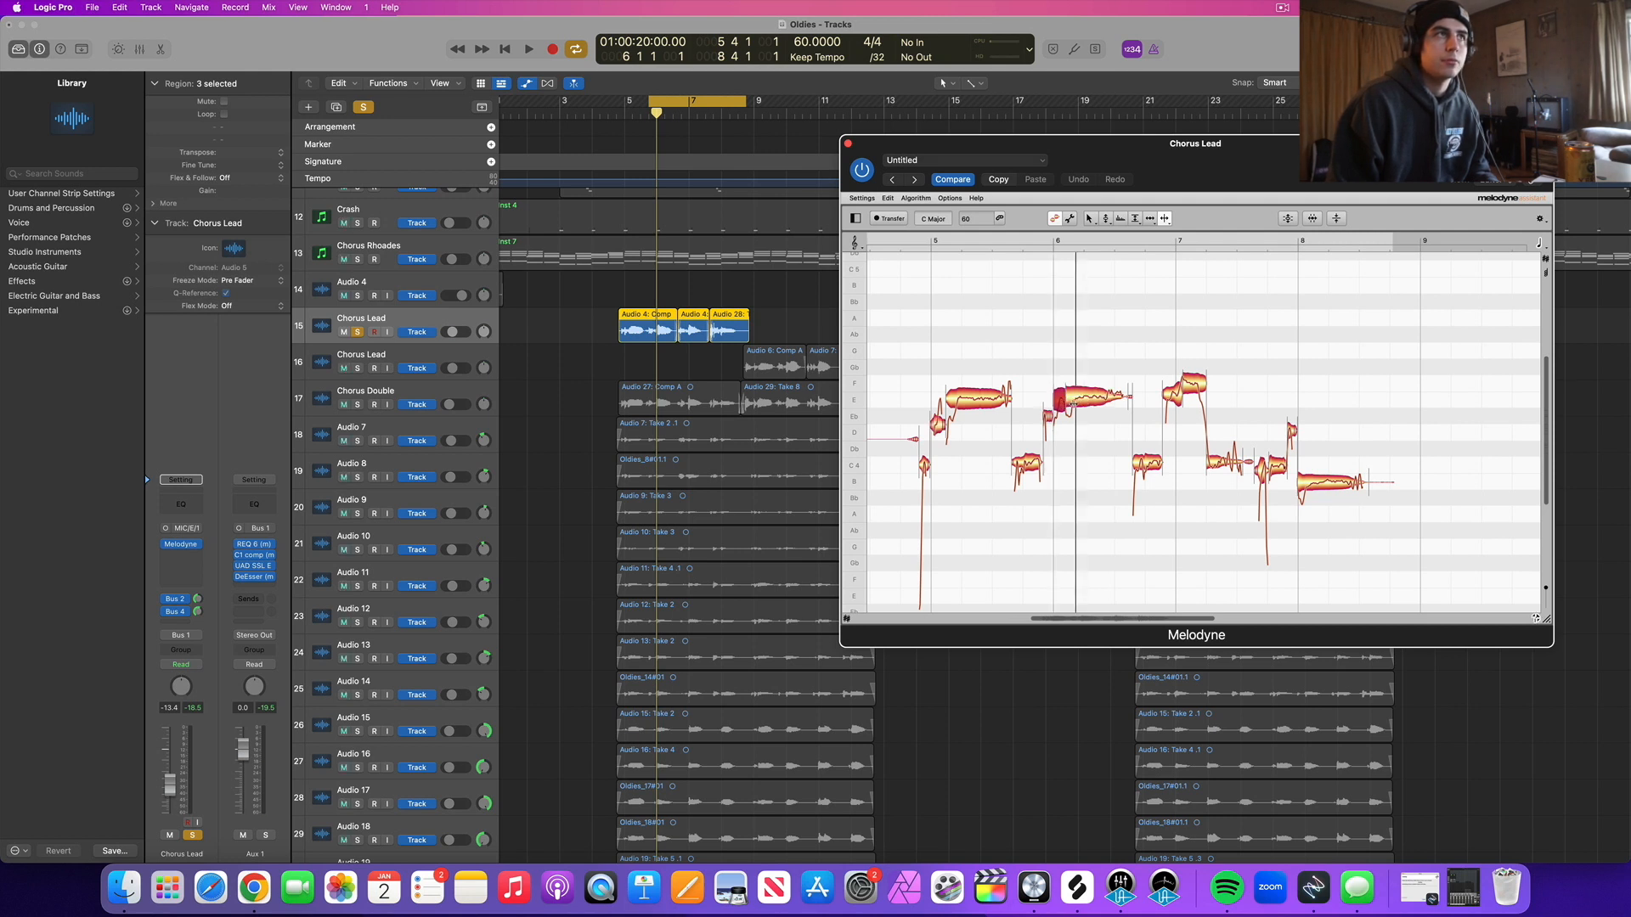
Step: Separate a short slice from the held note after bar 6 and tune it to Eb4 +24 ct, auditioning the result
{"action": "key", "text": "space"}
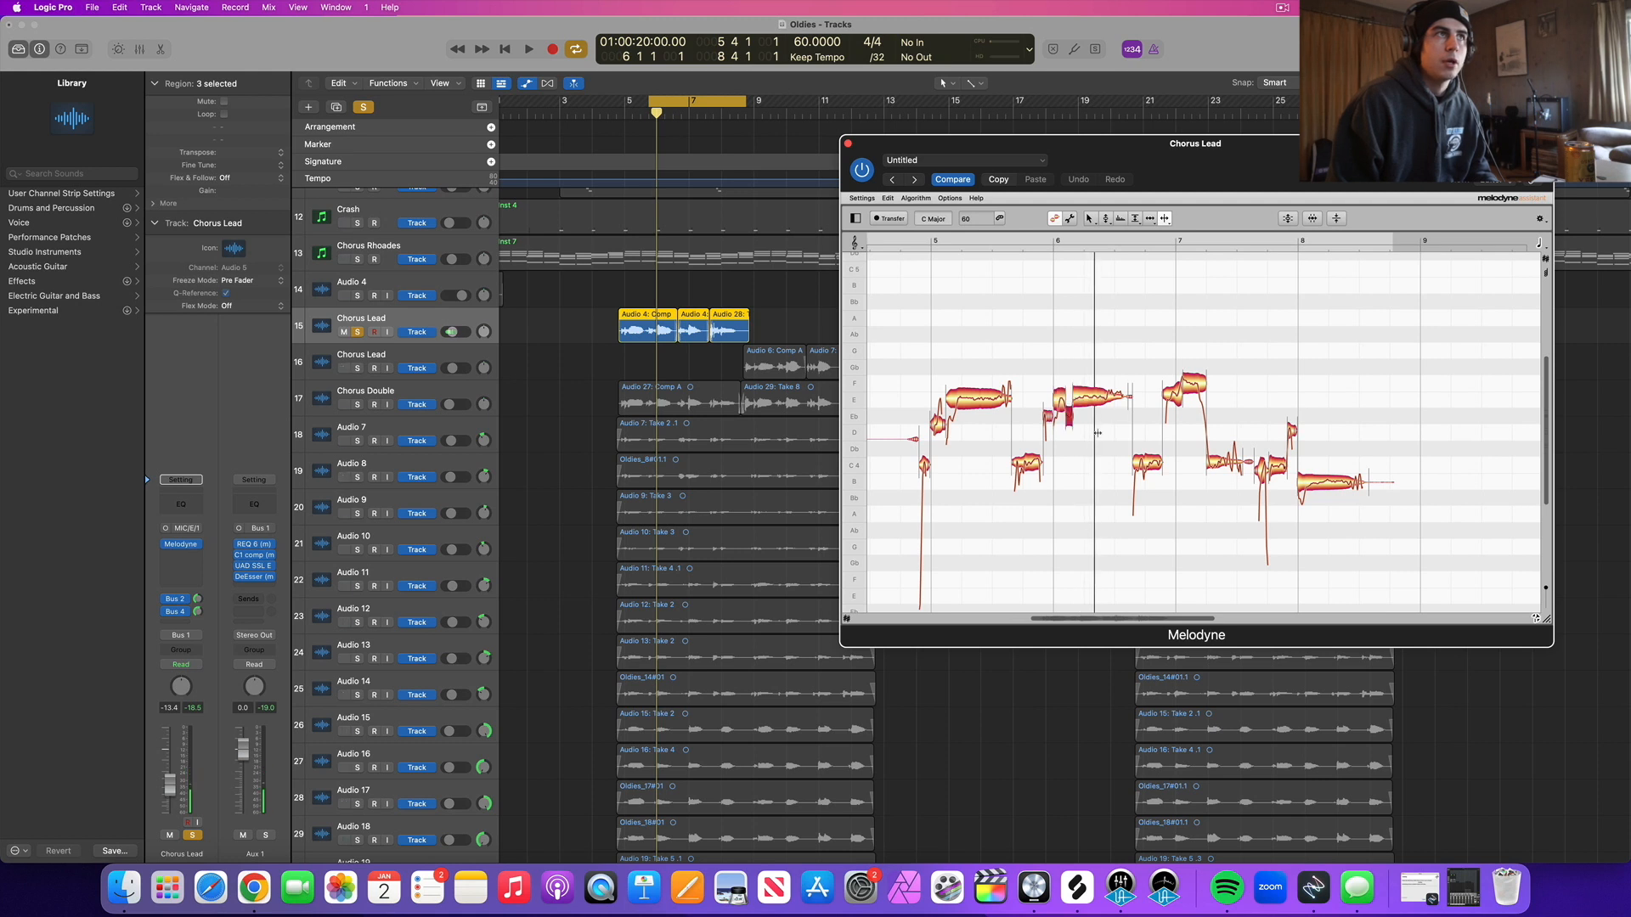
{"action": "left_click", "coordinate": [1069, 423]}
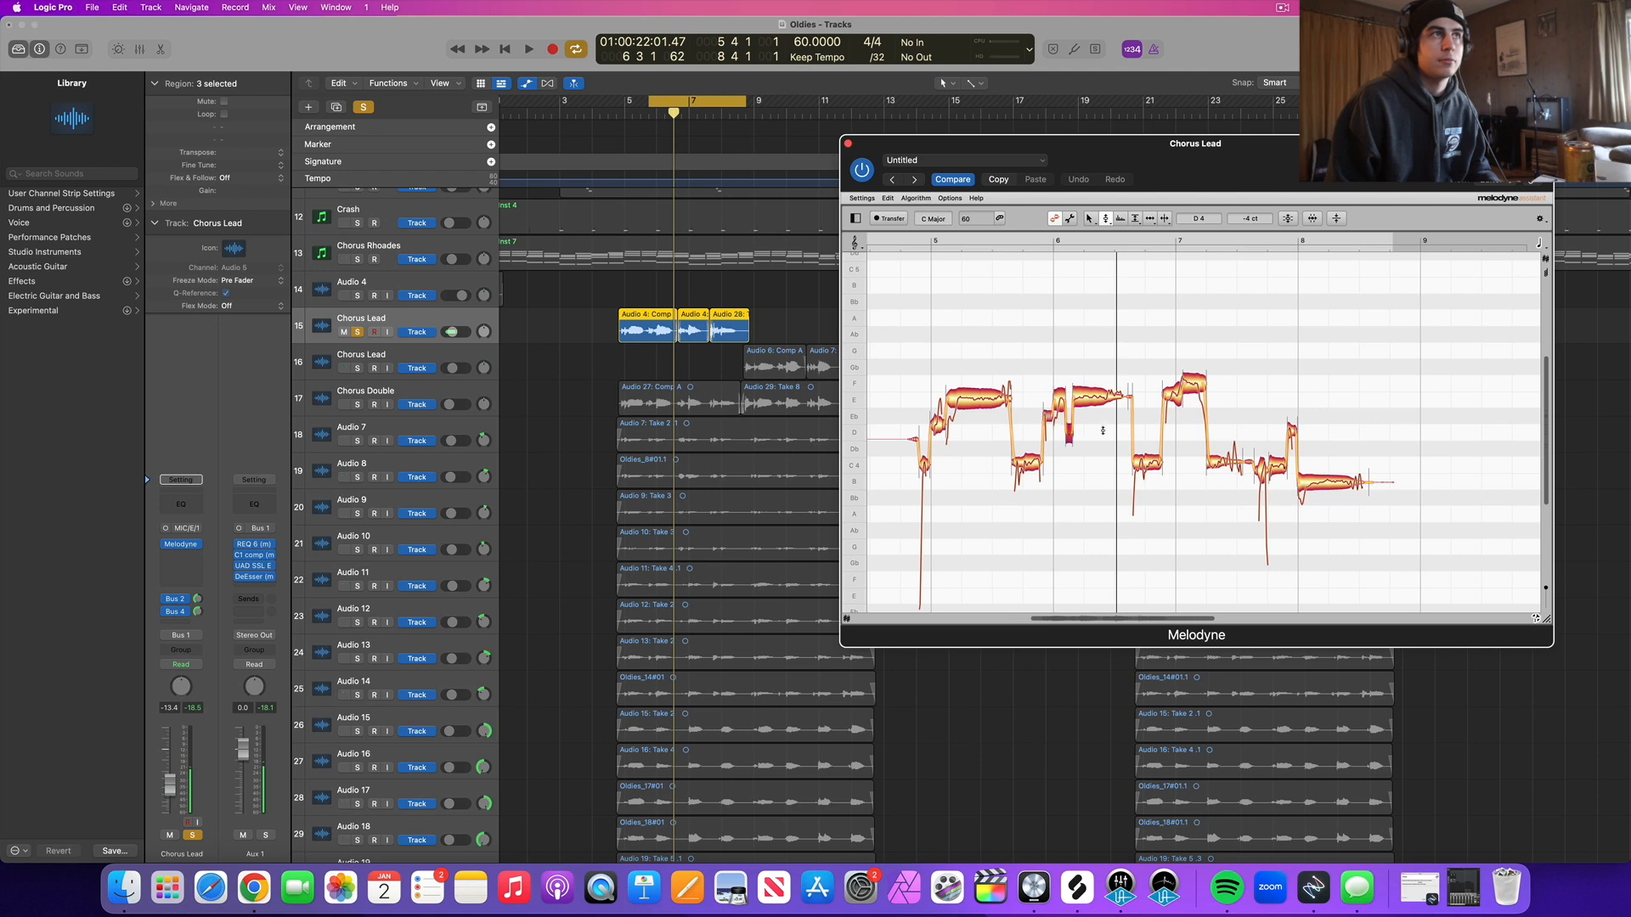
{"action": "key", "text": "space"}
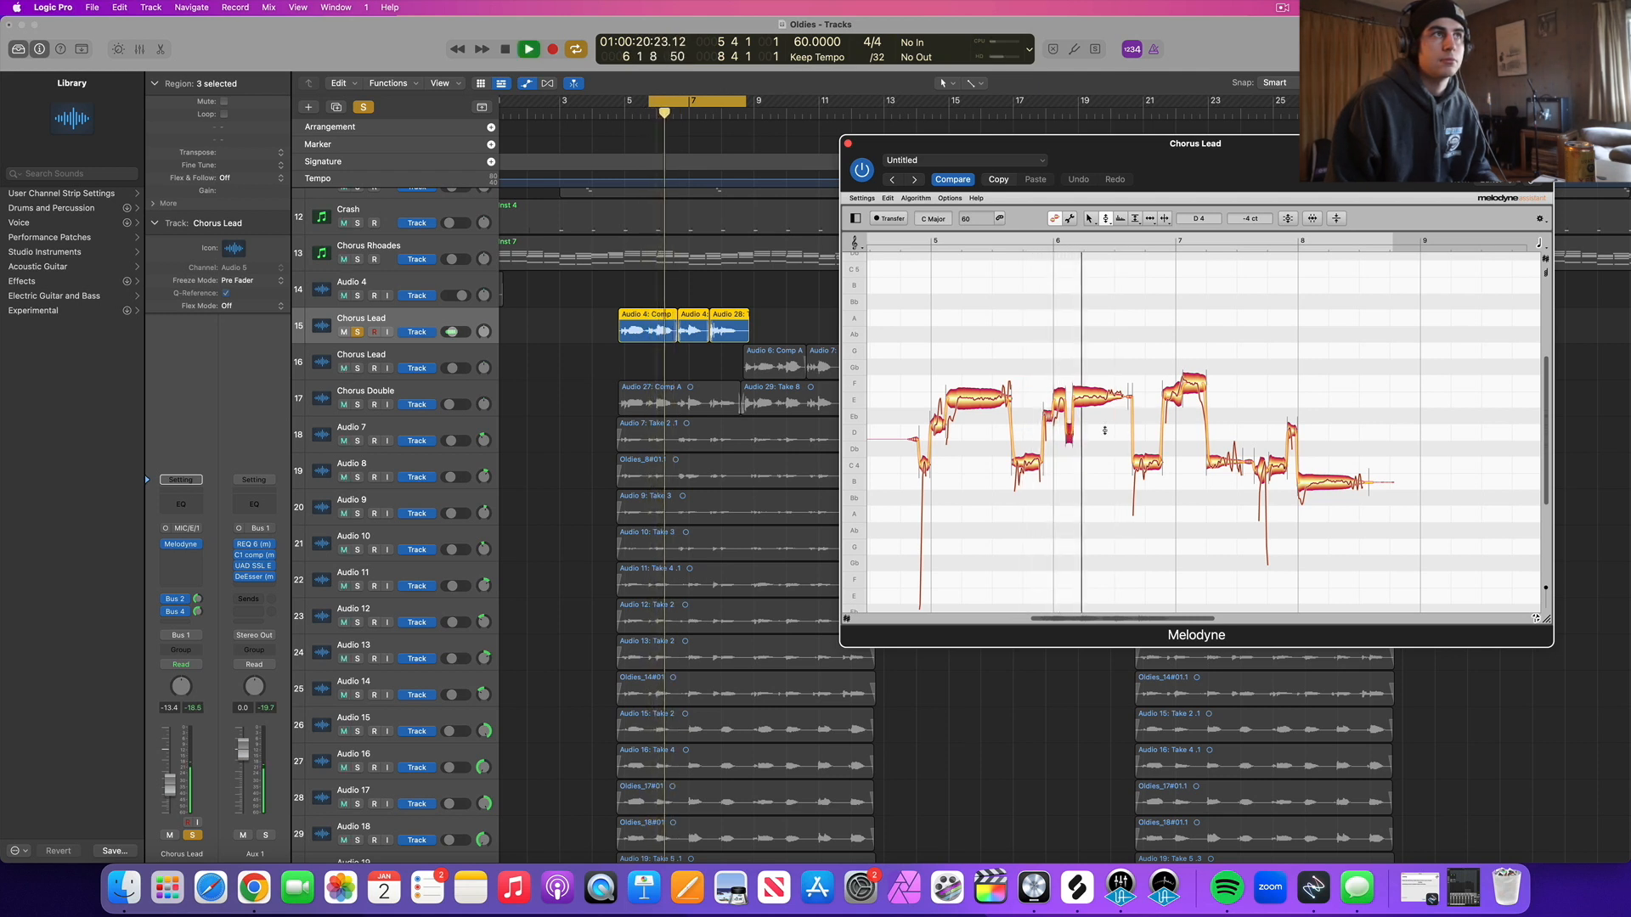
{"action": "key", "text": "space"}
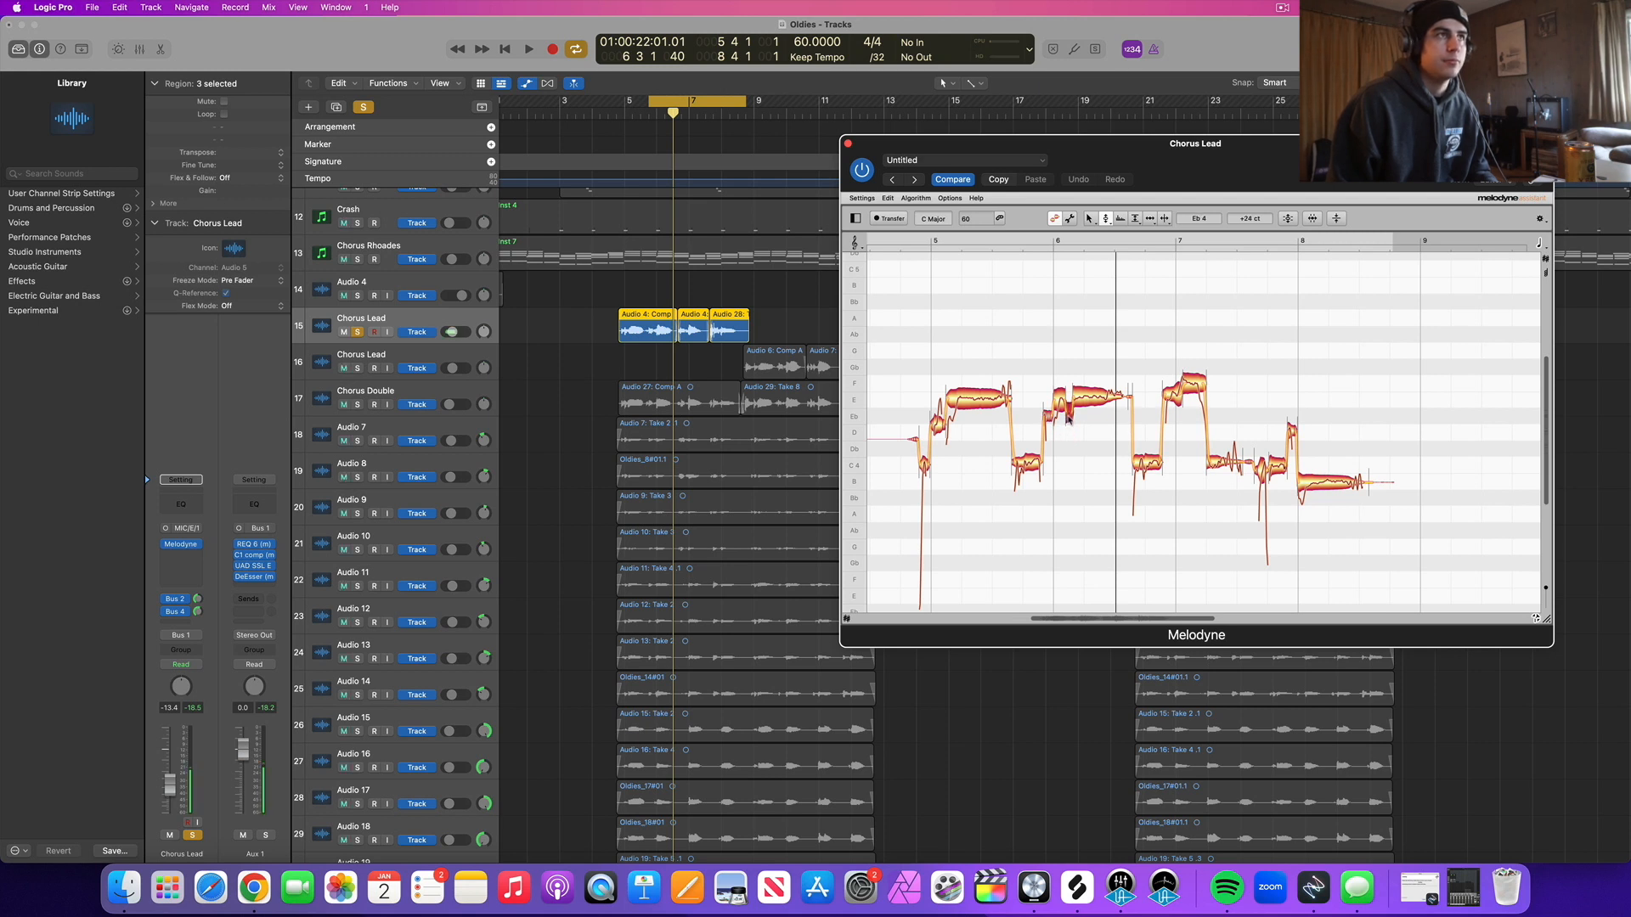
{"action": "key", "text": "space"}
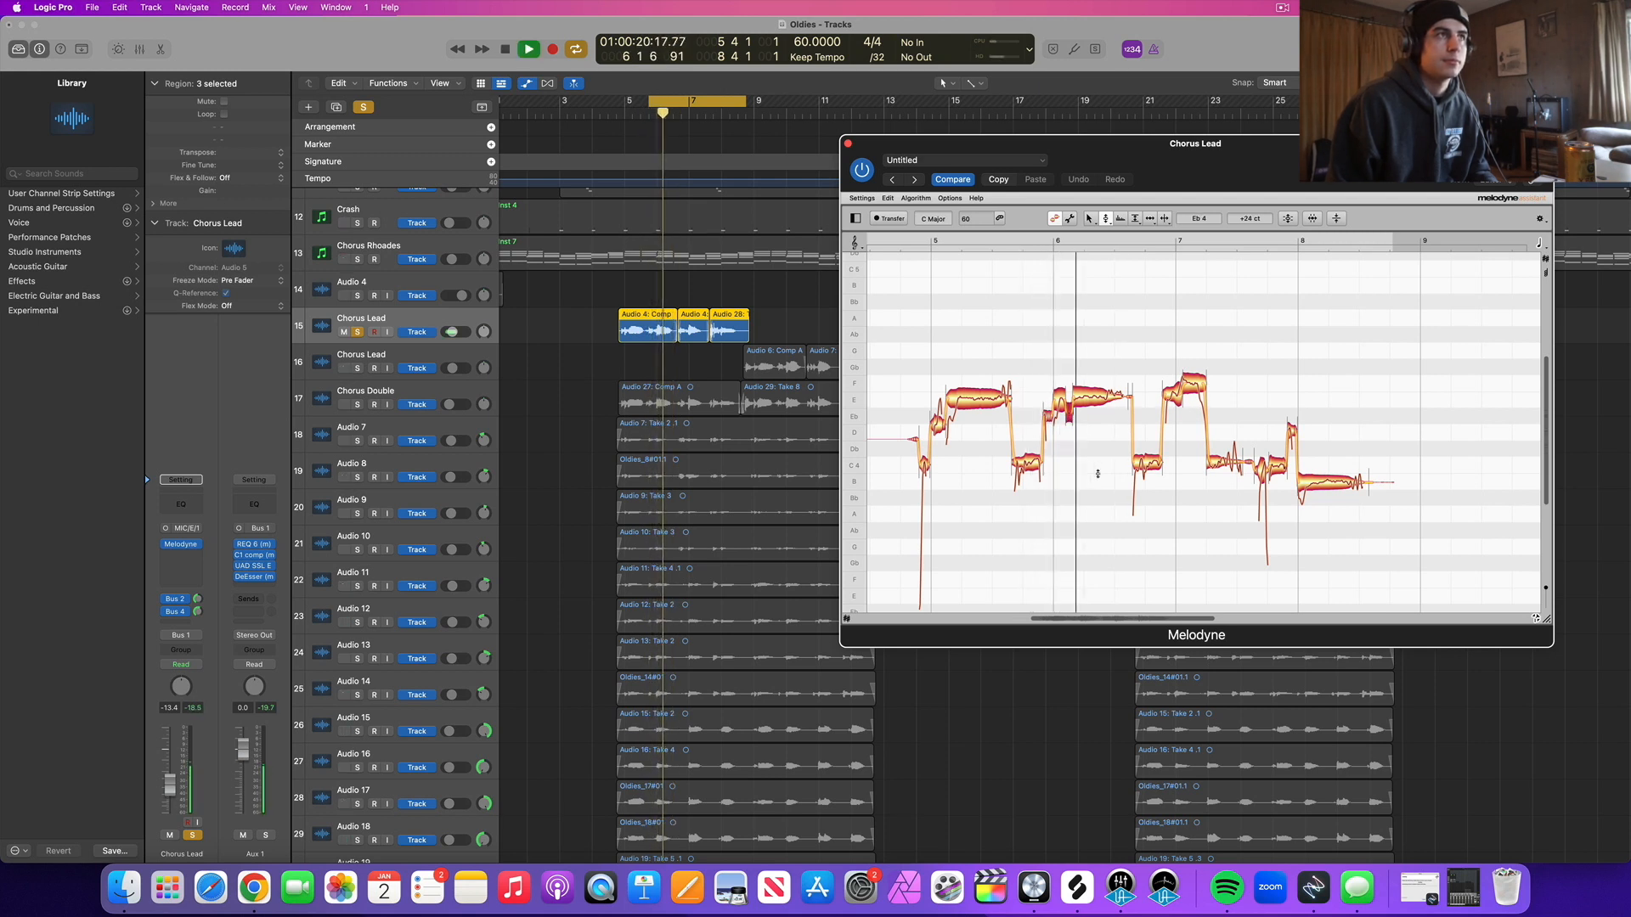
{"action": "key", "text": "space"}
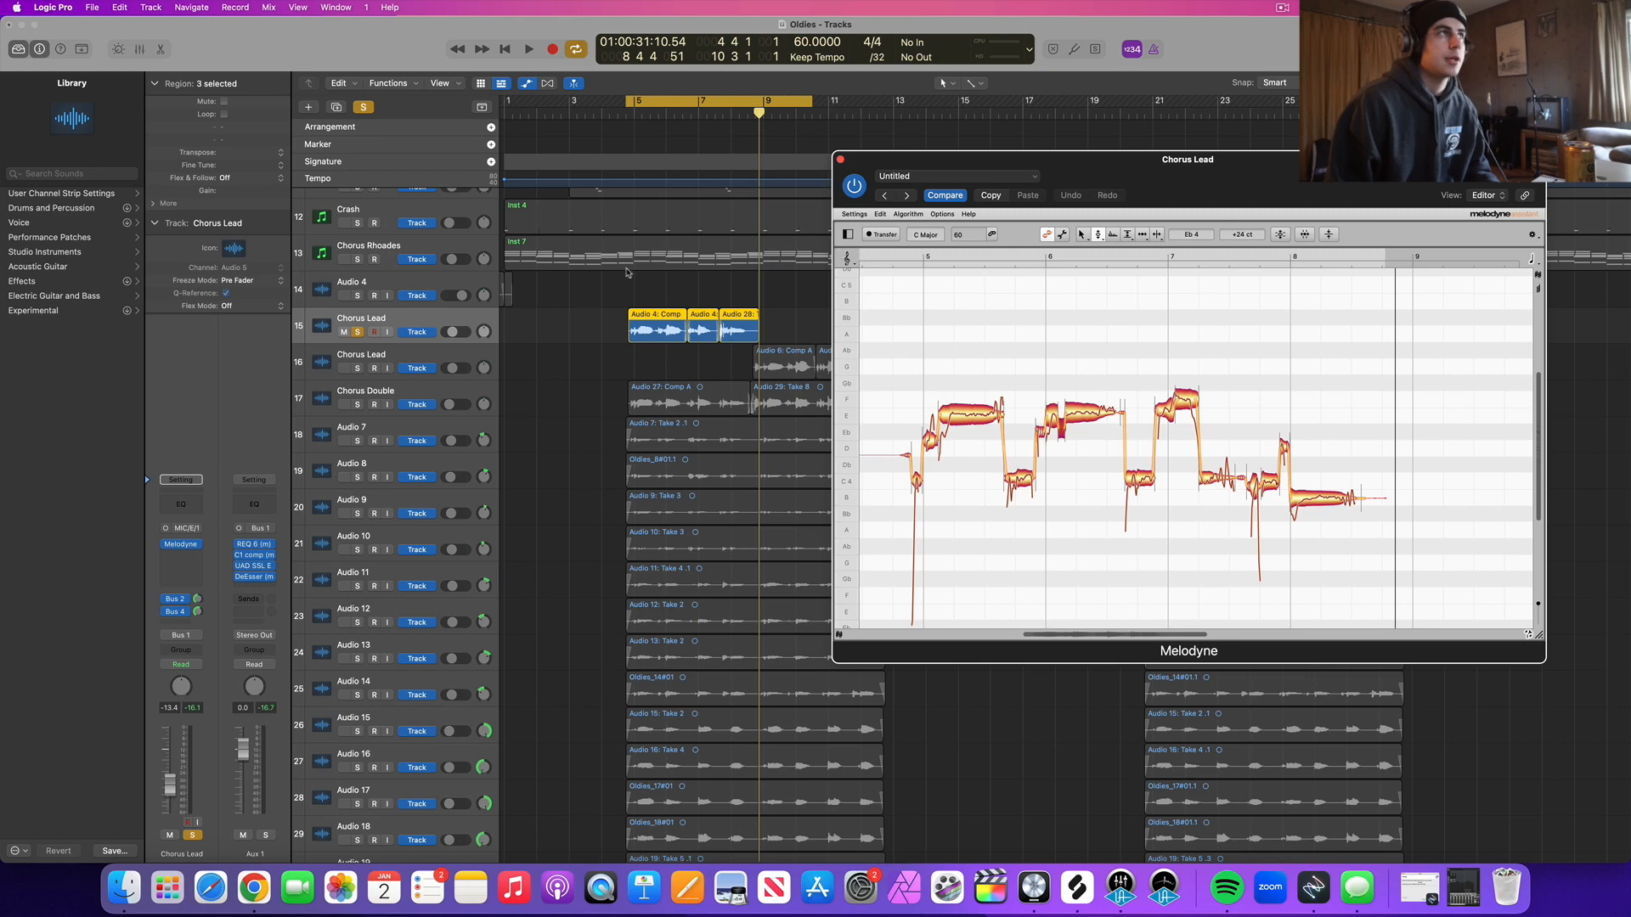
Step: Solo the Snare, Kick, Hats, <unknown> and Tom Fill tracks to hear the drums with the lead vocal
{"action": "scroll", "coordinate": [626, 272], "scroll_direction": "up", "scroll_amount": 2}
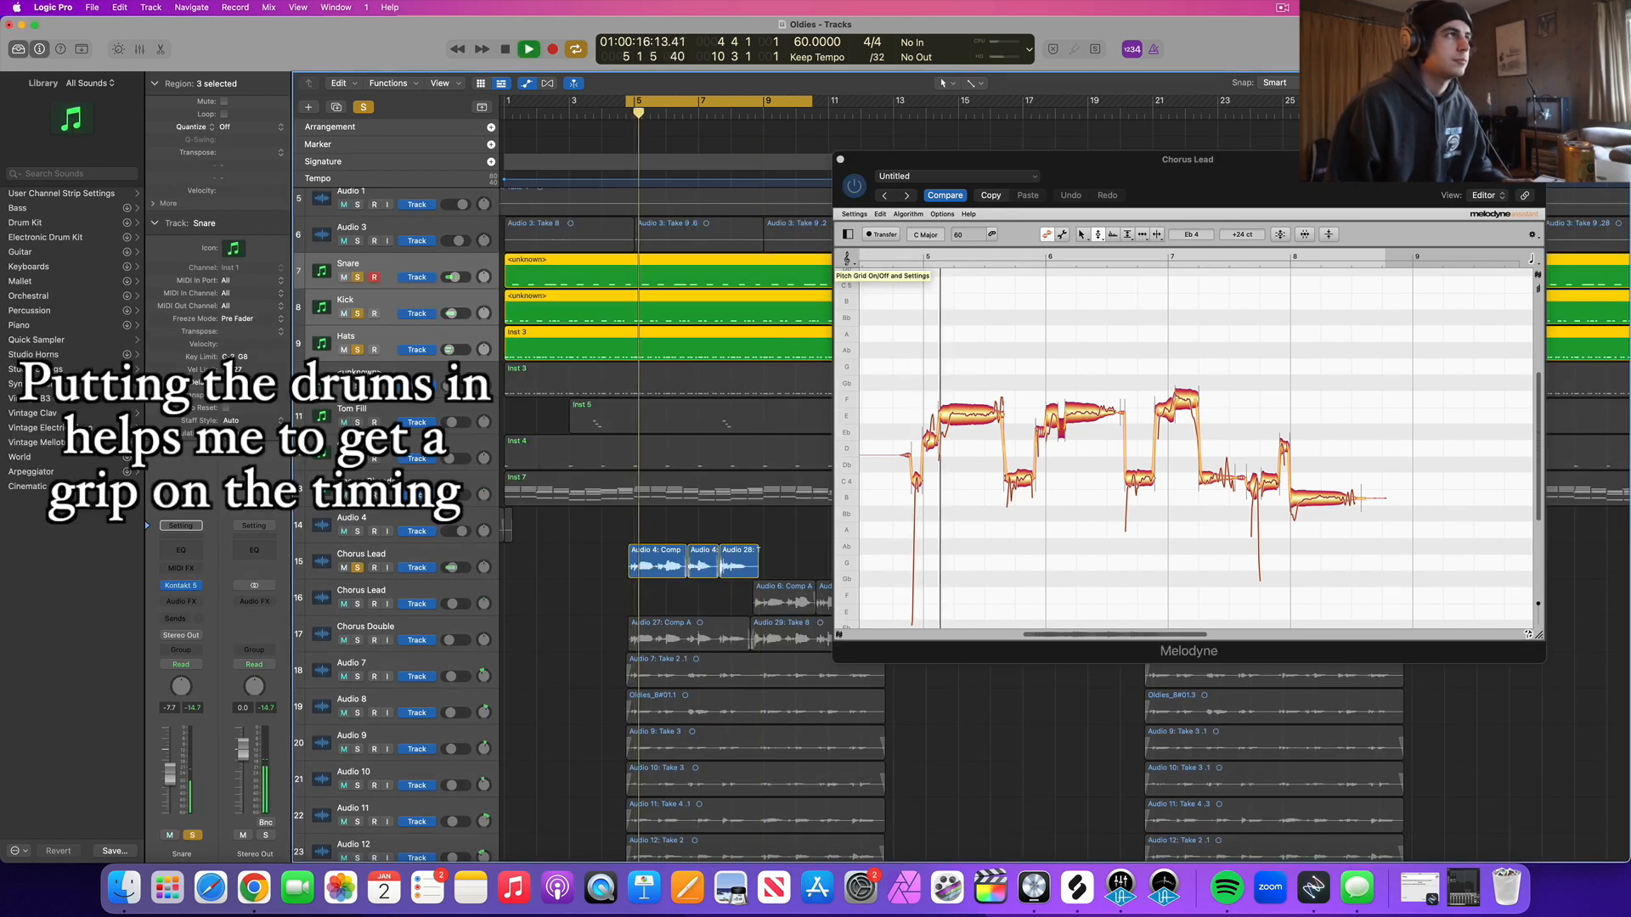
{"action": "left_click", "coordinate": [356, 386]}
{"action": "key", "text": "space"}
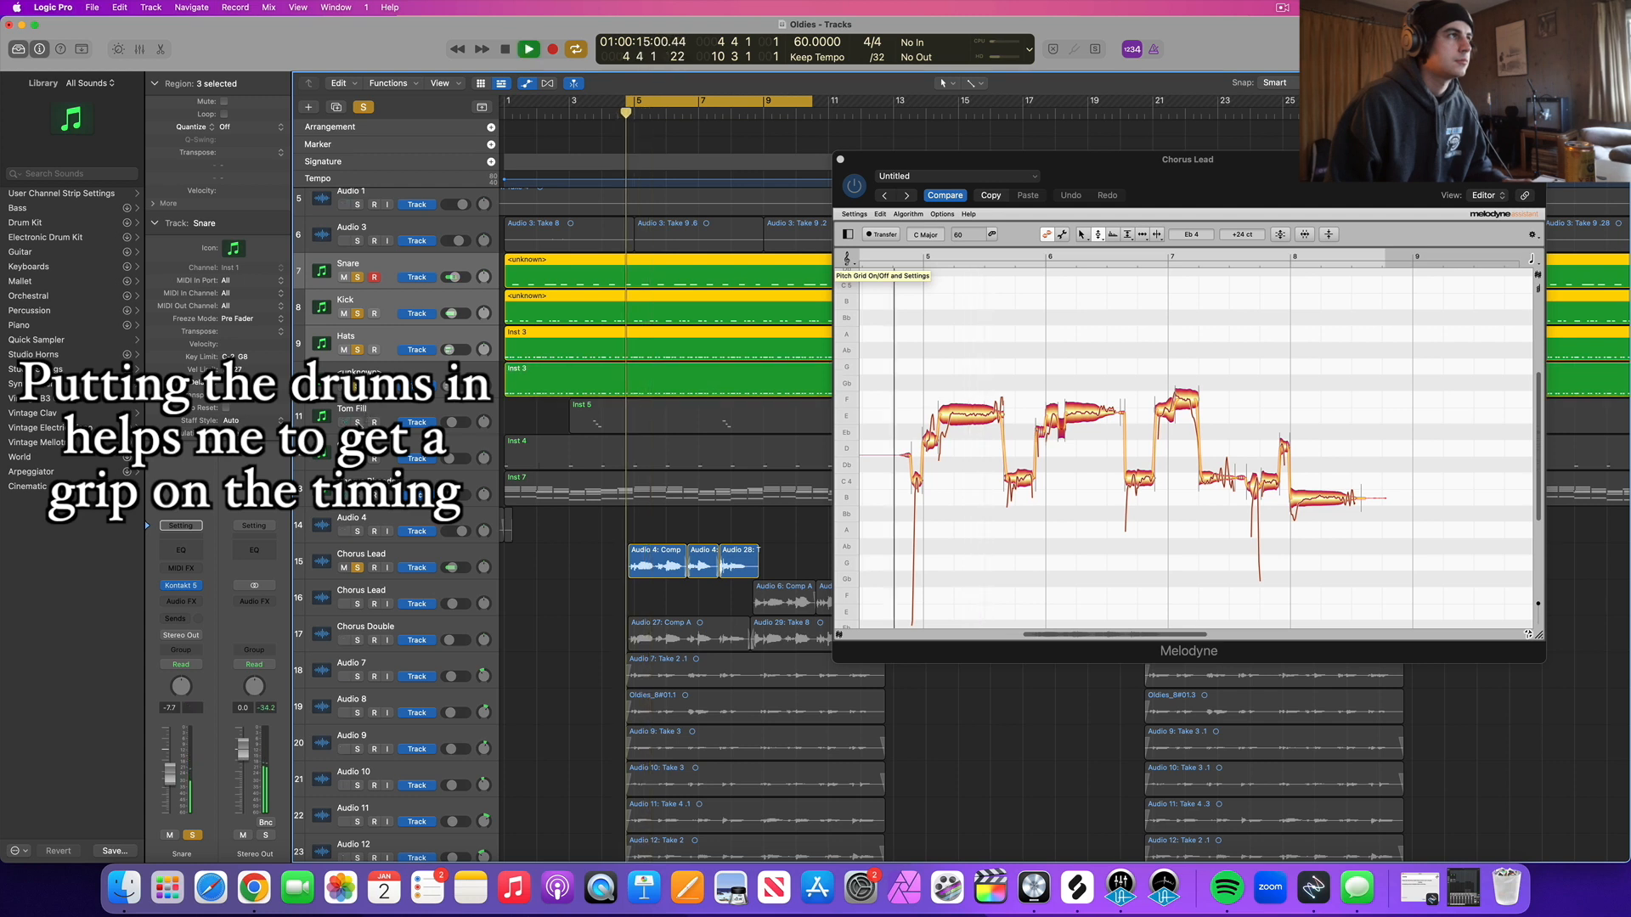
{"action": "left_click", "coordinate": [357, 422]}
{"action": "key", "text": "space"}
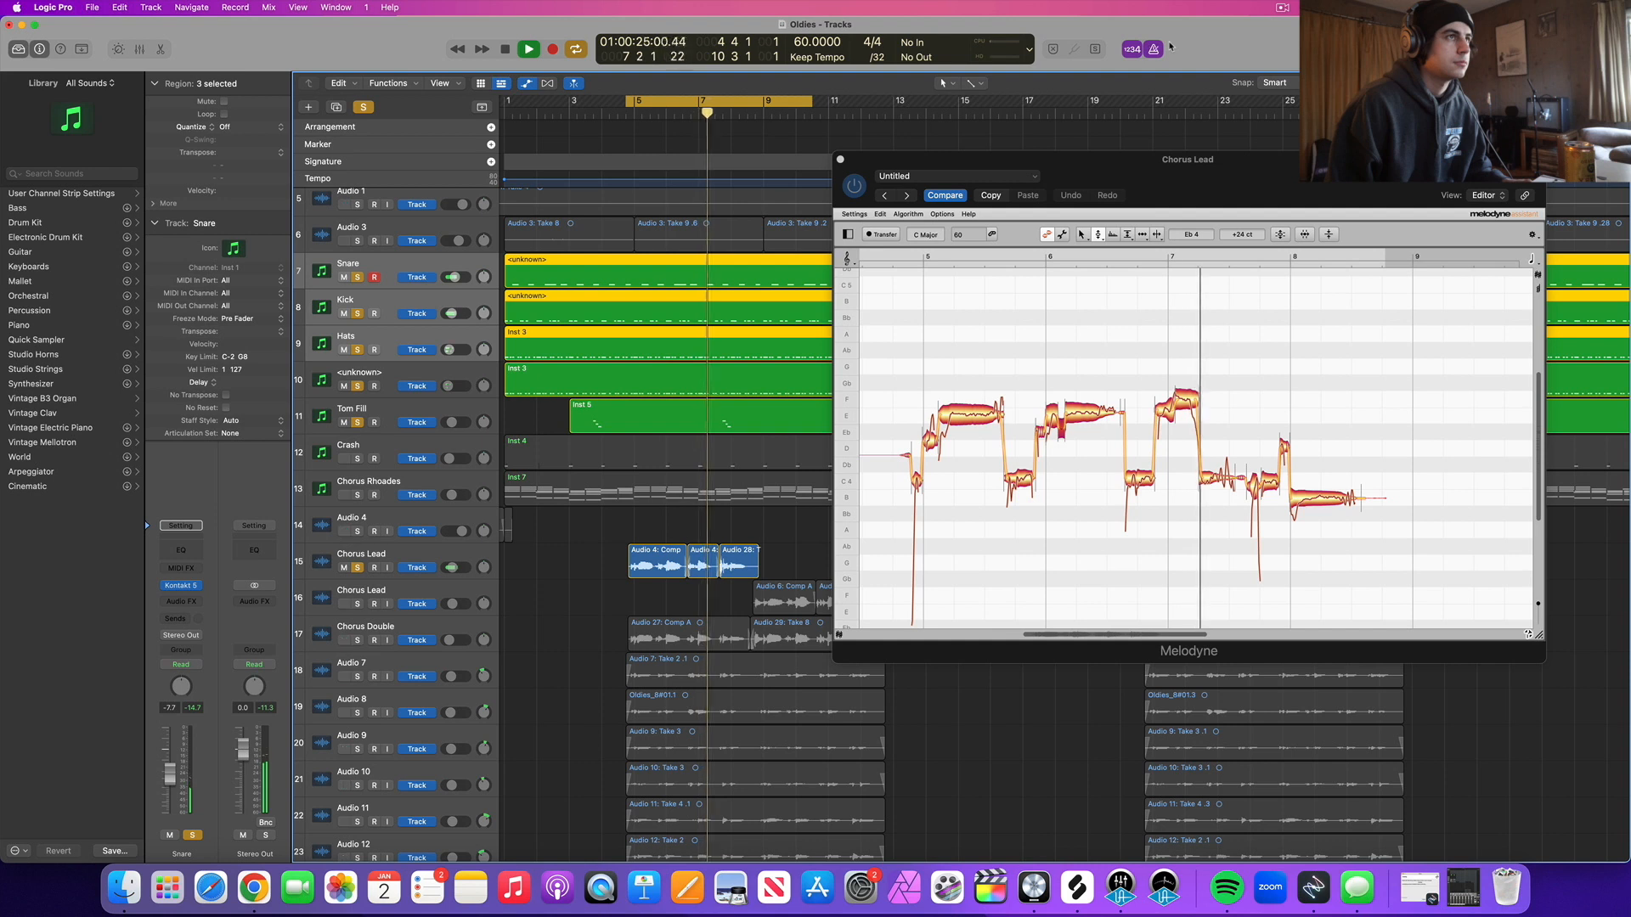
Step: Shift the cycle range to start at 6 3 1 1 and play the vocal's timing against the drums
{"action": "key", "text": "space"}
{"action": "key", "text": "space"}
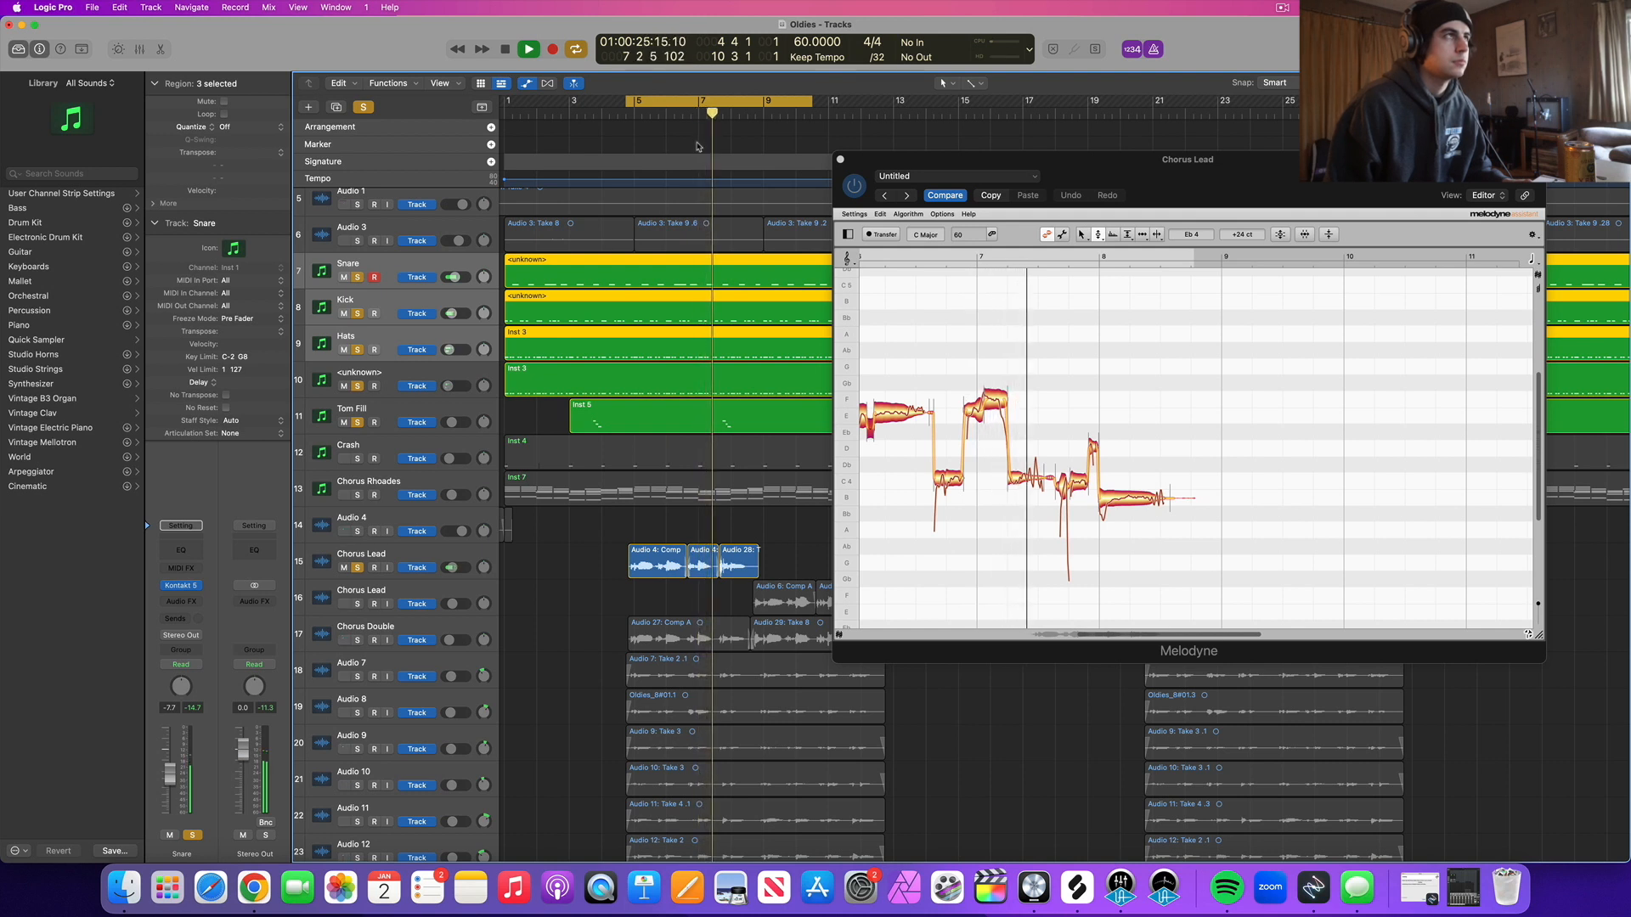
{"action": "left_click", "coordinate": [675, 113]}
{"action": "left_click", "coordinate": [679, 102]}
{"action": "left_click_drag", "start_coordinate": [696, 102], "coordinate": [1107, 121]}
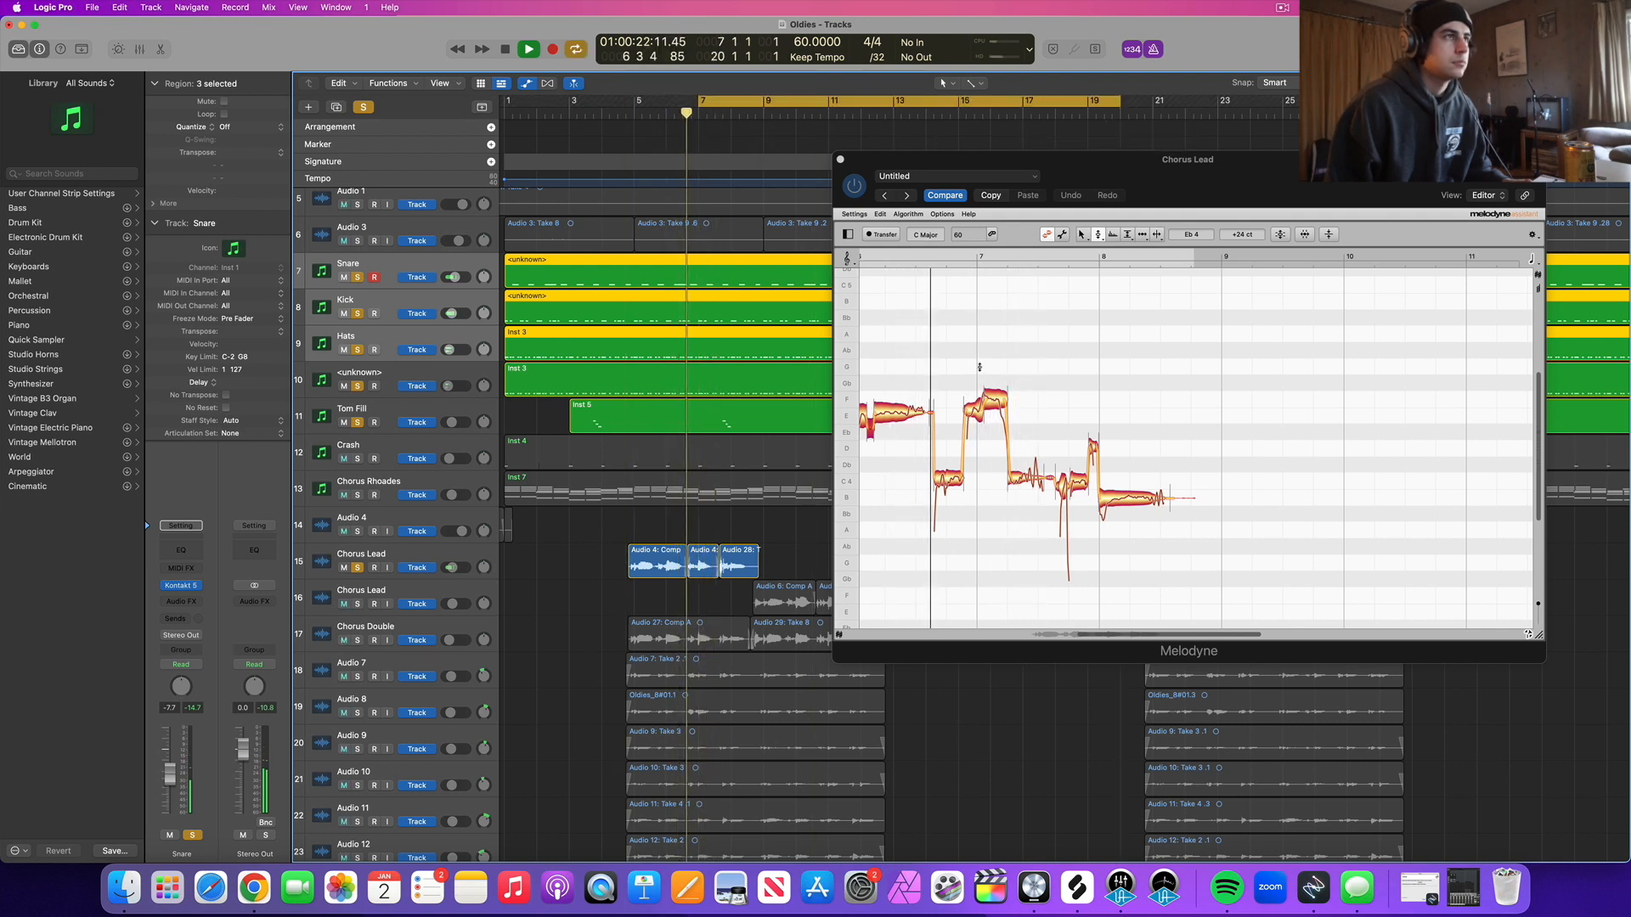
{"action": "key", "text": "space"}
{"action": "left_click_drag", "start_coordinate": [708, 101], "coordinate": [698, 101]}
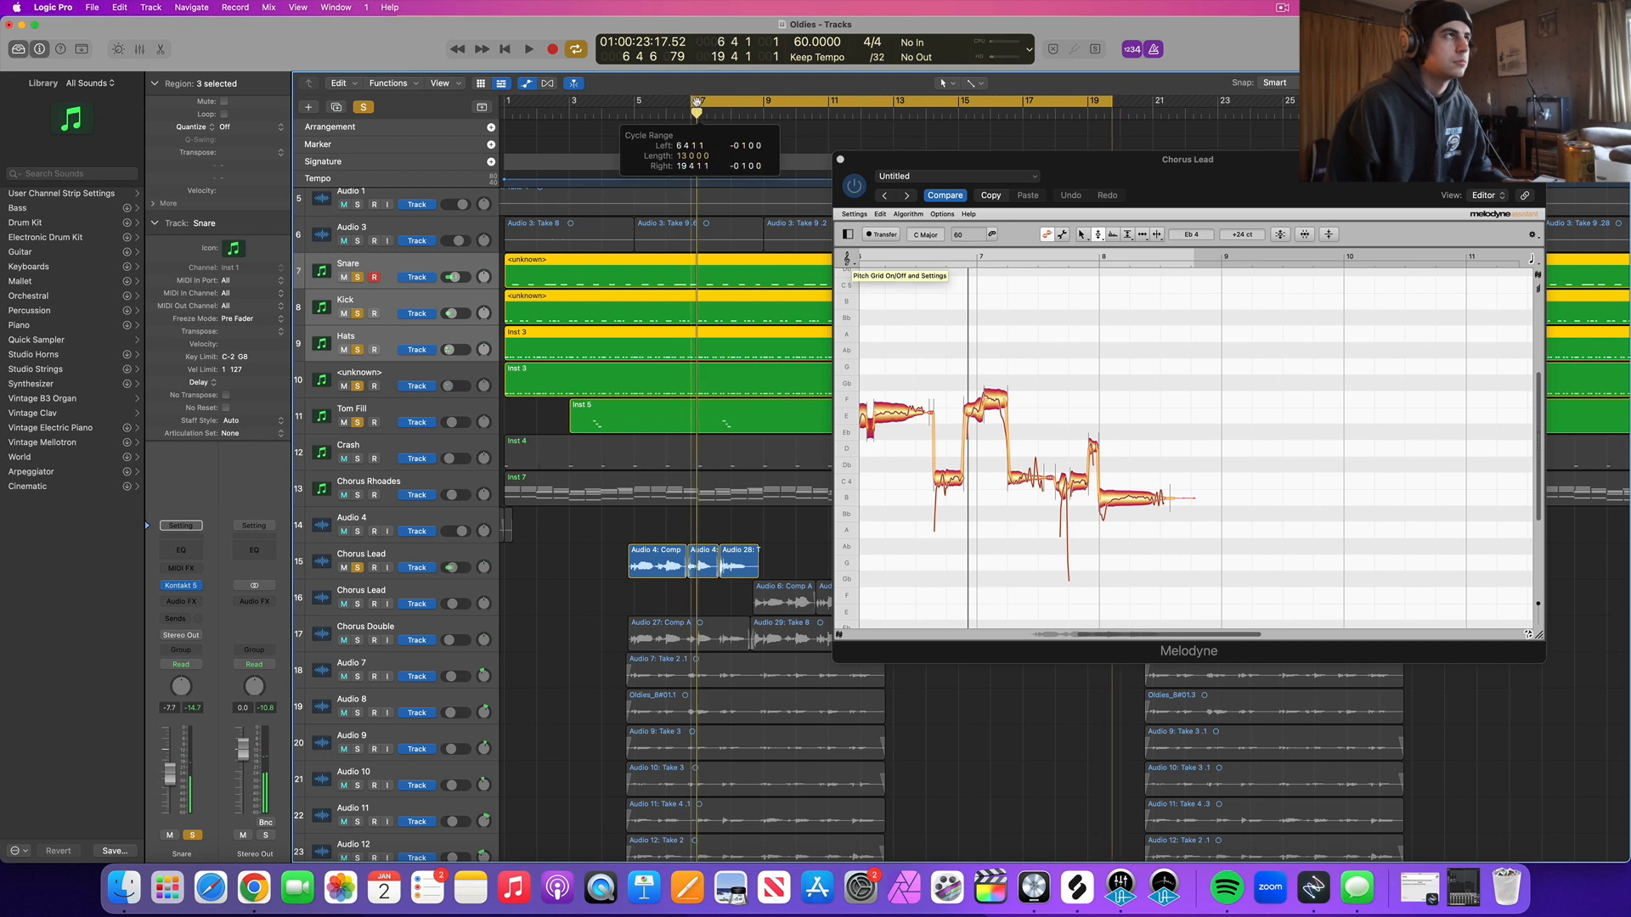
{"action": "key", "text": "space"}
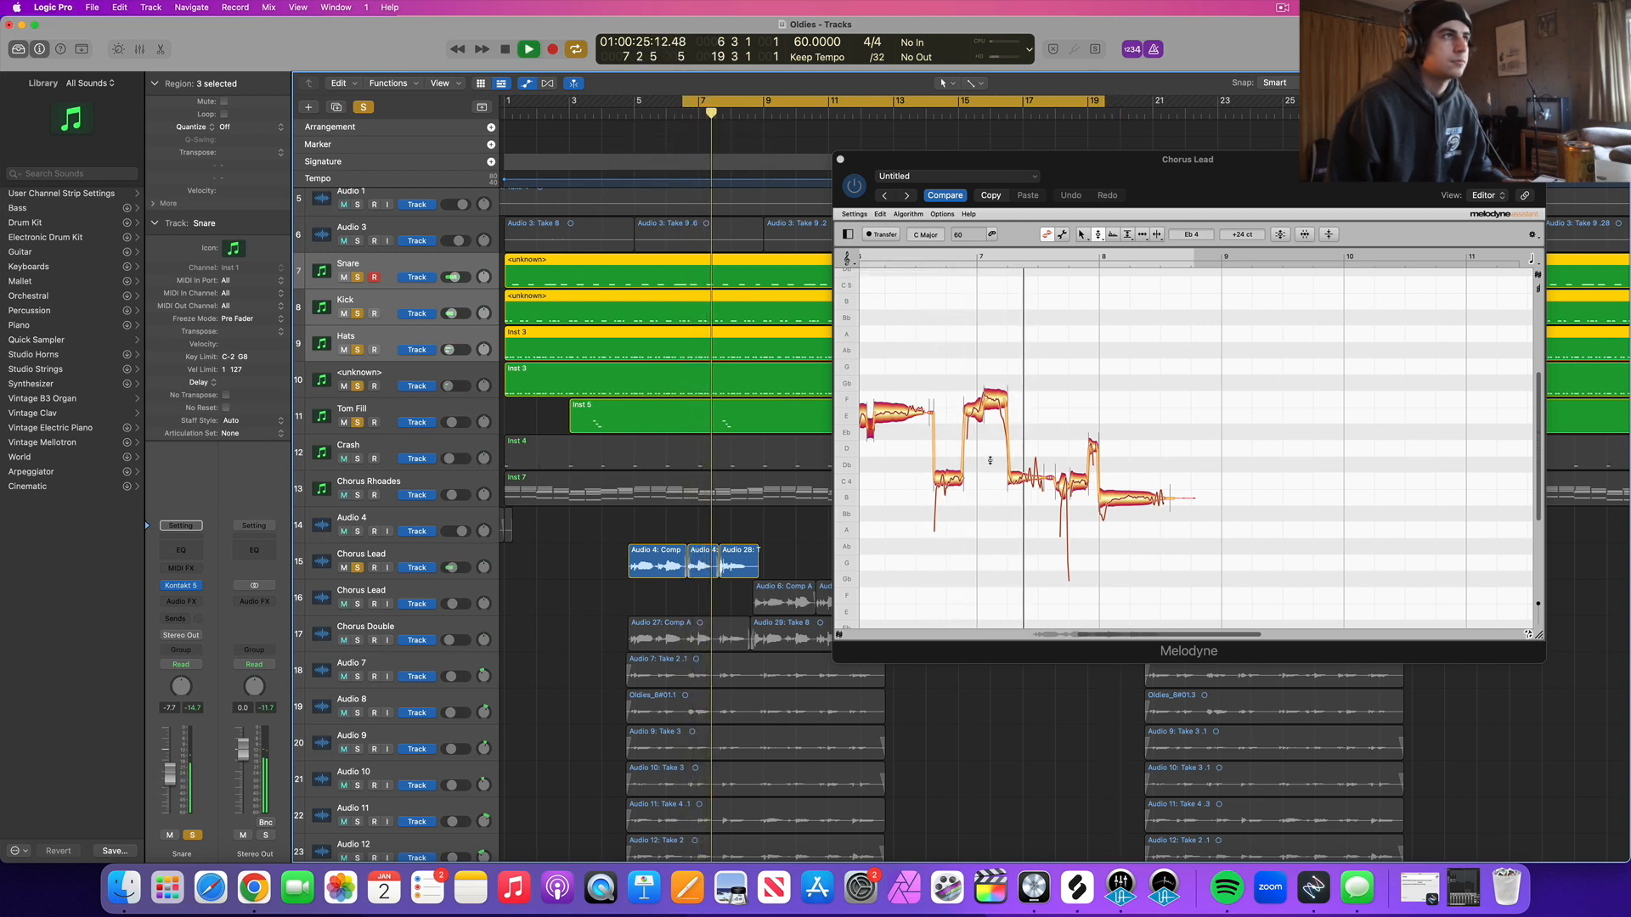
{"action": "key", "text": "space"}
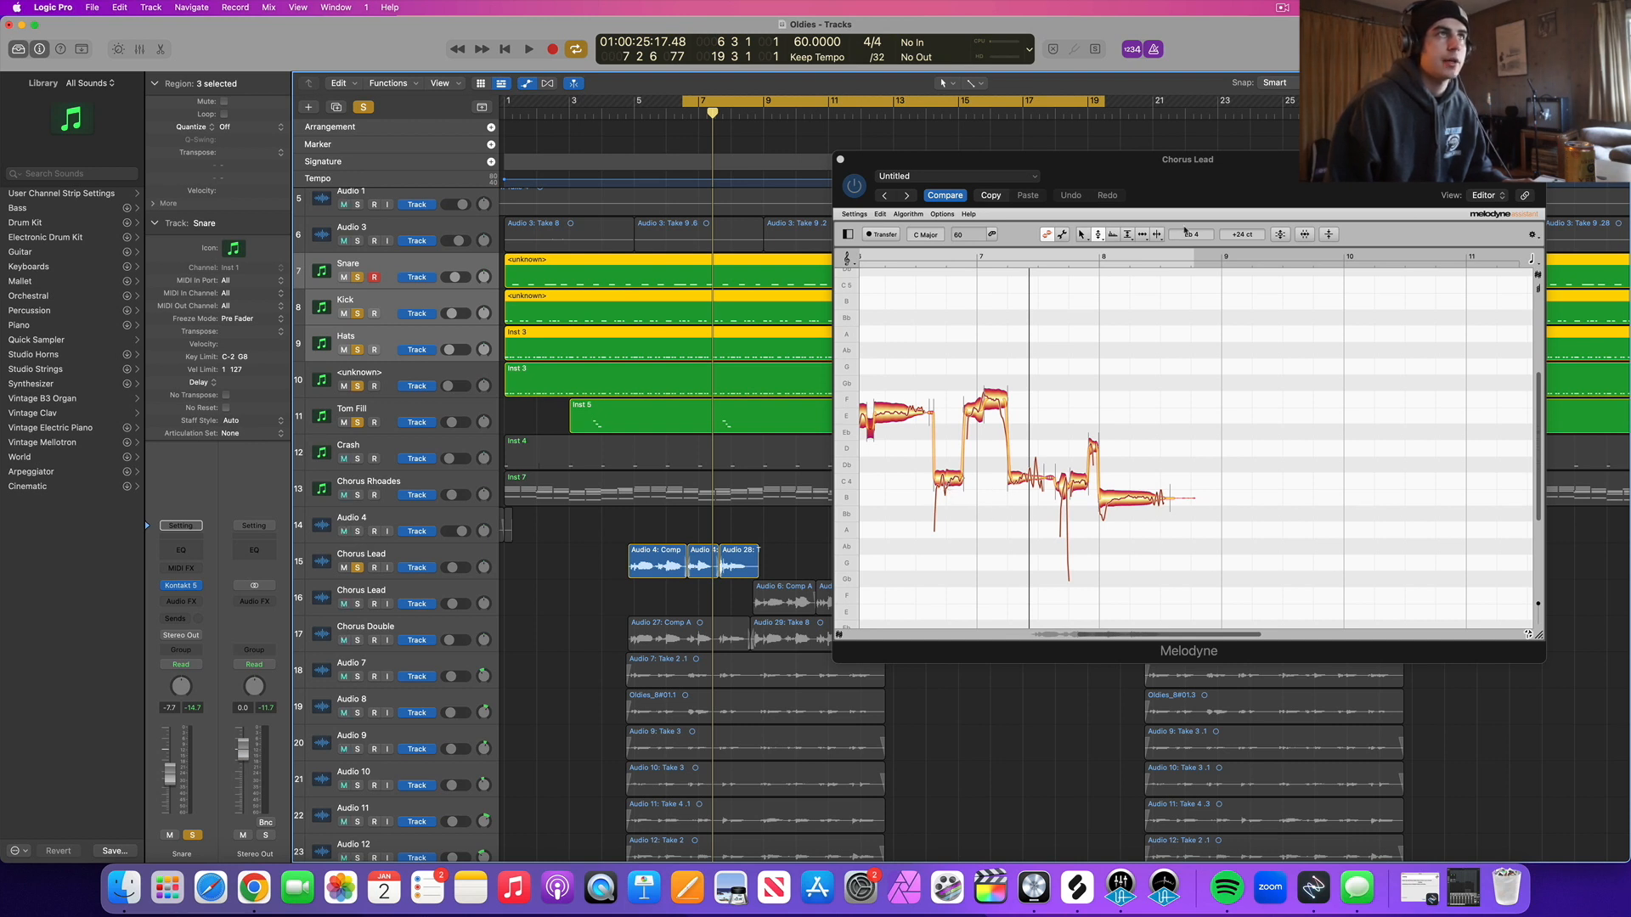
Step: Move the short C4 note before bar 7 slightly later with Melodyne's Time tool and play it back
{"action": "left_click", "coordinate": [1143, 236]}
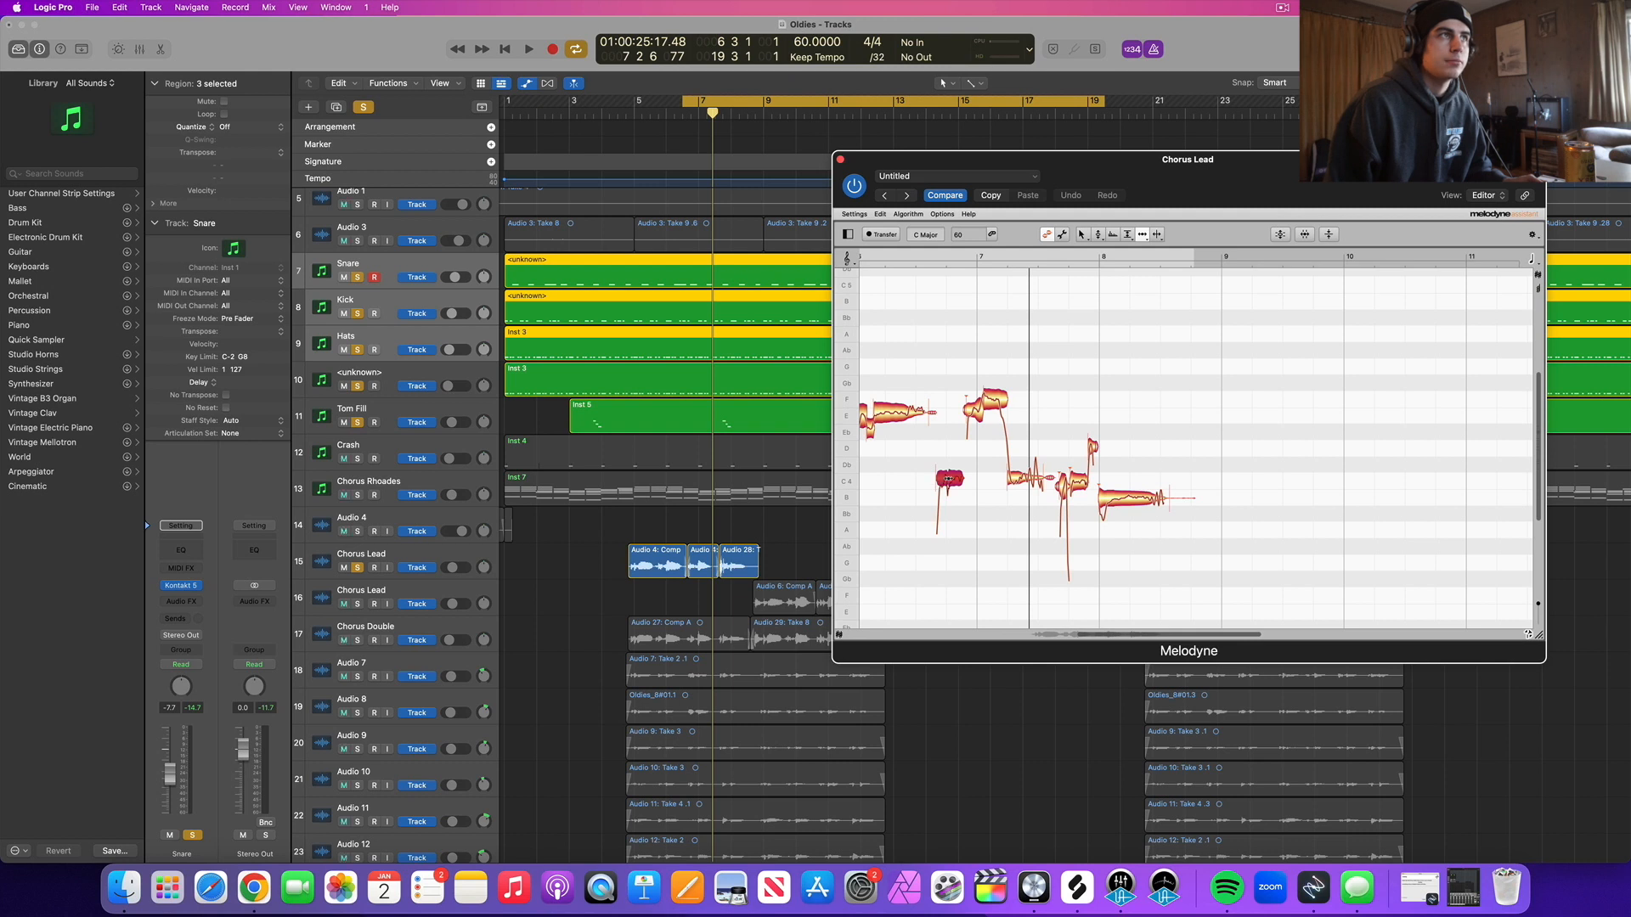
{"action": "key", "text": "space"}
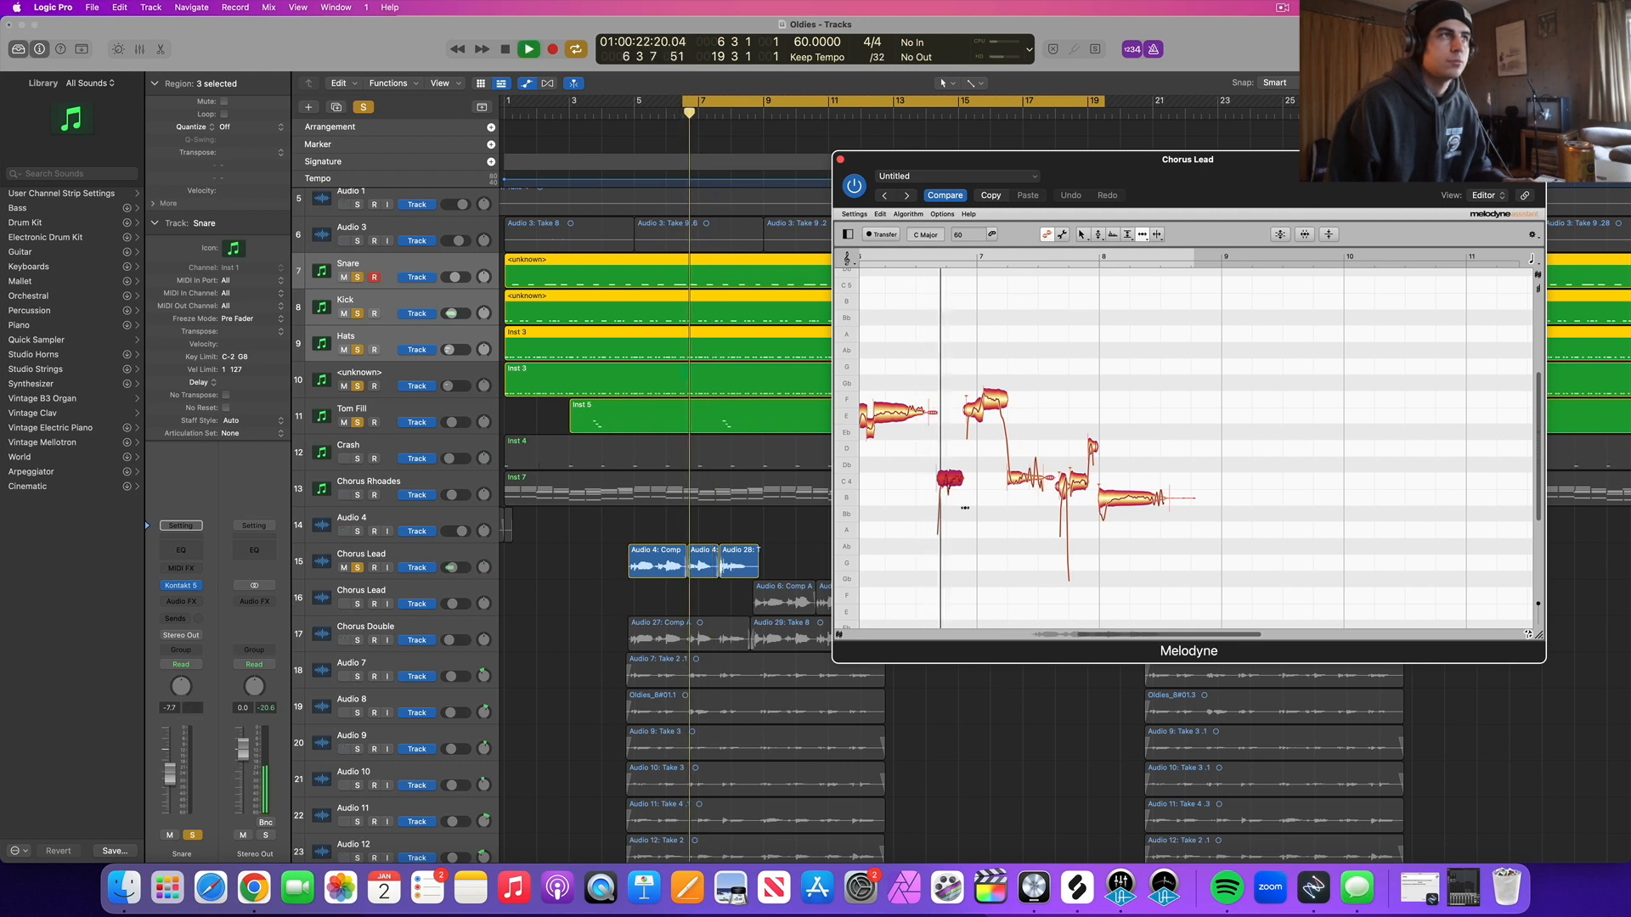
{"action": "key", "text": "space"}
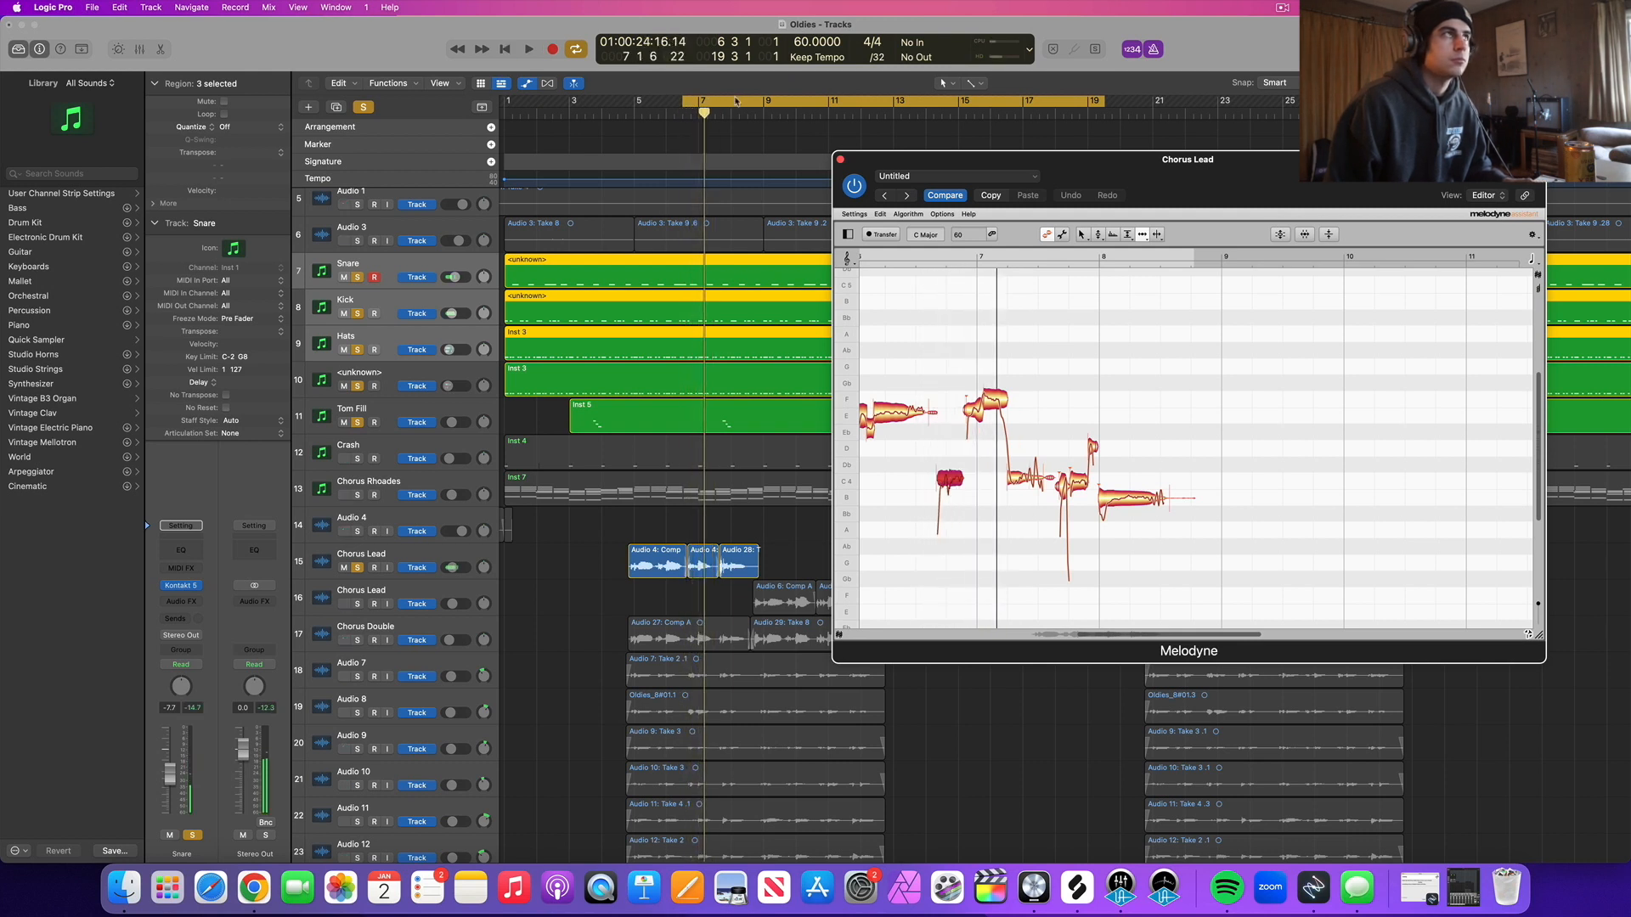
Step: Shift the cycle range to start at 6 1 1 1, play it, and move the C4 note before bar 7 slightly earlier
{"action": "left_click_drag", "start_coordinate": [738, 117], "coordinate": [720, 117]}
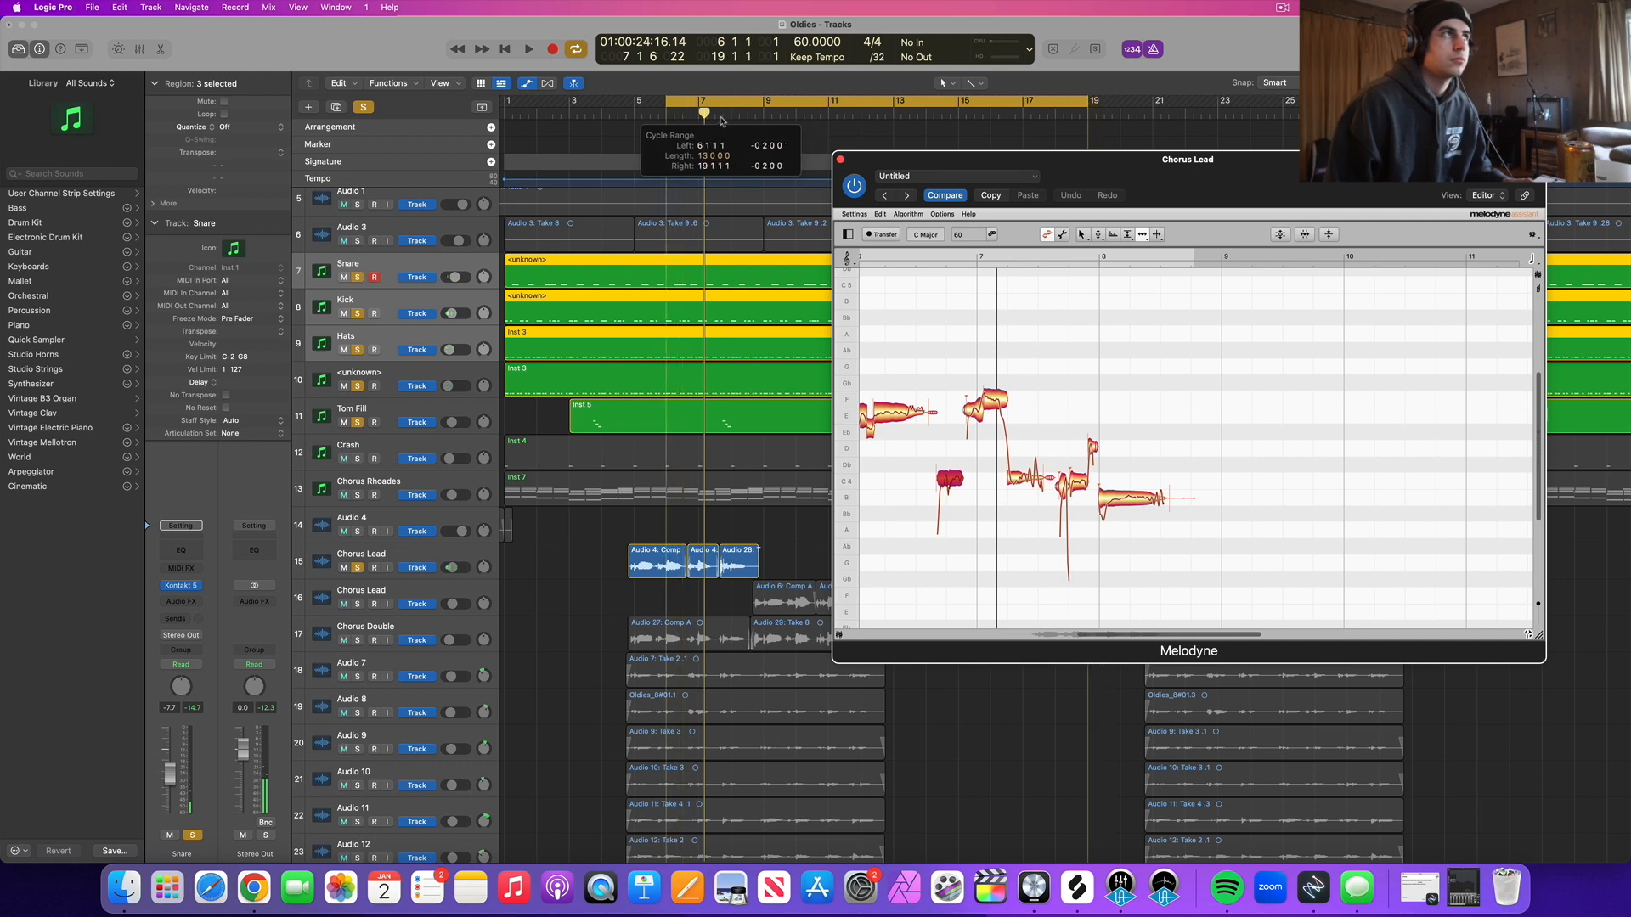
{"action": "key", "text": "space"}
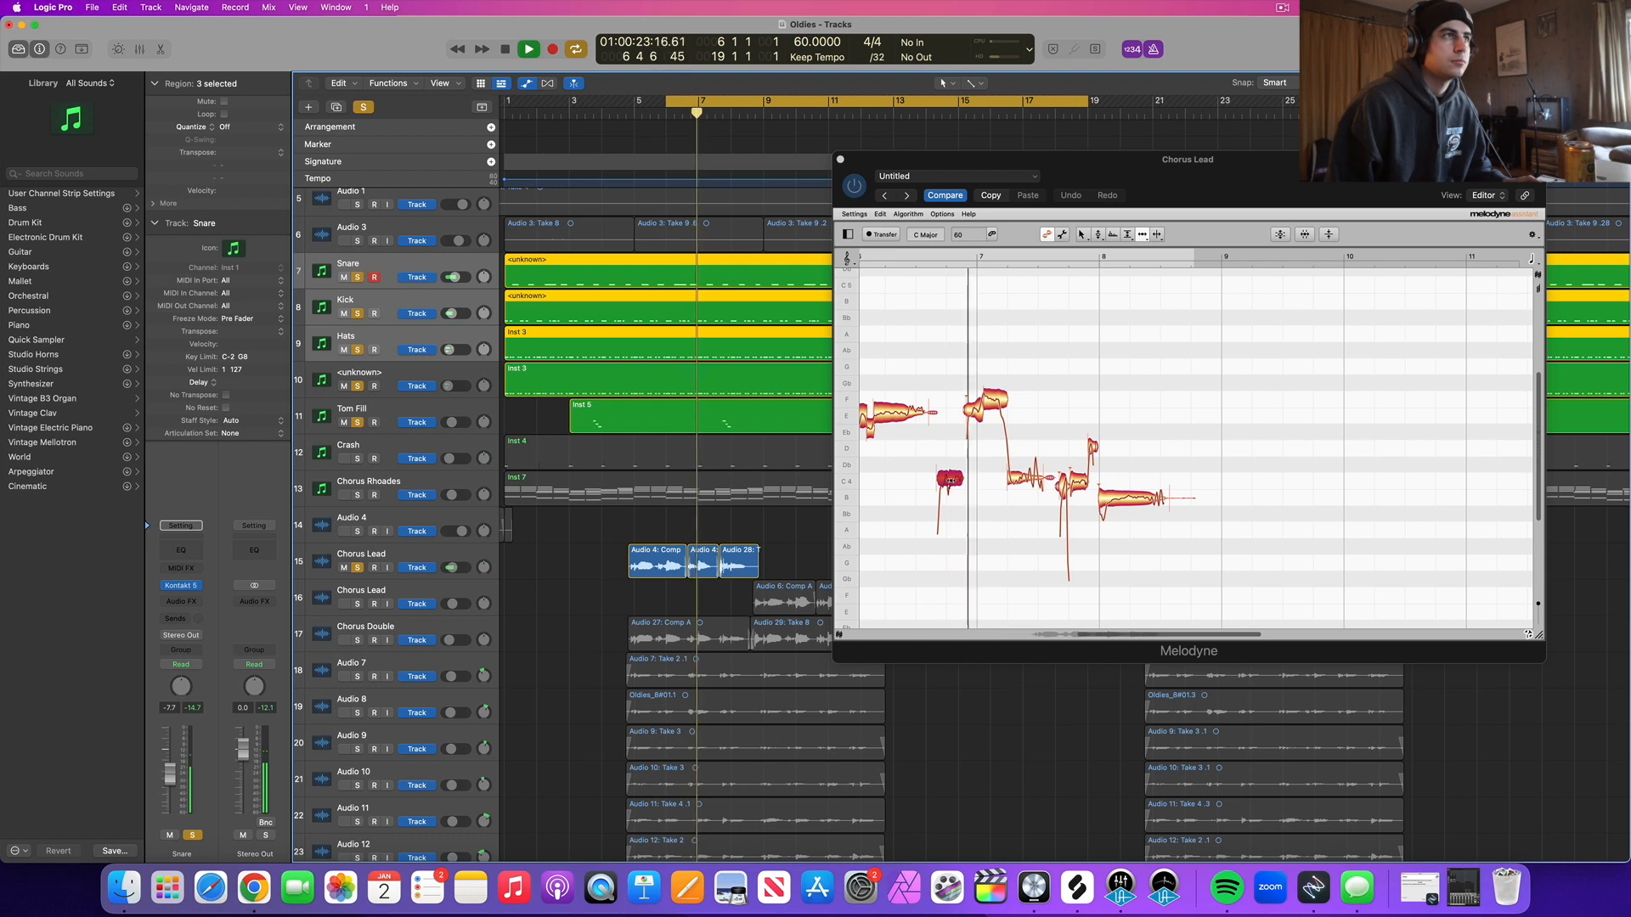
{"action": "key", "text": "space"}
{"action": "left_click", "coordinate": [950, 481]}
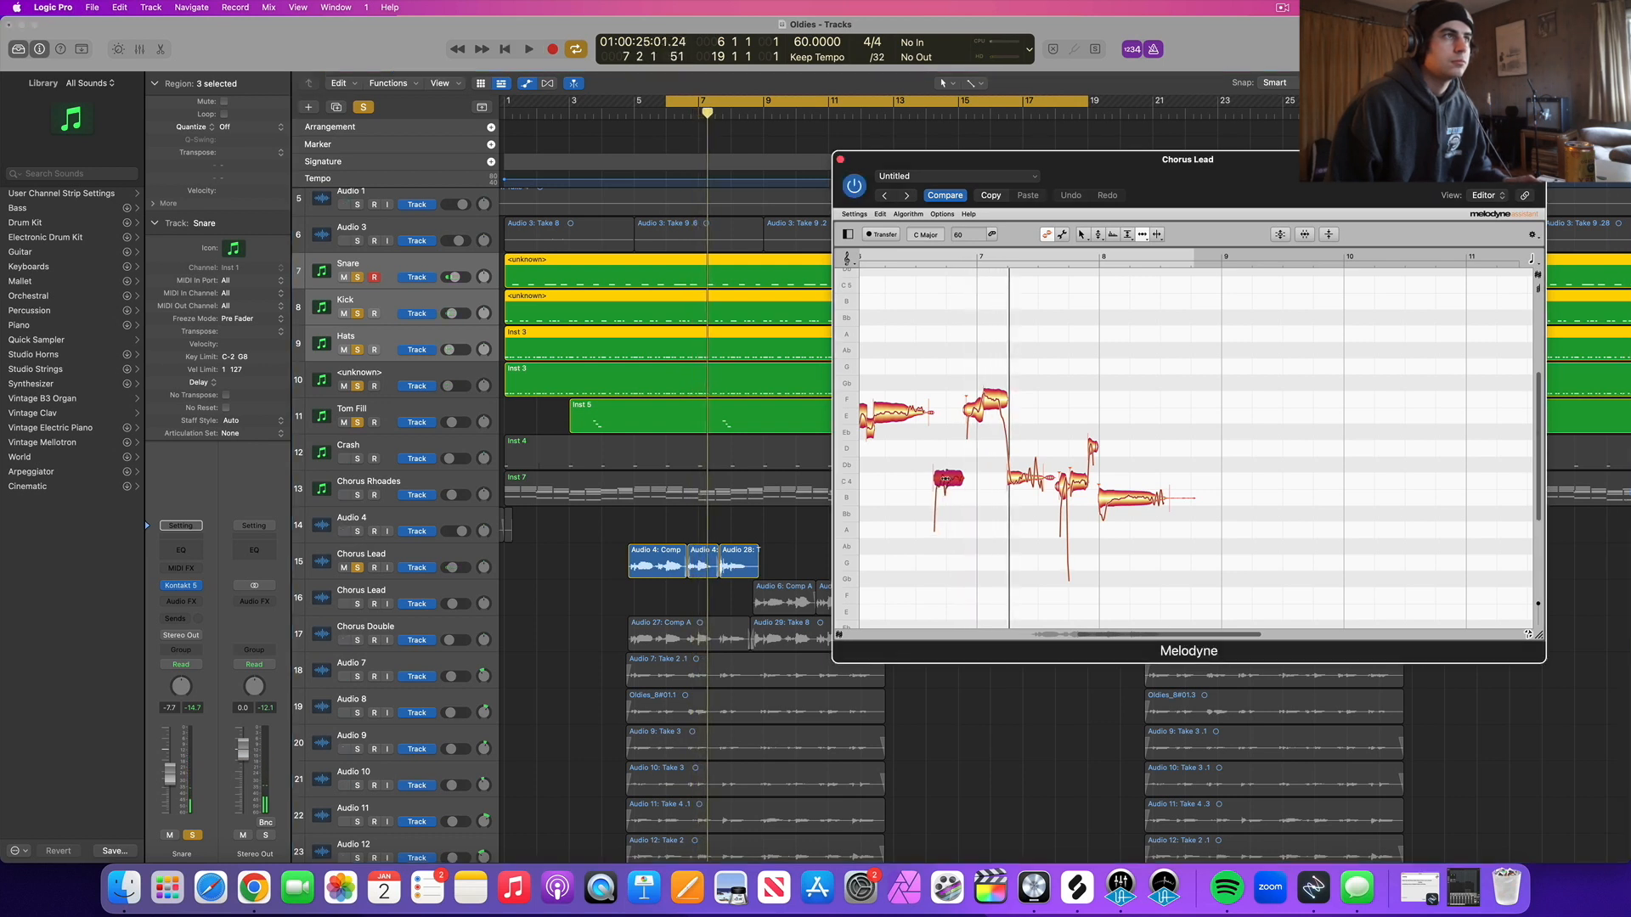
Step: Move the F4 note at bar 7 slightly earlier with the Time tool and play it against the drums
{"action": "key", "text": "space"}
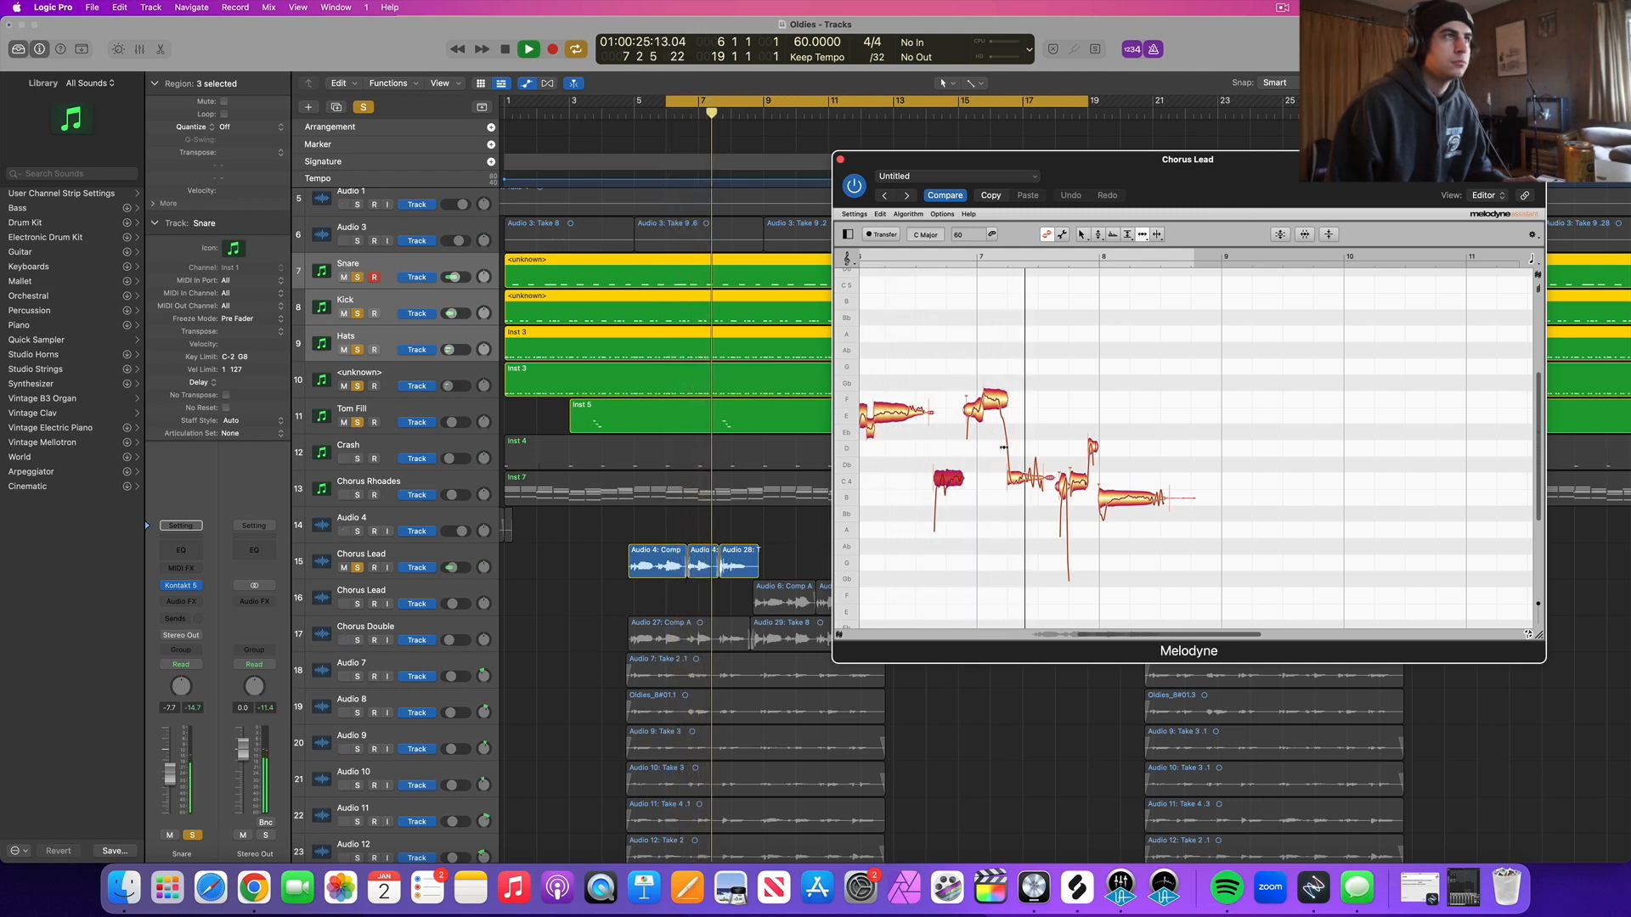
{"action": "key", "text": "space"}
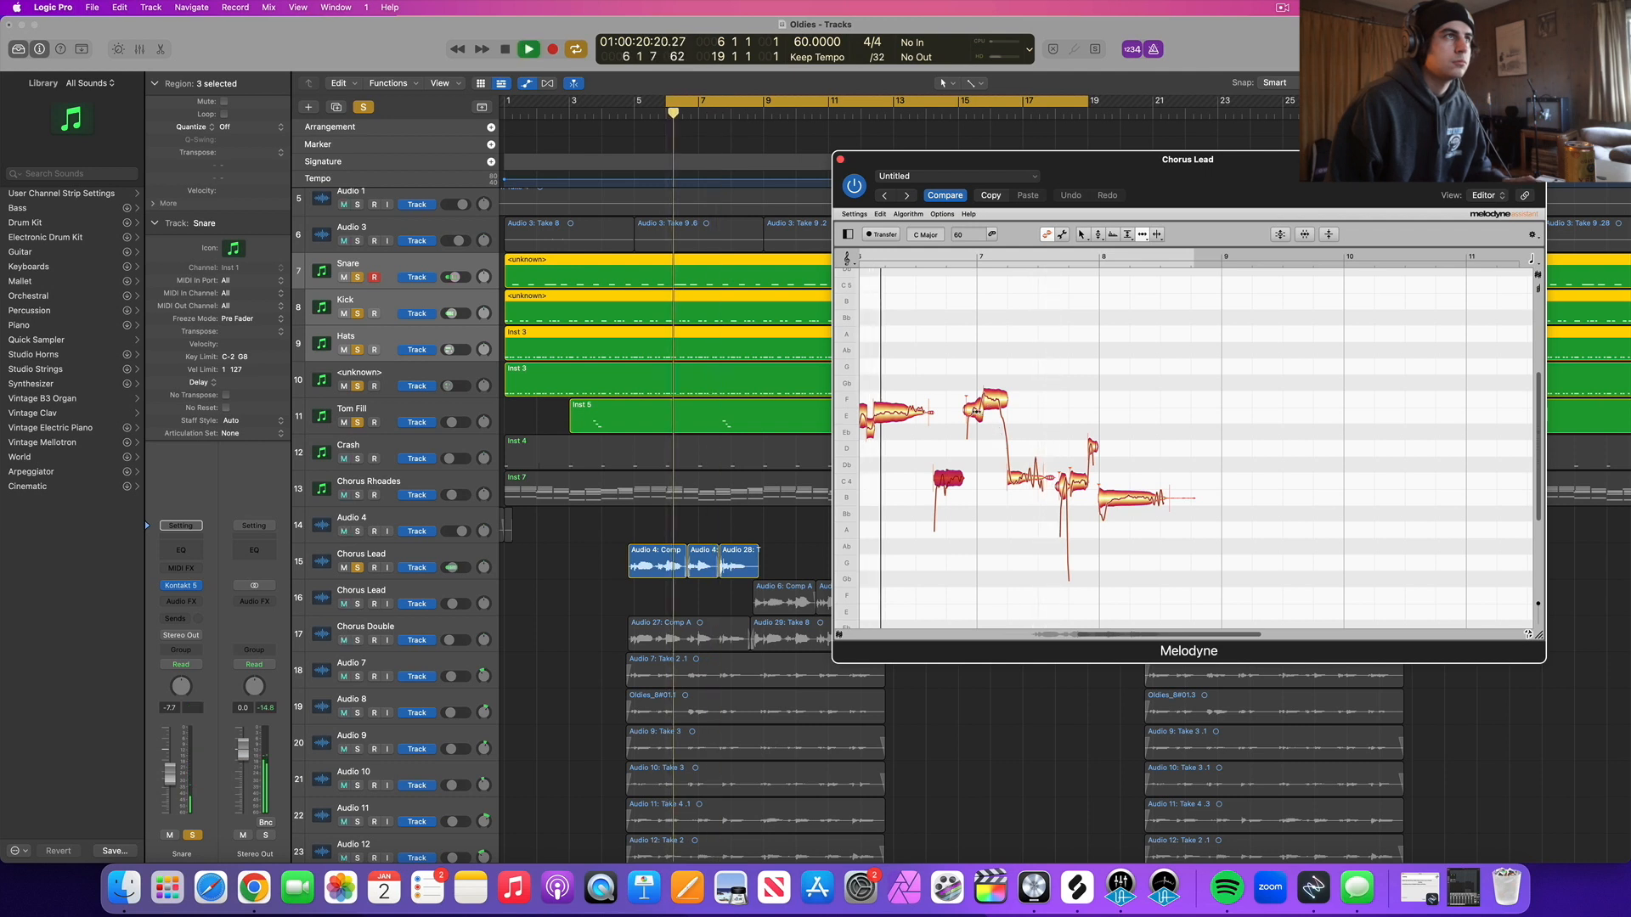
{"action": "left_click_drag", "start_coordinate": [974, 413], "coordinate": [984, 404]}
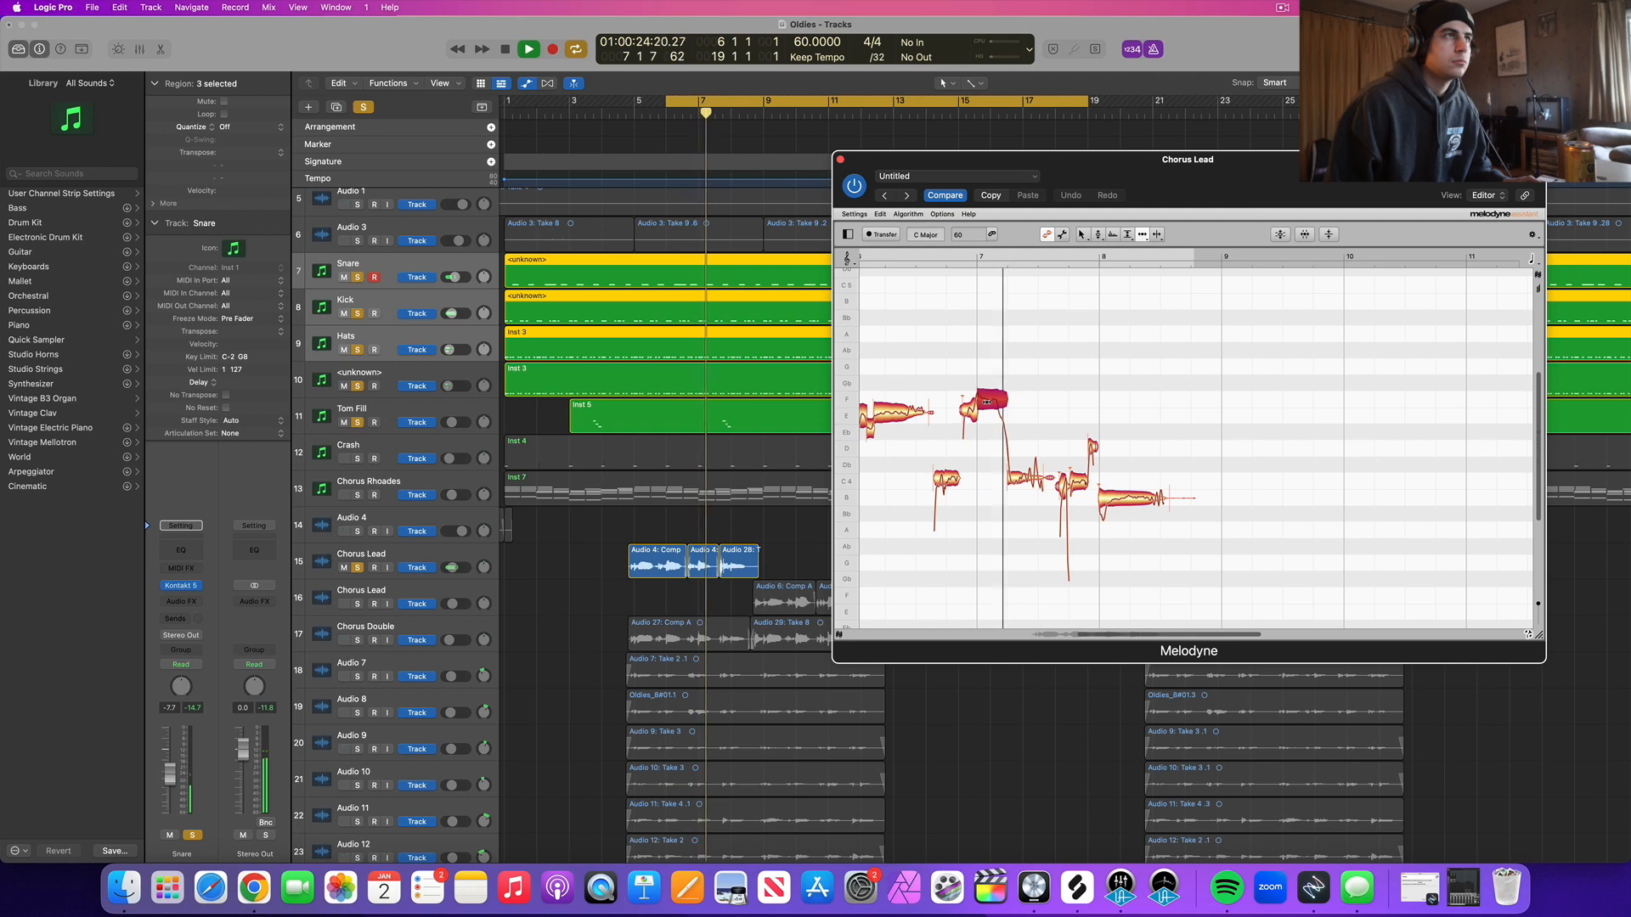
{"action": "key", "text": "space"}
{"action": "key", "text": "space"}
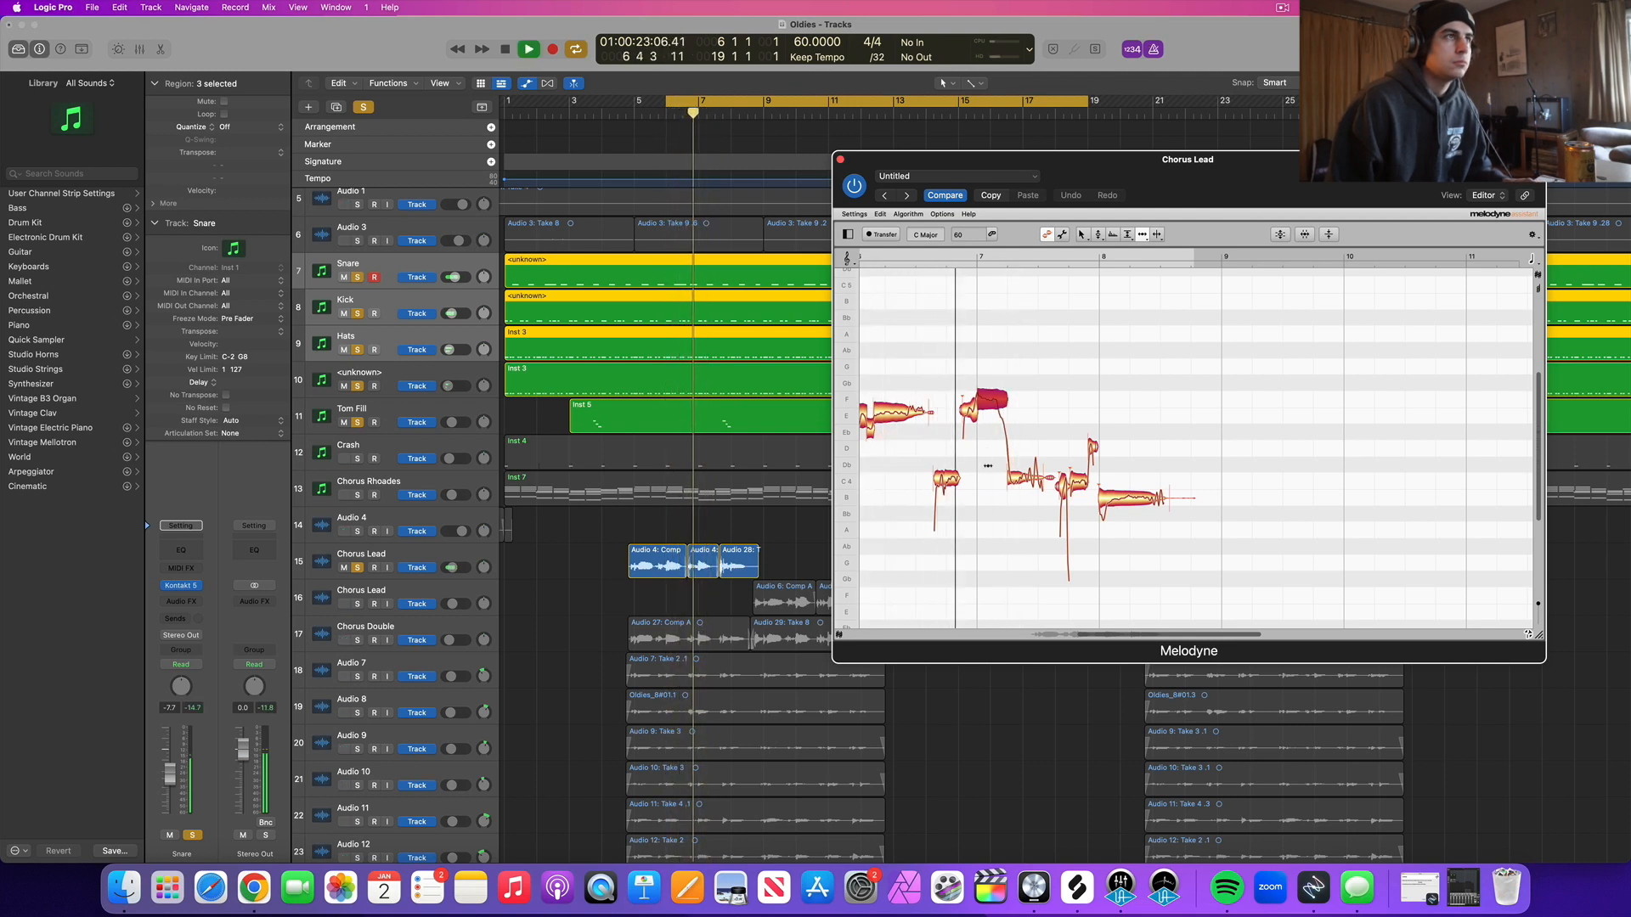
Step: Move the F4 note at bar 7 and the adjoining E4 note before it slightly later, checking them during playback
{"action": "key", "text": "space"}
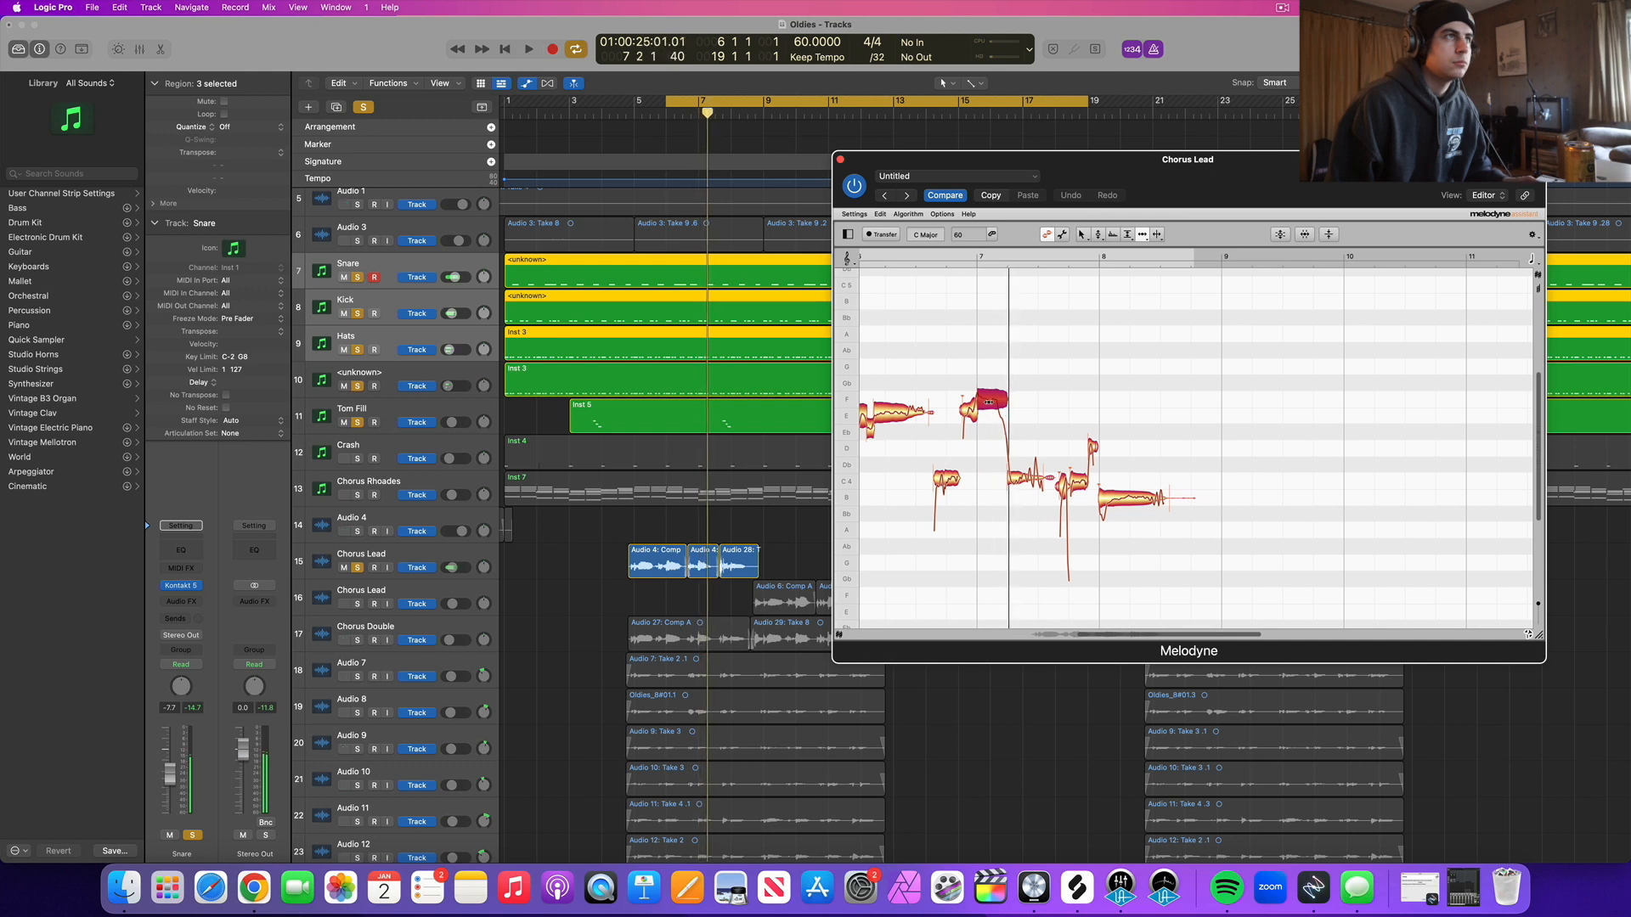
{"action": "key", "text": "space"}
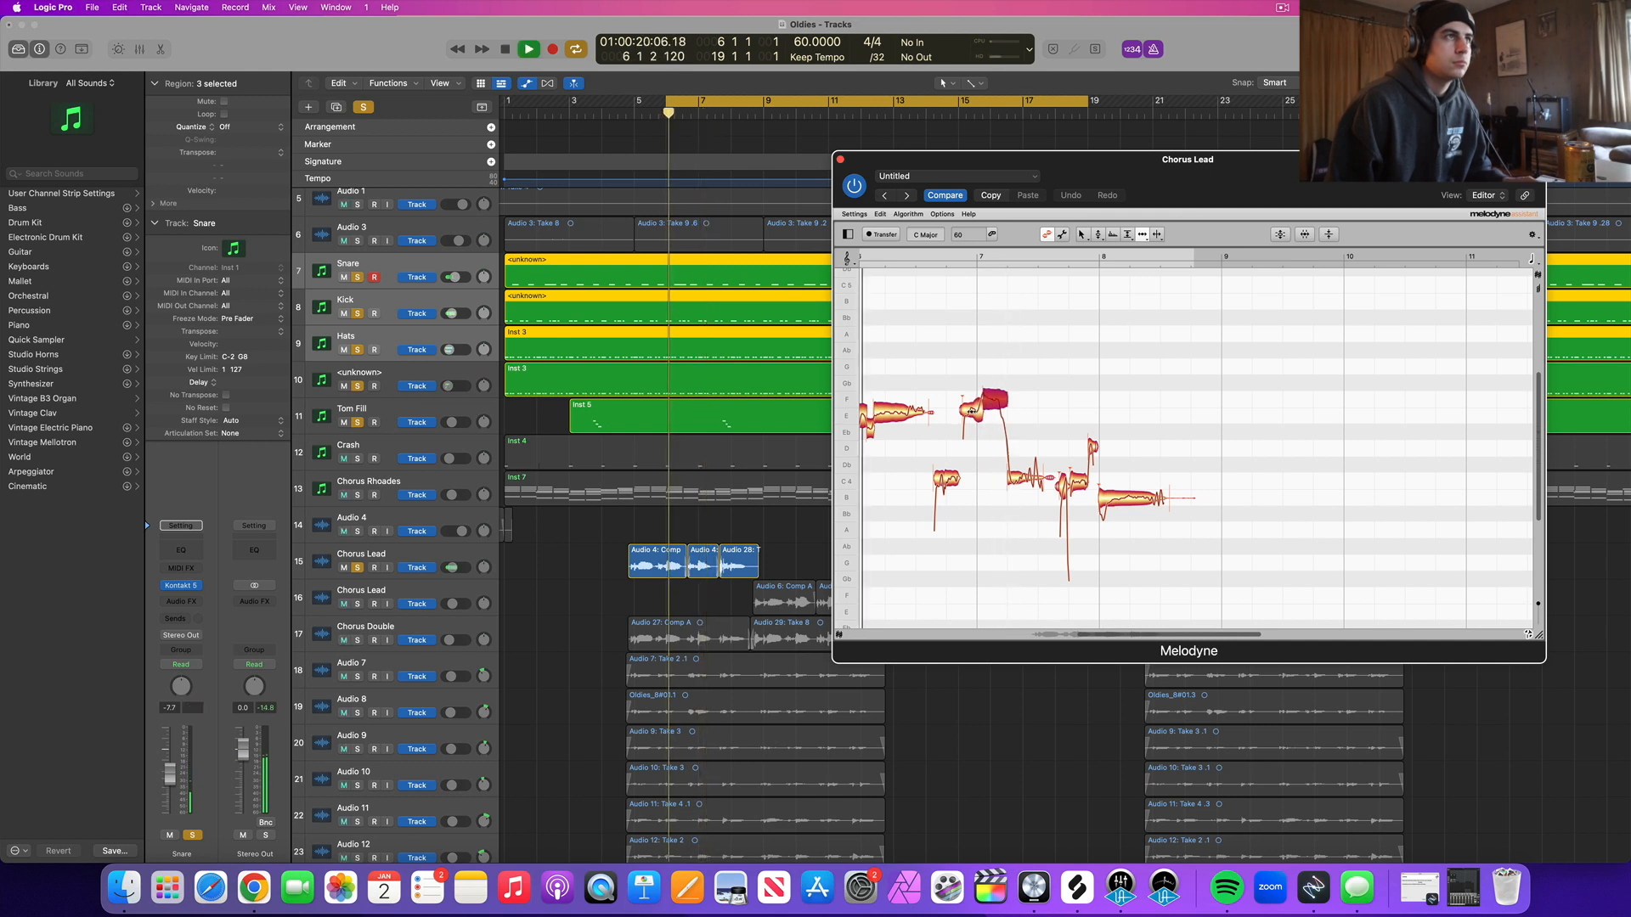
{"action": "left_click", "coordinate": [977, 411]}
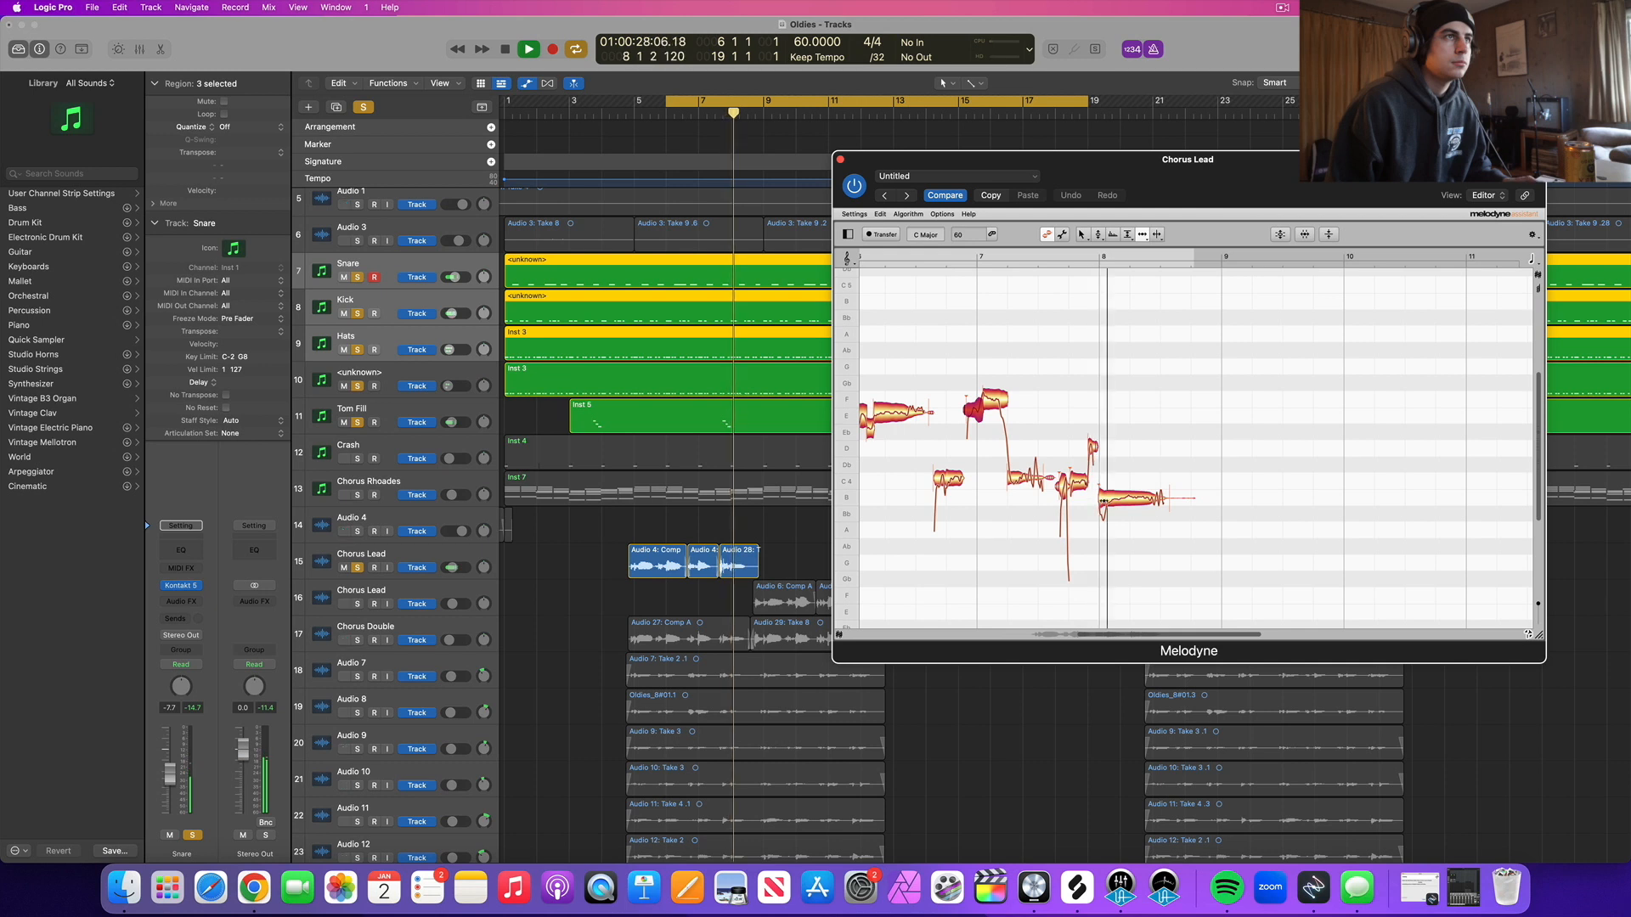
Step: Move the long B3 note at bar 8 slightly later and play it back against the drums
{"action": "left_click", "coordinate": [1103, 508]}
{"action": "key", "text": "space"}
{"action": "key", "text": "space"}
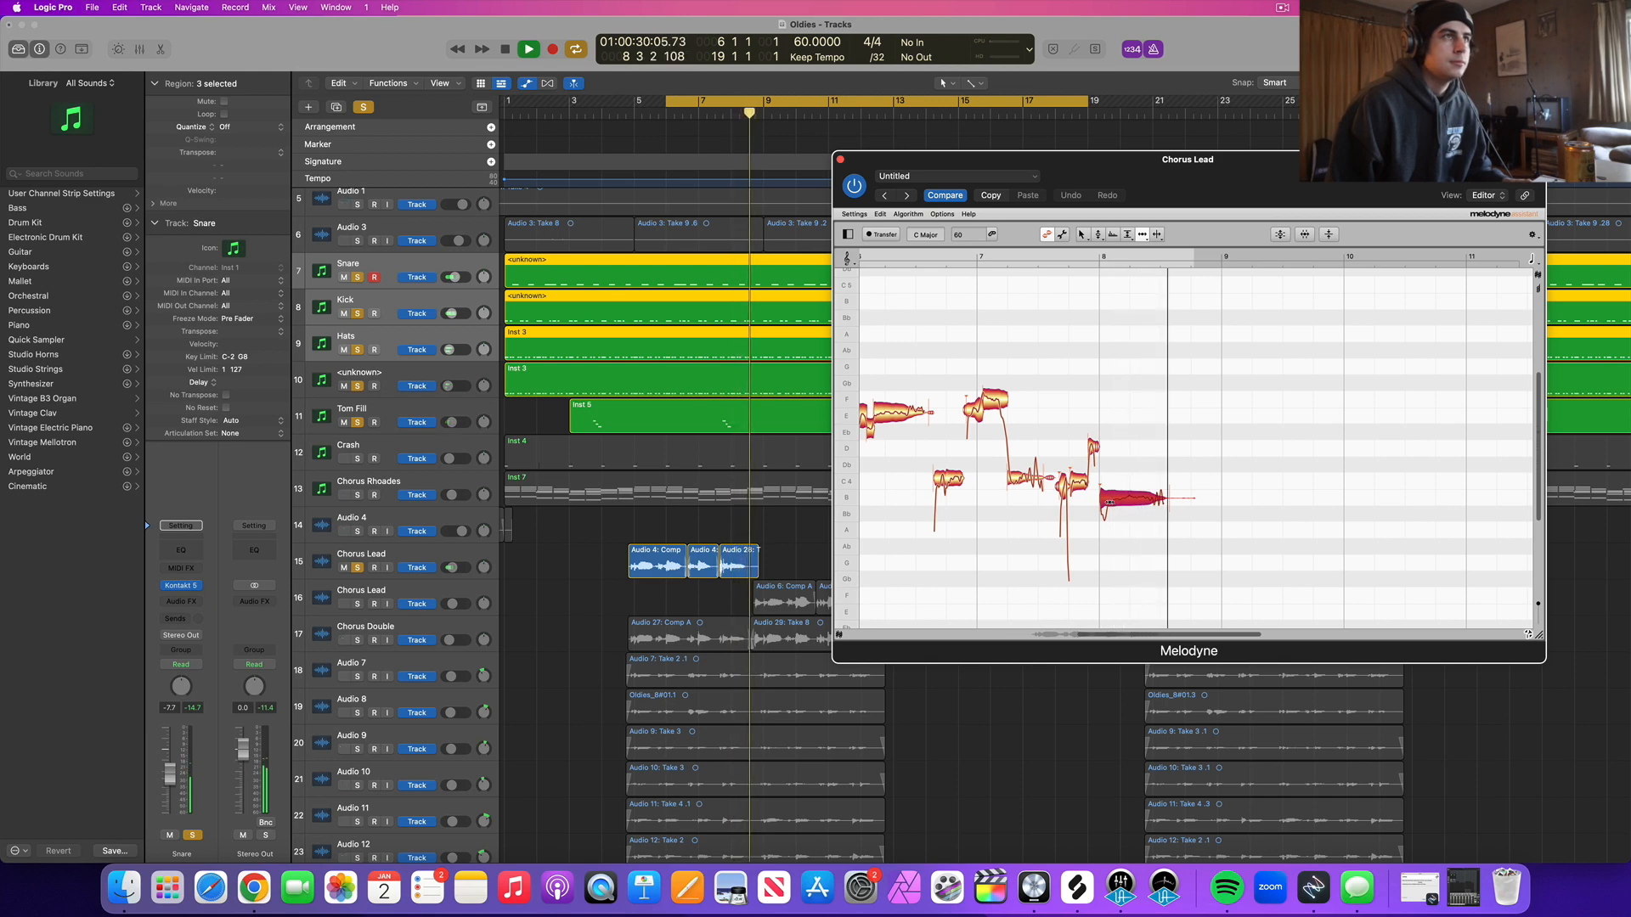
{"action": "key", "text": "space"}
Step: Clear all track solos, move the first short C4 note ahead of bar 8 slightly later, and play it in the full mix
{"action": "left_click", "coordinate": [364, 108]}
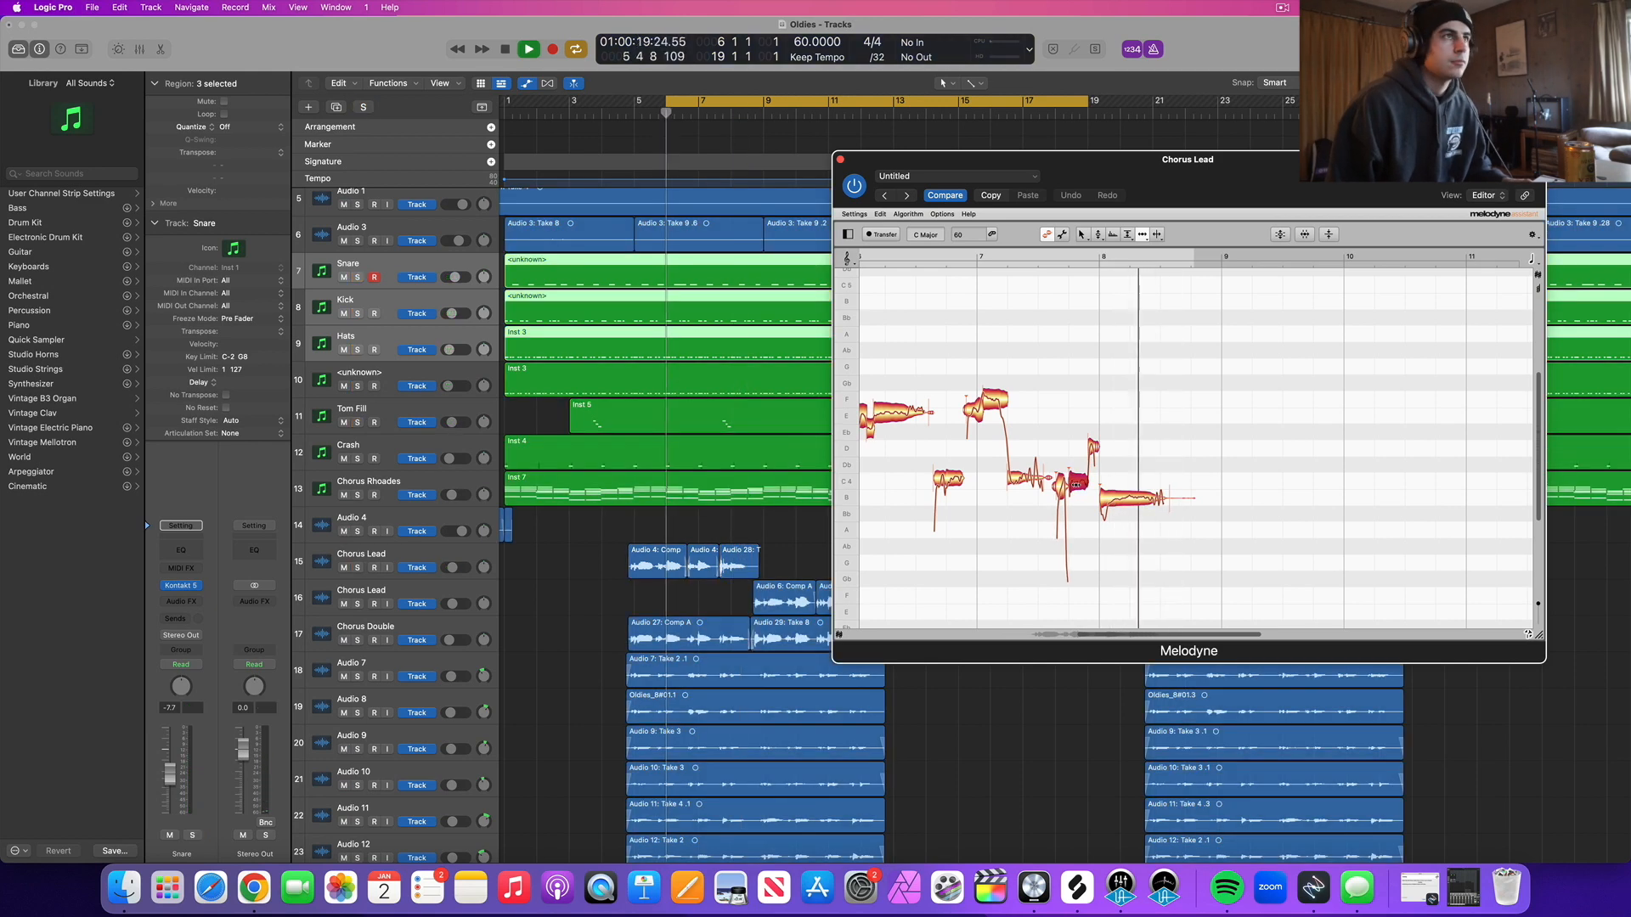
{"action": "key", "text": "space"}
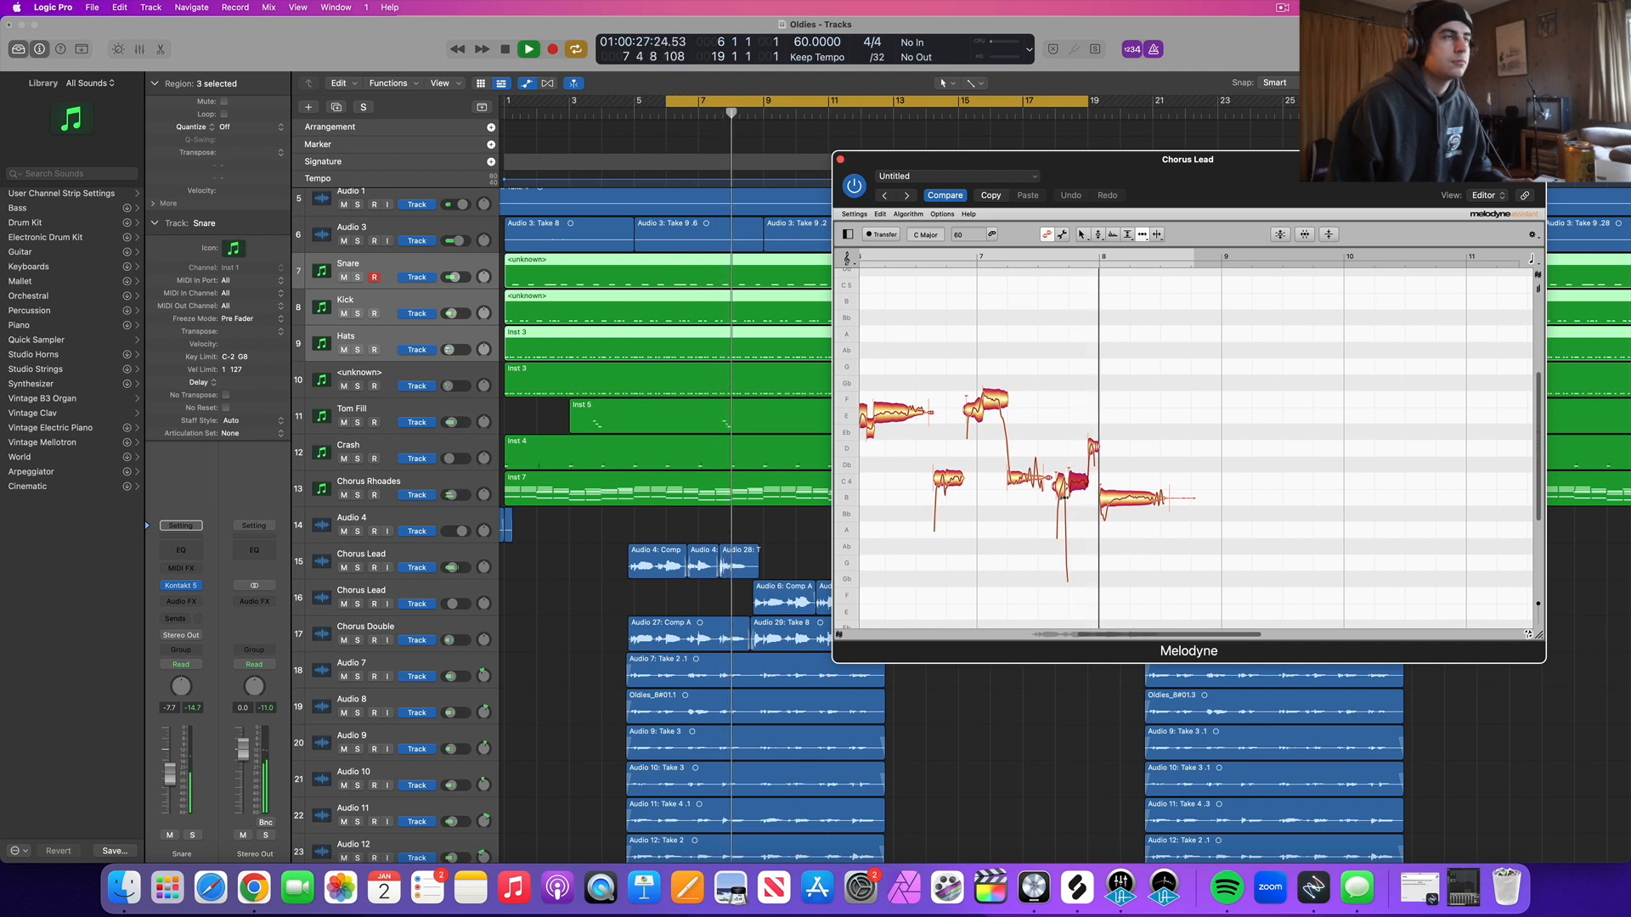
{"action": "left_click_drag", "start_coordinate": [1058, 490], "coordinate": [1064, 495]}
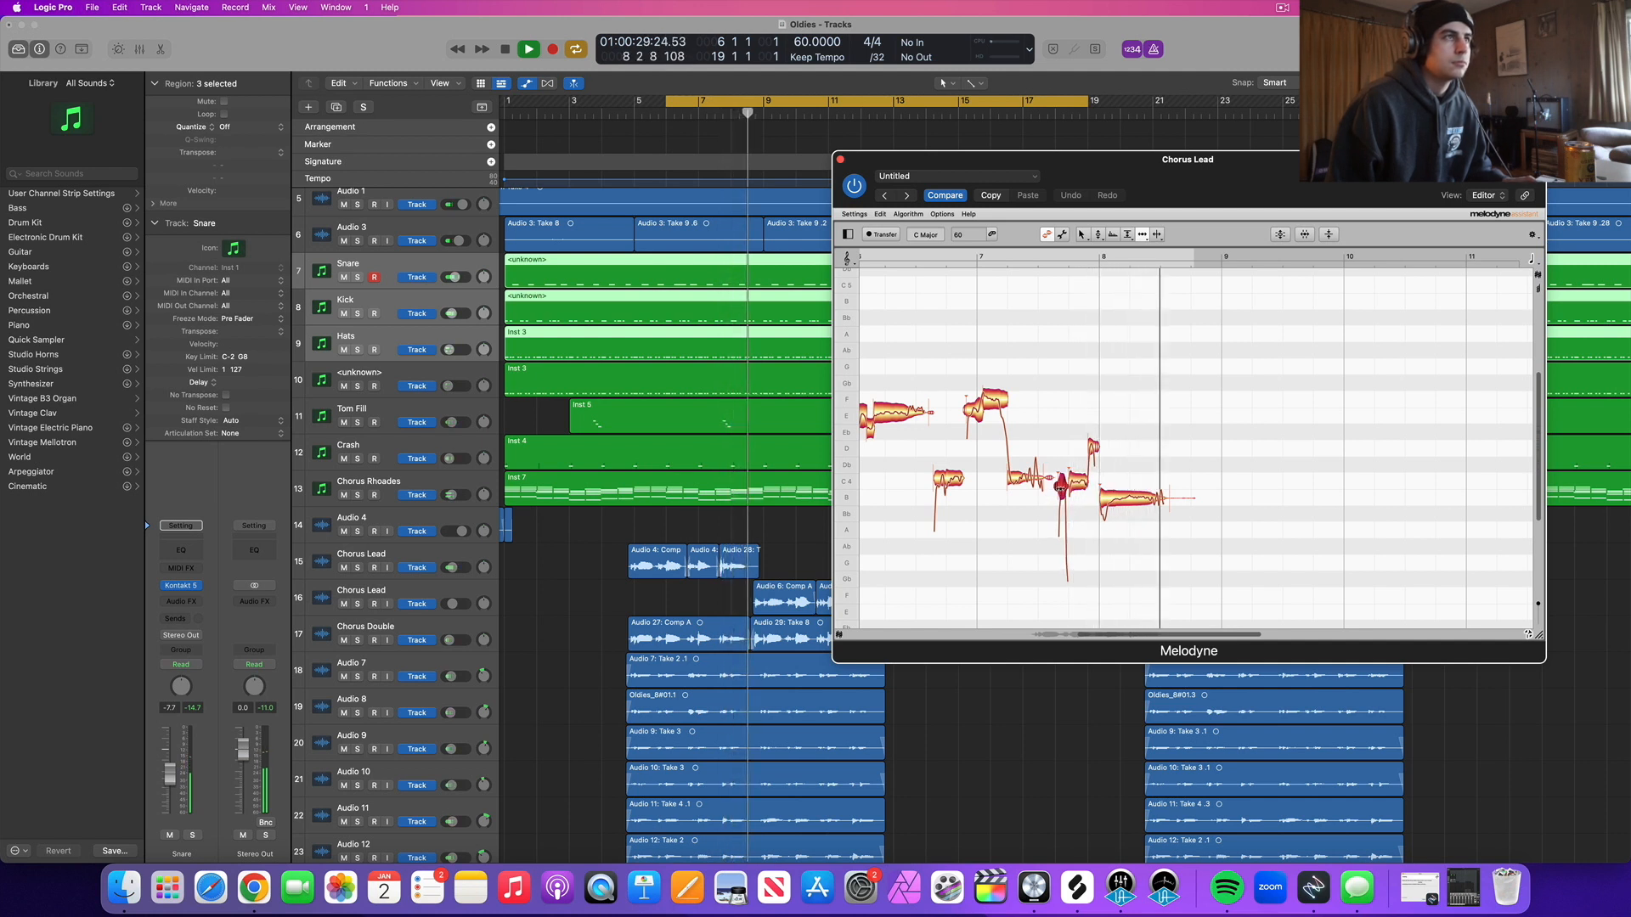
{"action": "key", "text": "space"}
{"action": "key", "text": "space"}
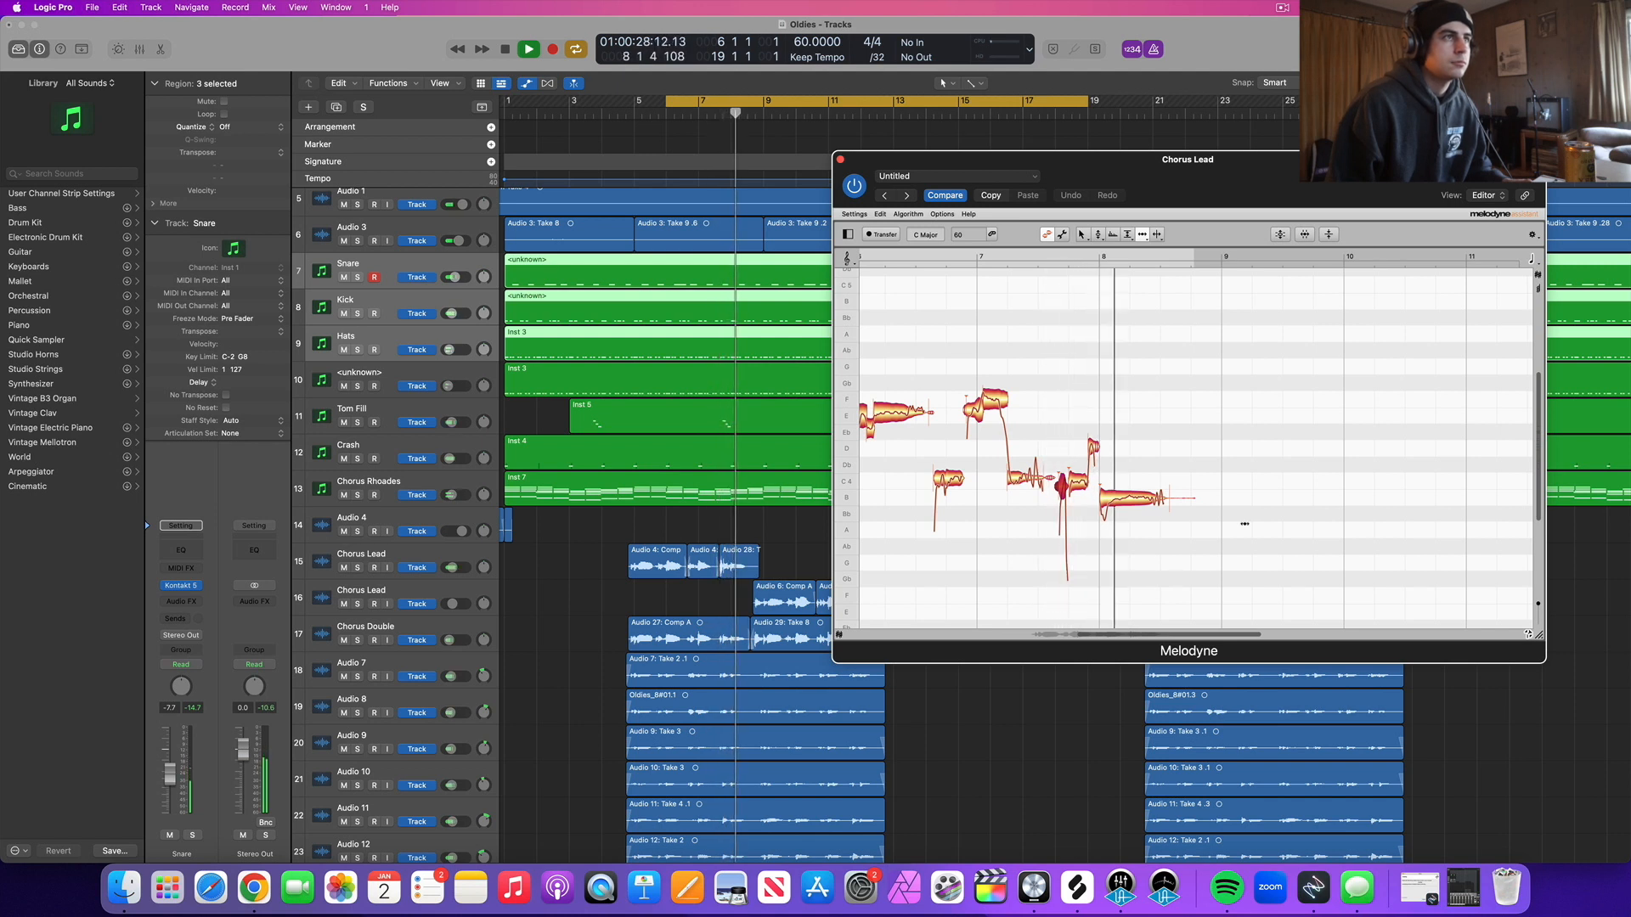
{"action": "key", "text": "space"}
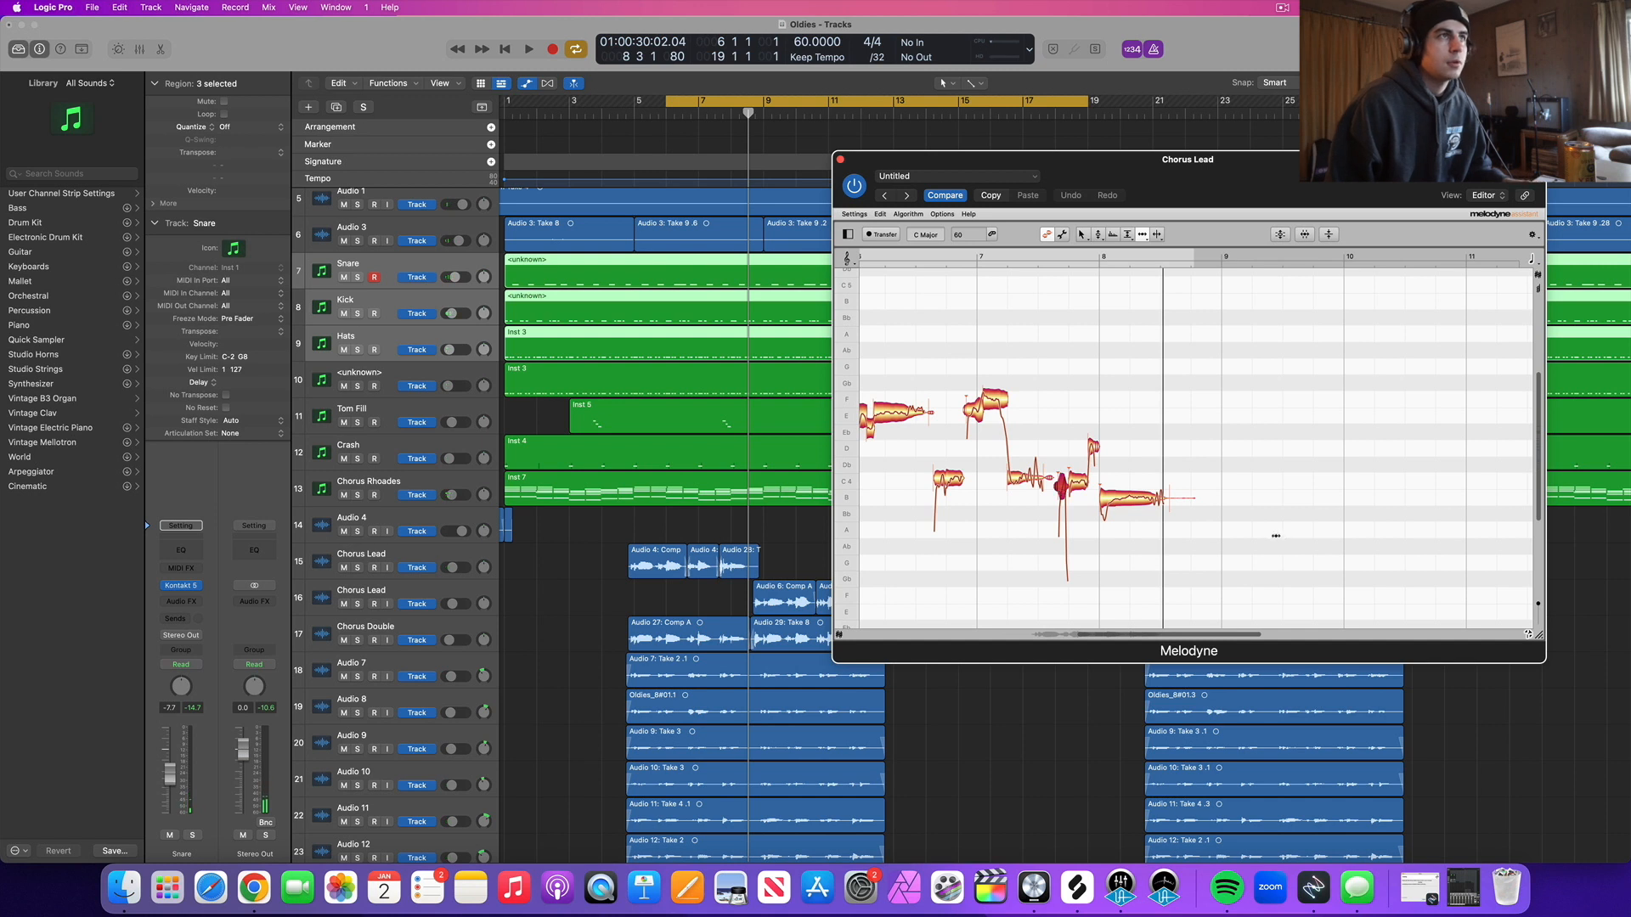
{"action": "key", "text": "space"}
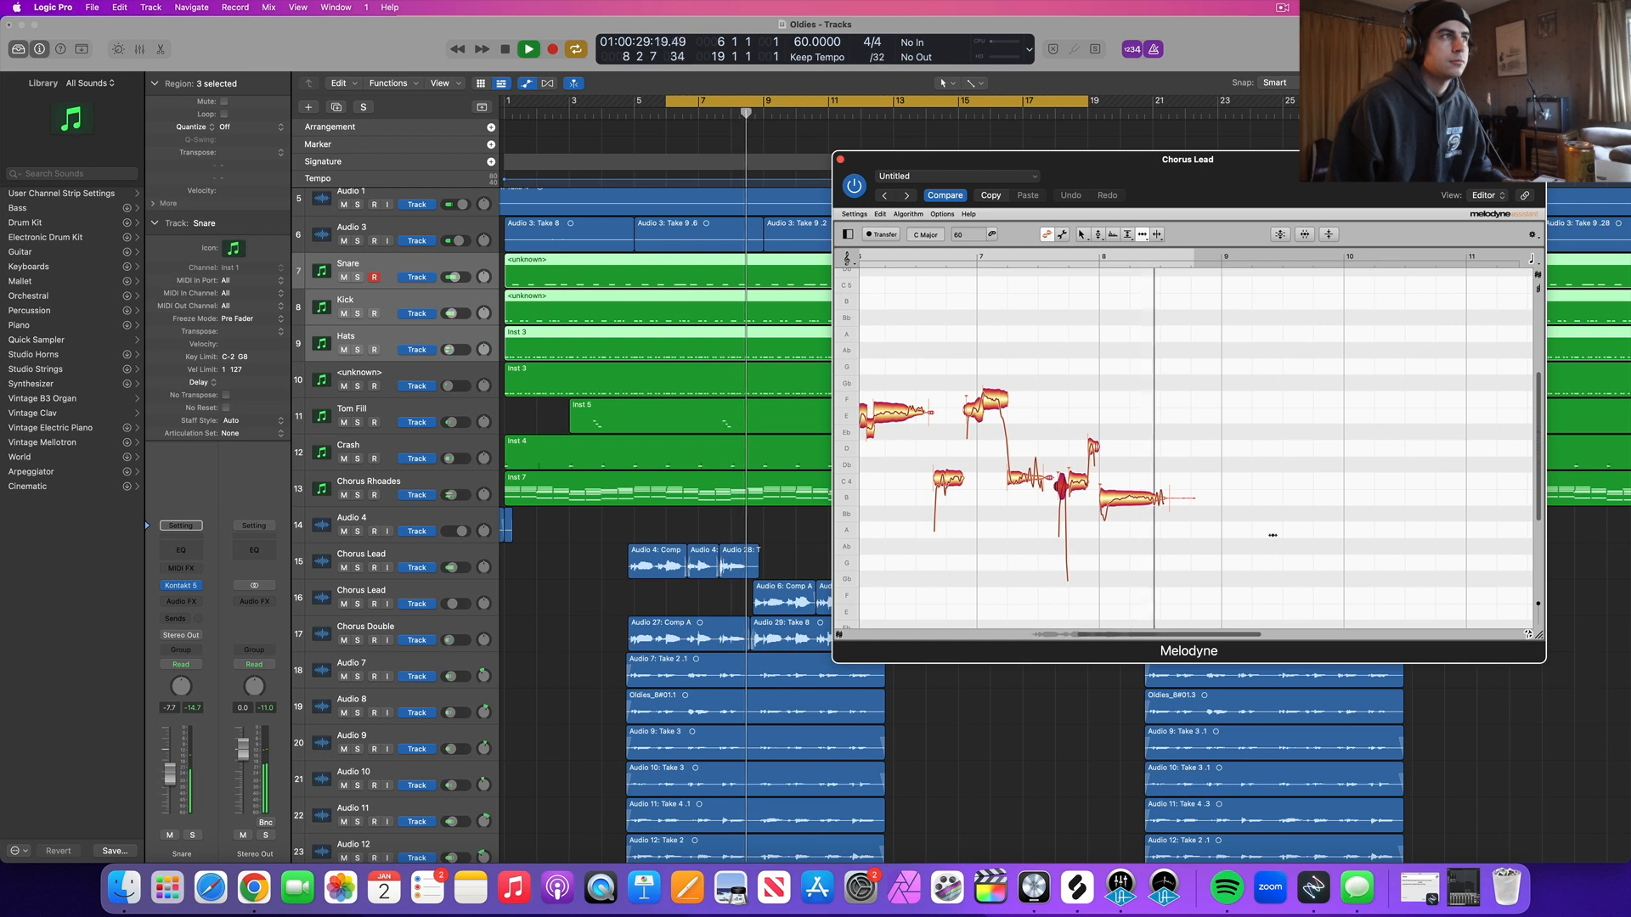
{"action": "key", "text": "space"}
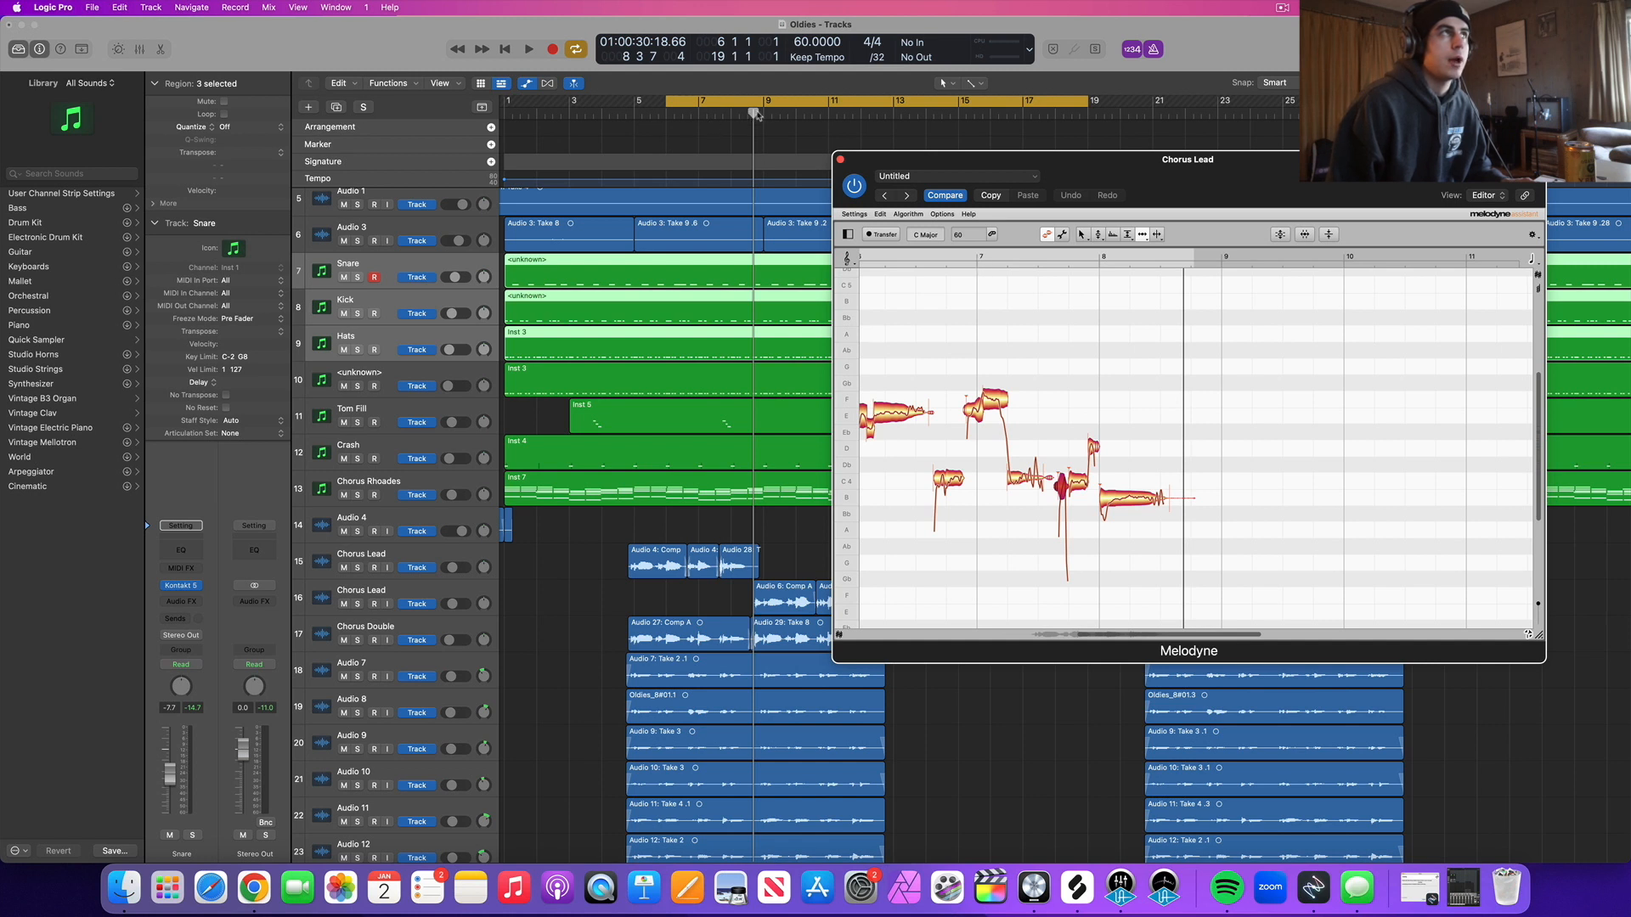
Step: Shift the cycle range to start at 4 4 1 1 and split the sustained E4 note after bar 6 with the Note Separation Tool
{"action": "left_click_drag", "start_coordinate": [757, 115], "coordinate": [716, 119]}
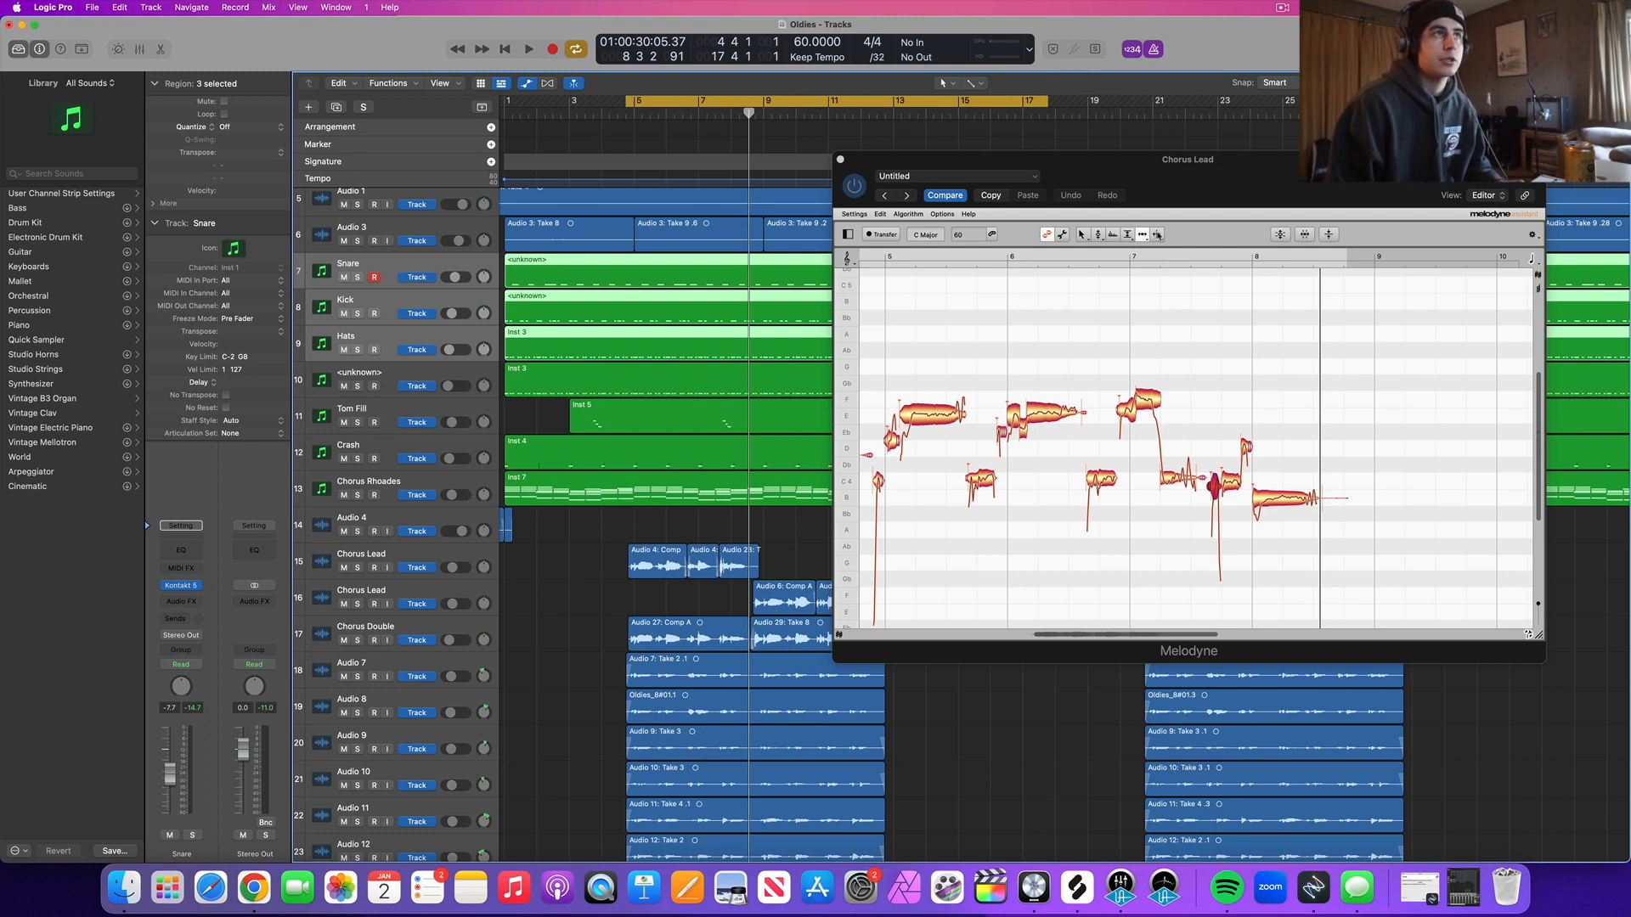
{"action": "left_click", "coordinate": [1157, 235]}
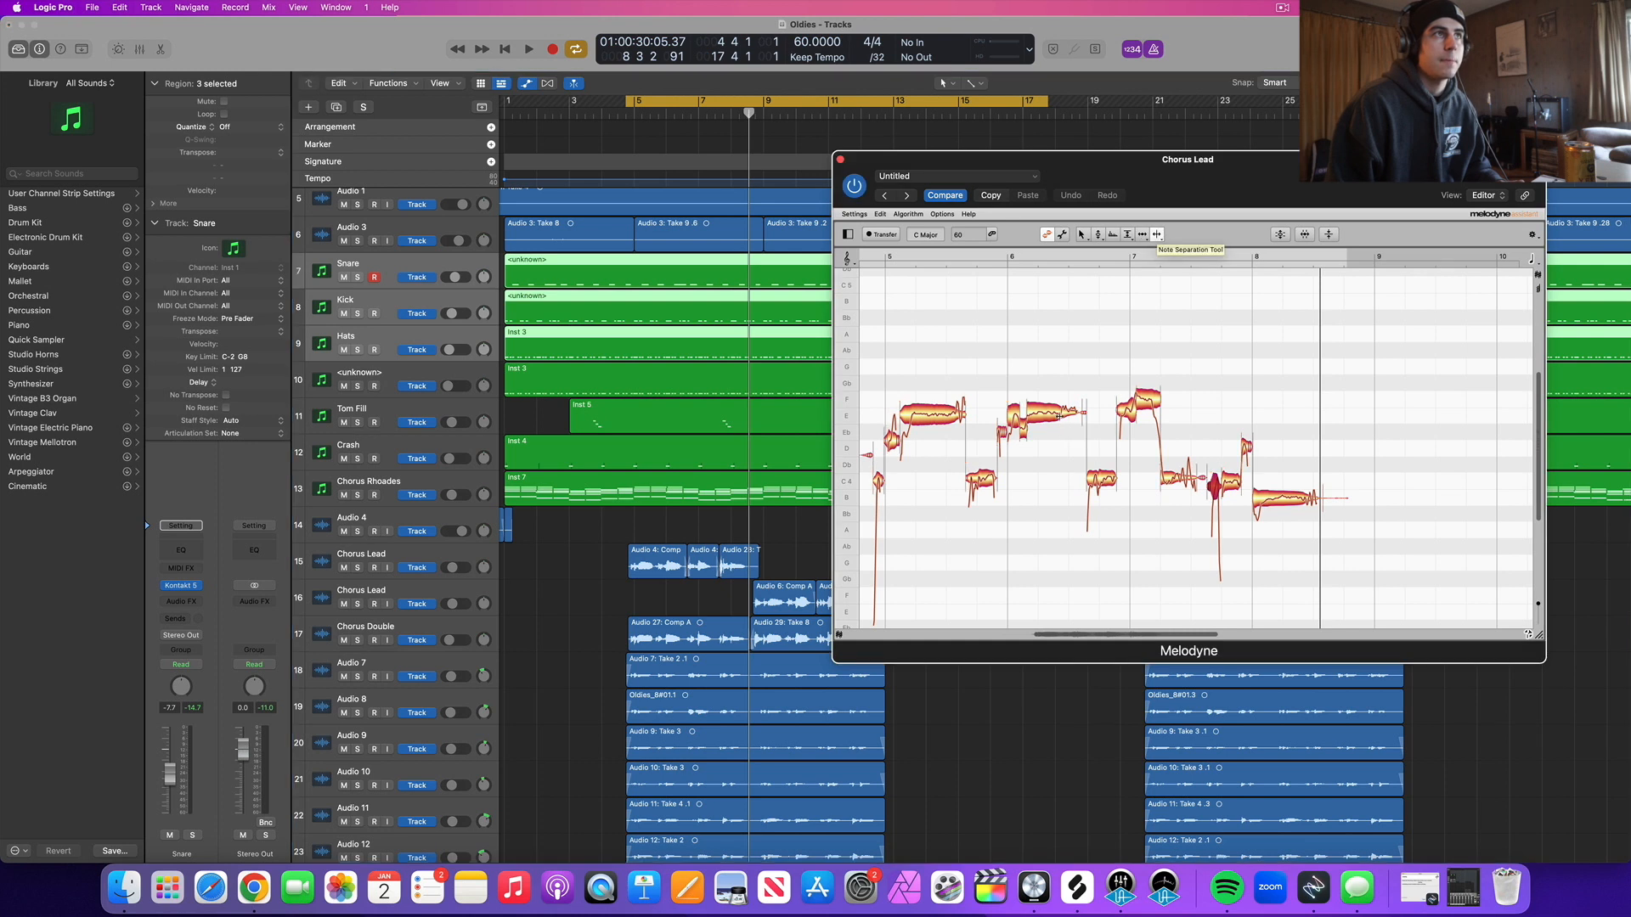
{"action": "left_click", "coordinate": [1060, 414]}
{"action": "double_click", "coordinate": [1060, 414]}
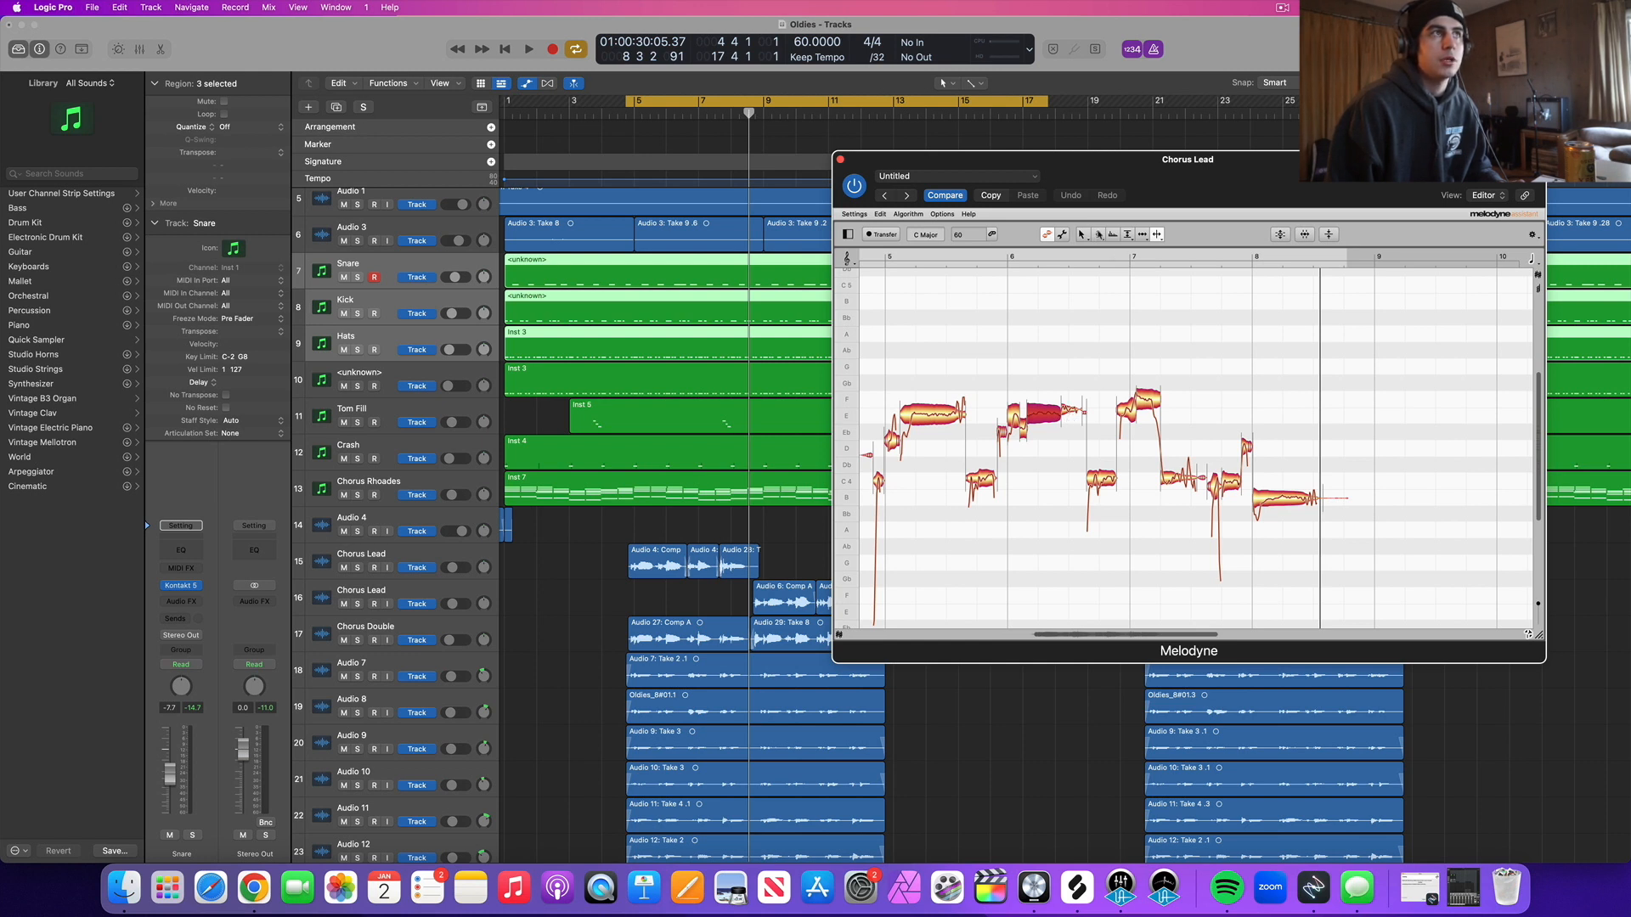
Step: Tune the tail split off the sustained E4 note to about +4 ct with the Pitch Tool and play it back
{"action": "left_click", "coordinate": [1100, 236]}
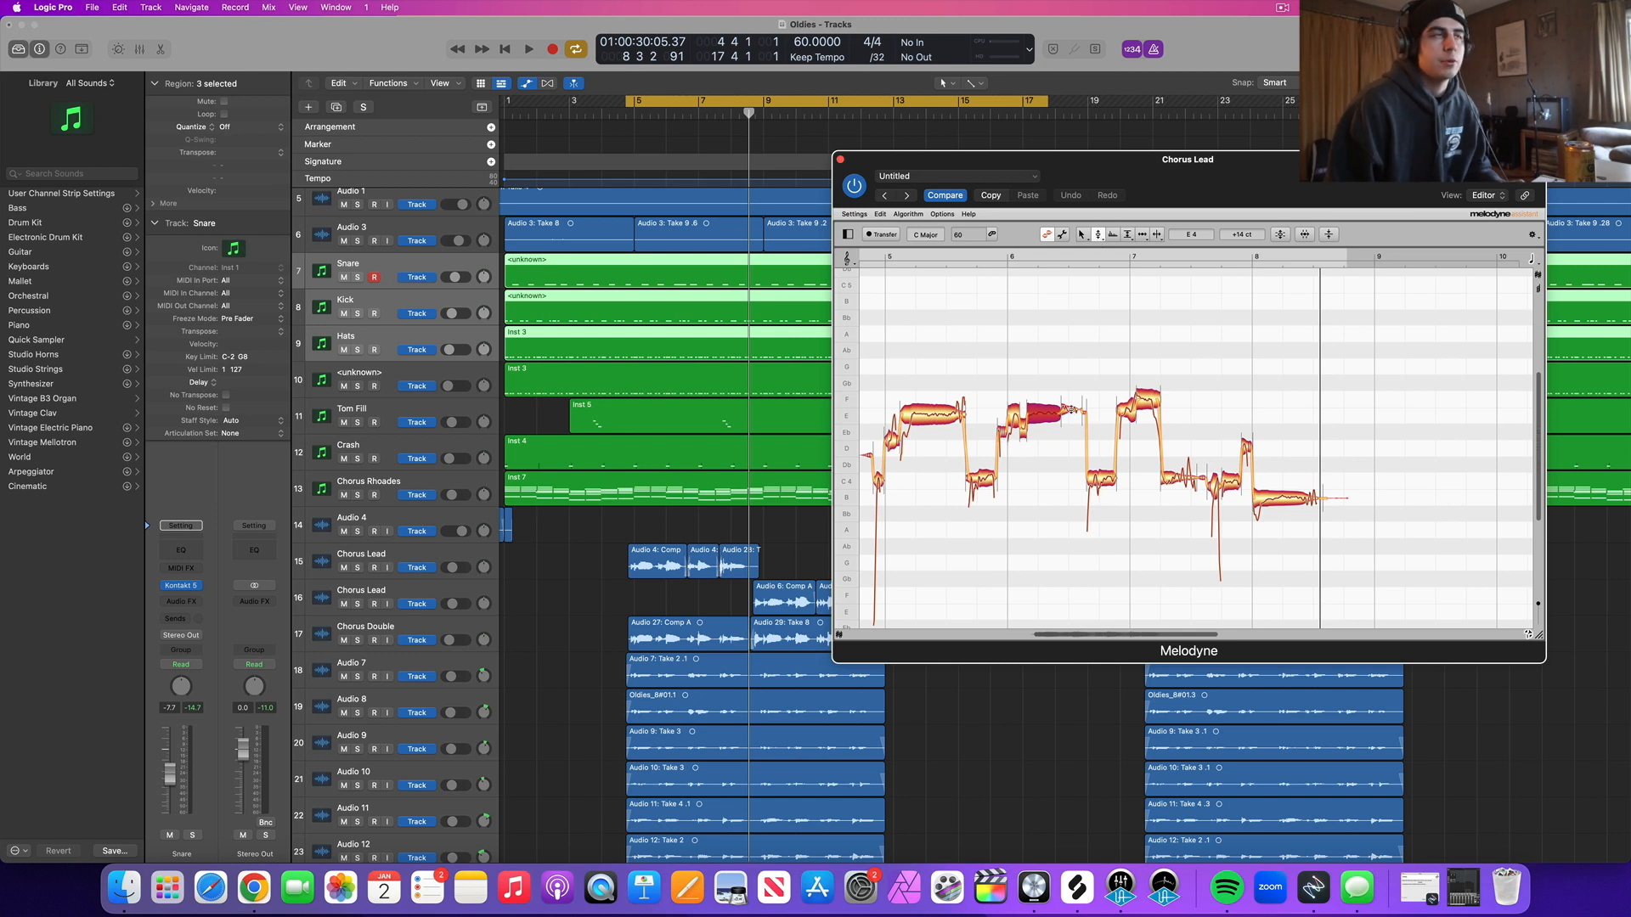
{"action": "left_click", "coordinate": [1071, 409]}
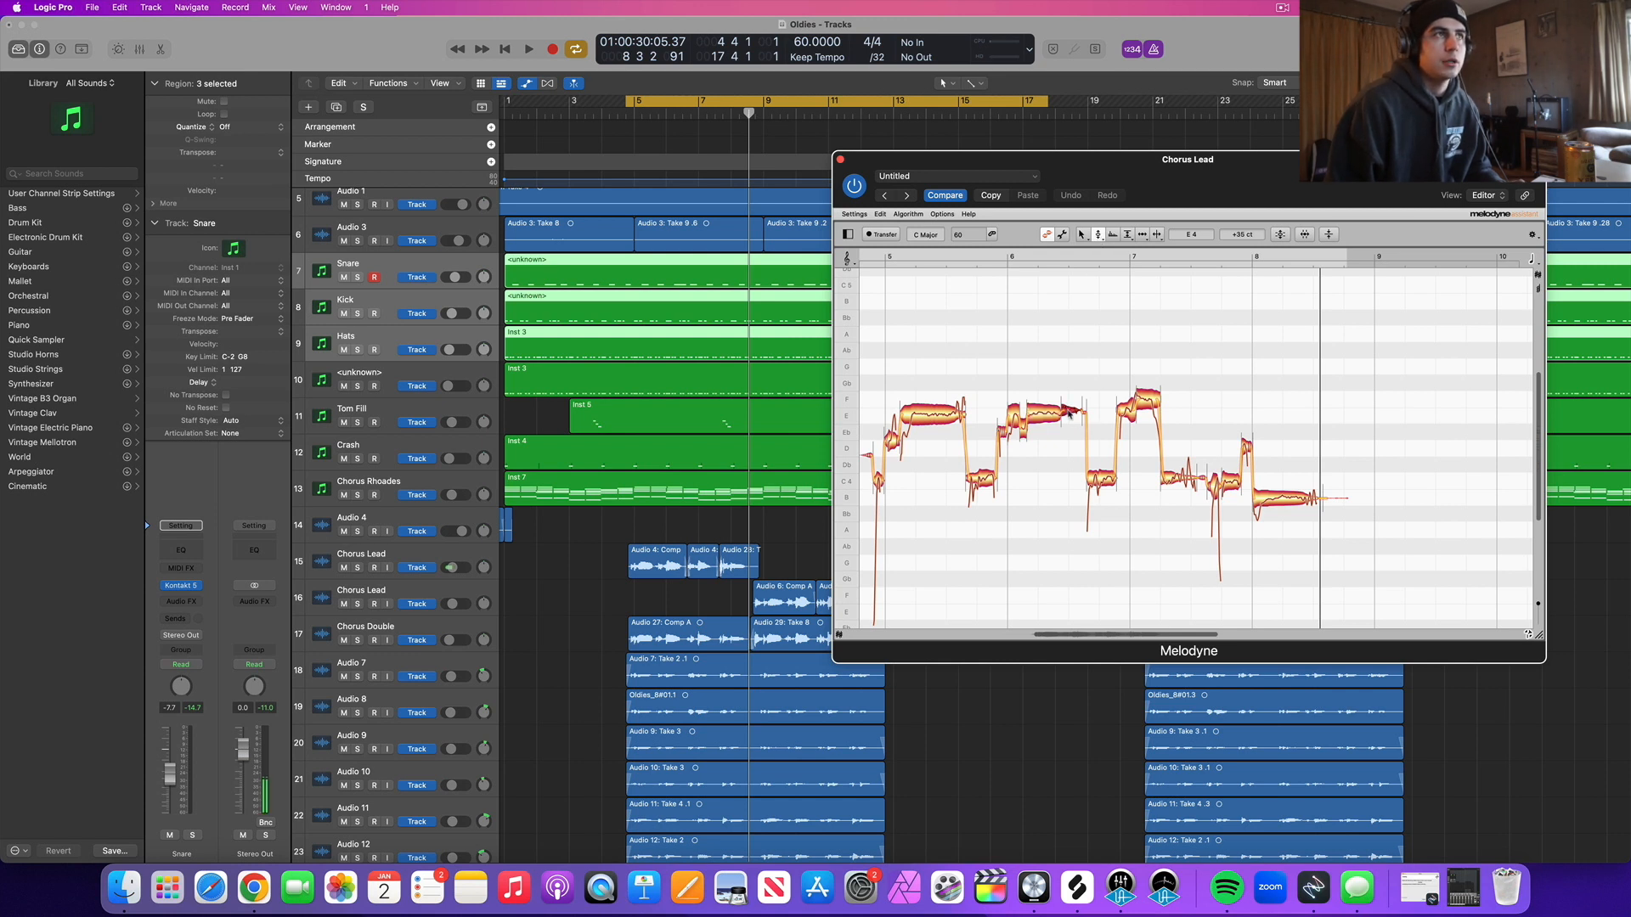
{"action": "left_click_drag", "start_coordinate": [1071, 418], "coordinate": [1074, 416]}
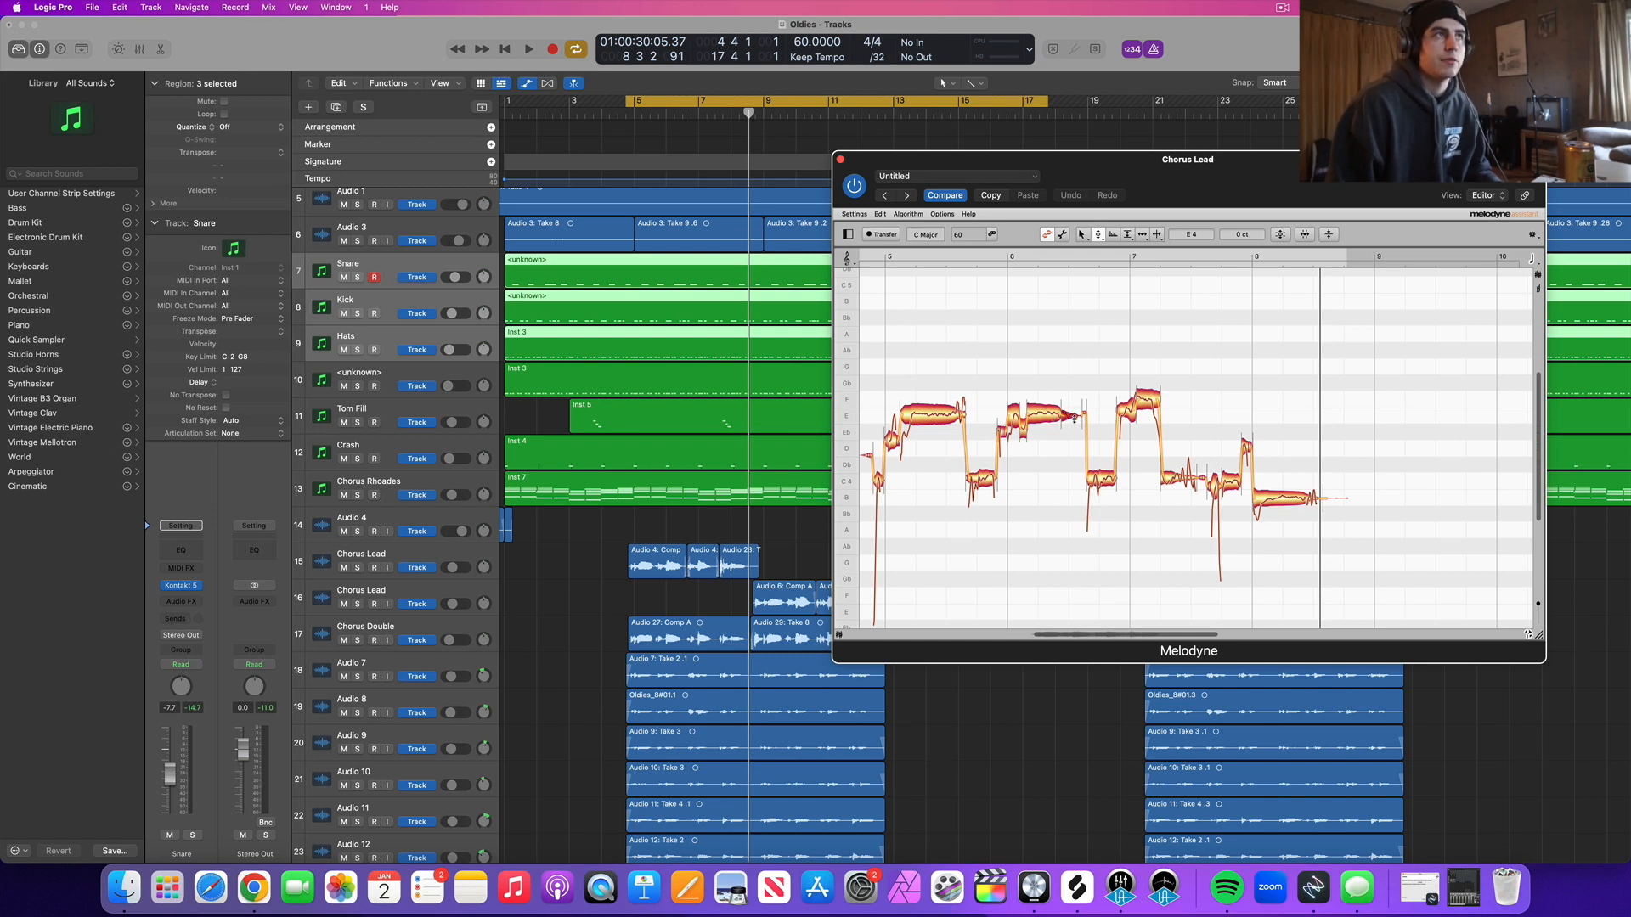
{"action": "key", "text": "space"}
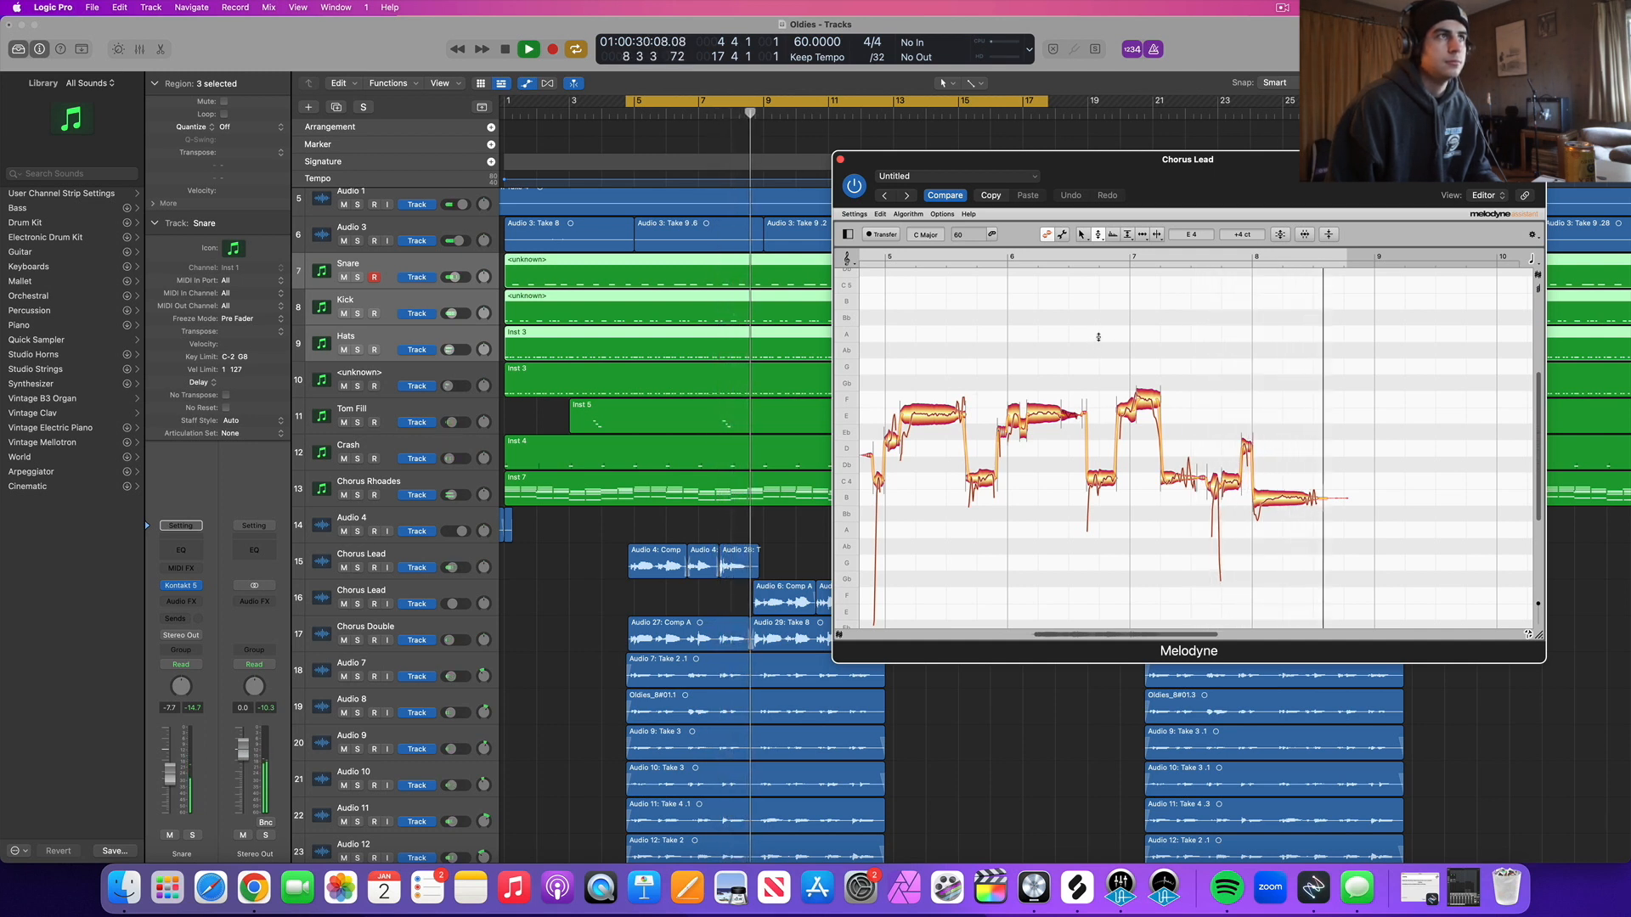
{"action": "key", "text": "space"}
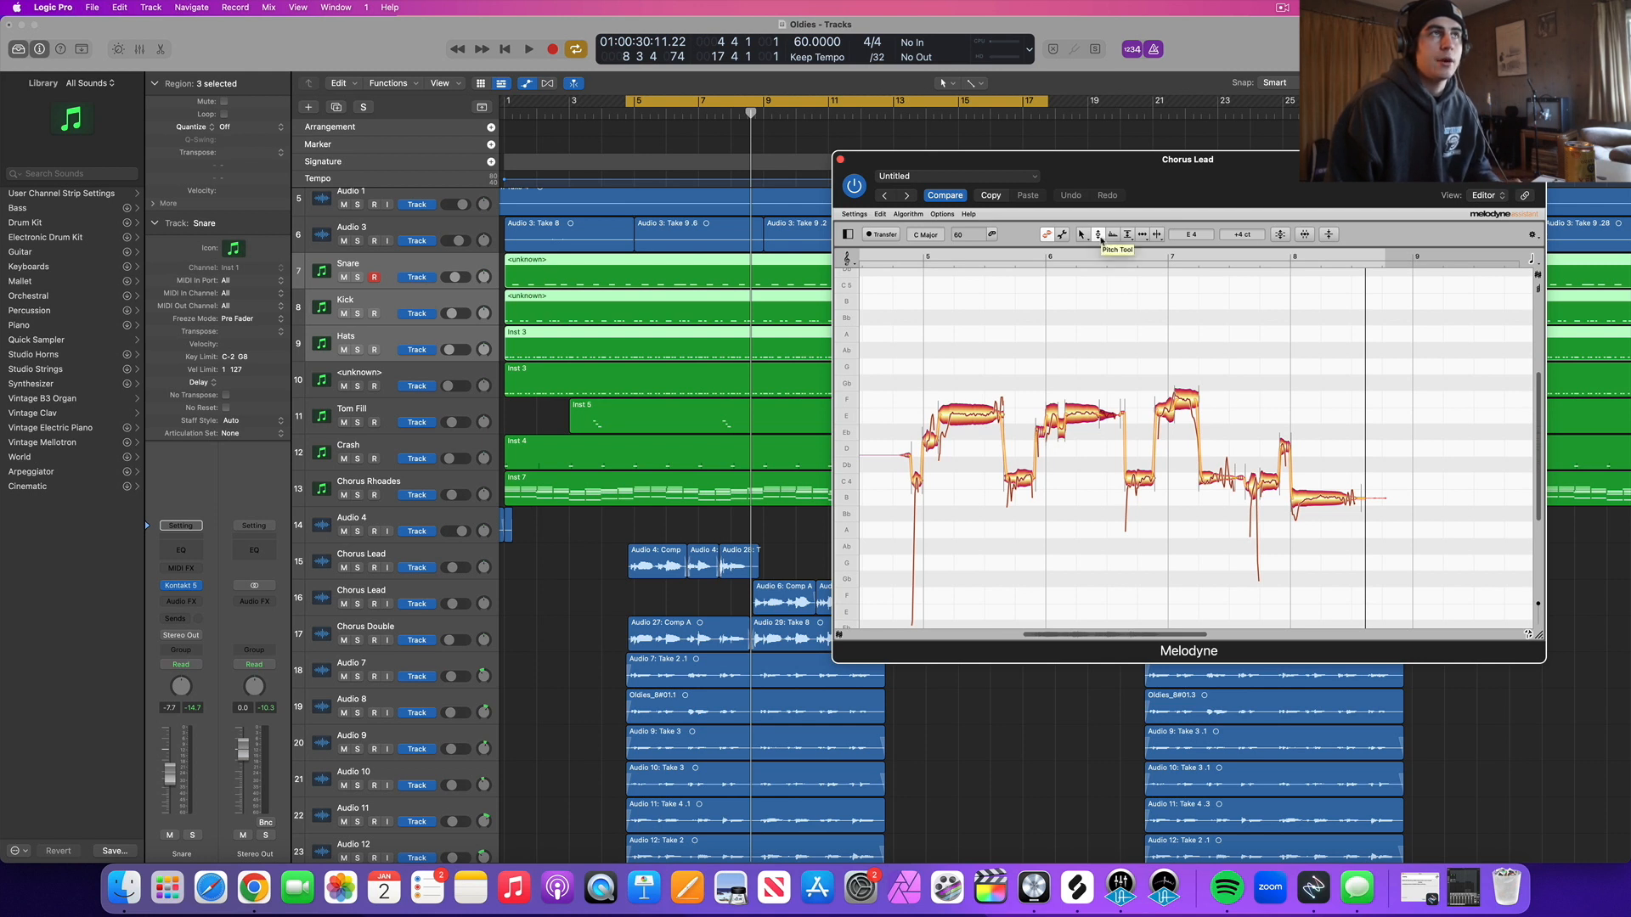
Step: Exaggerate the sustained E4 note's pitch modulation to about 205% and play it in the mix
{"action": "left_click_drag", "start_coordinate": [1099, 239], "coordinate": [1100, 249]}
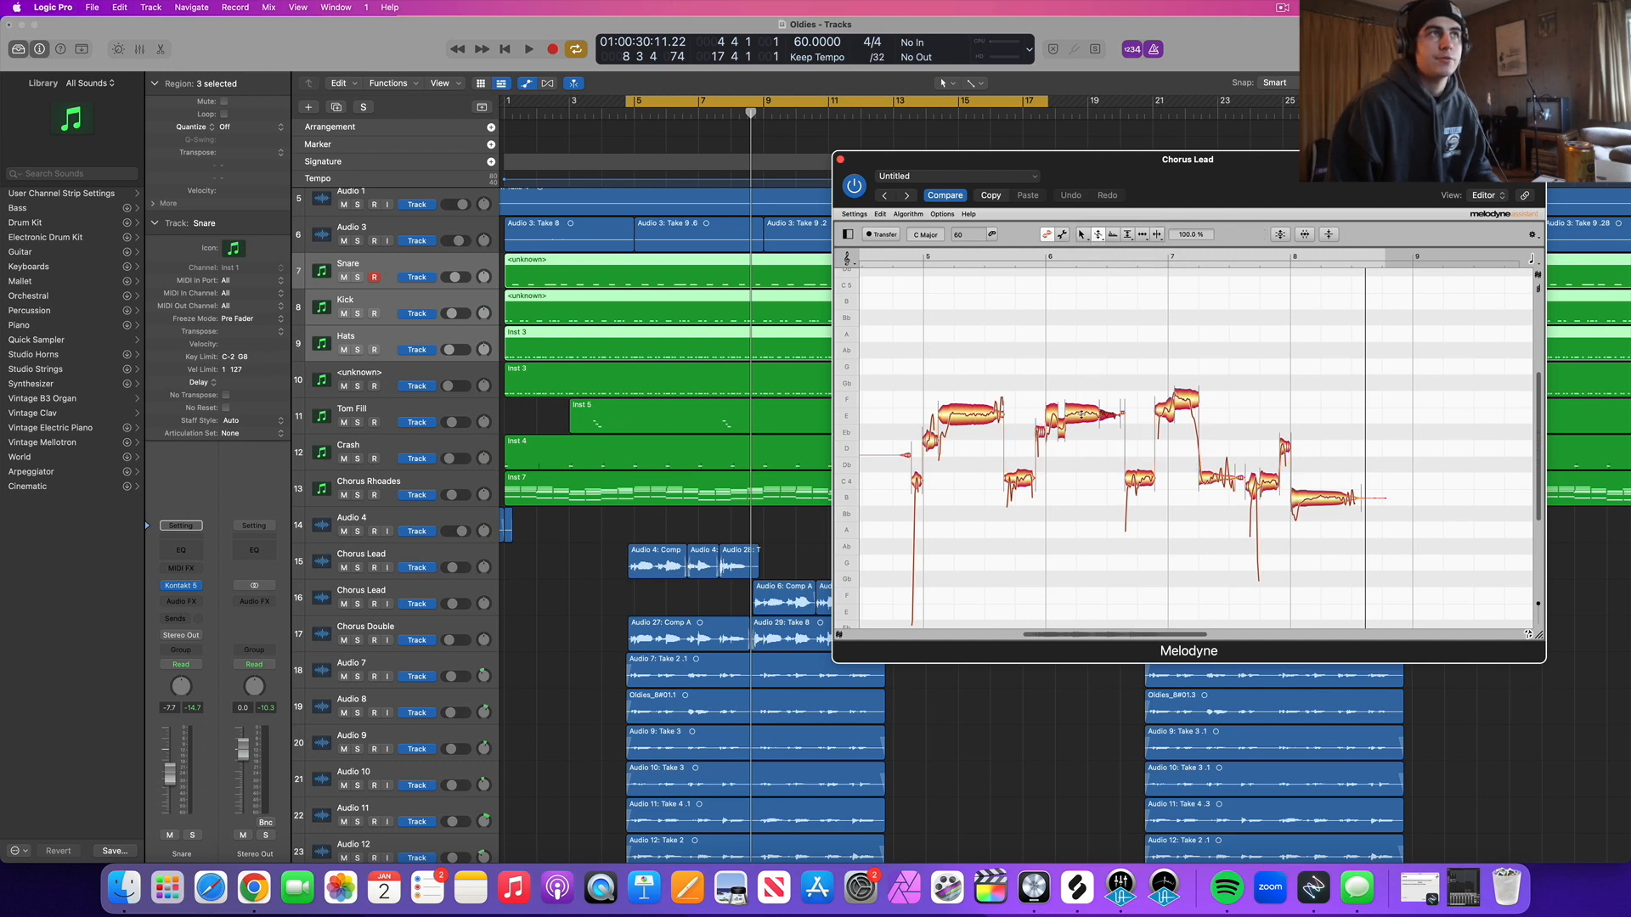
{"action": "left_click_drag", "start_coordinate": [1081, 415], "coordinate": [1082, 407]}
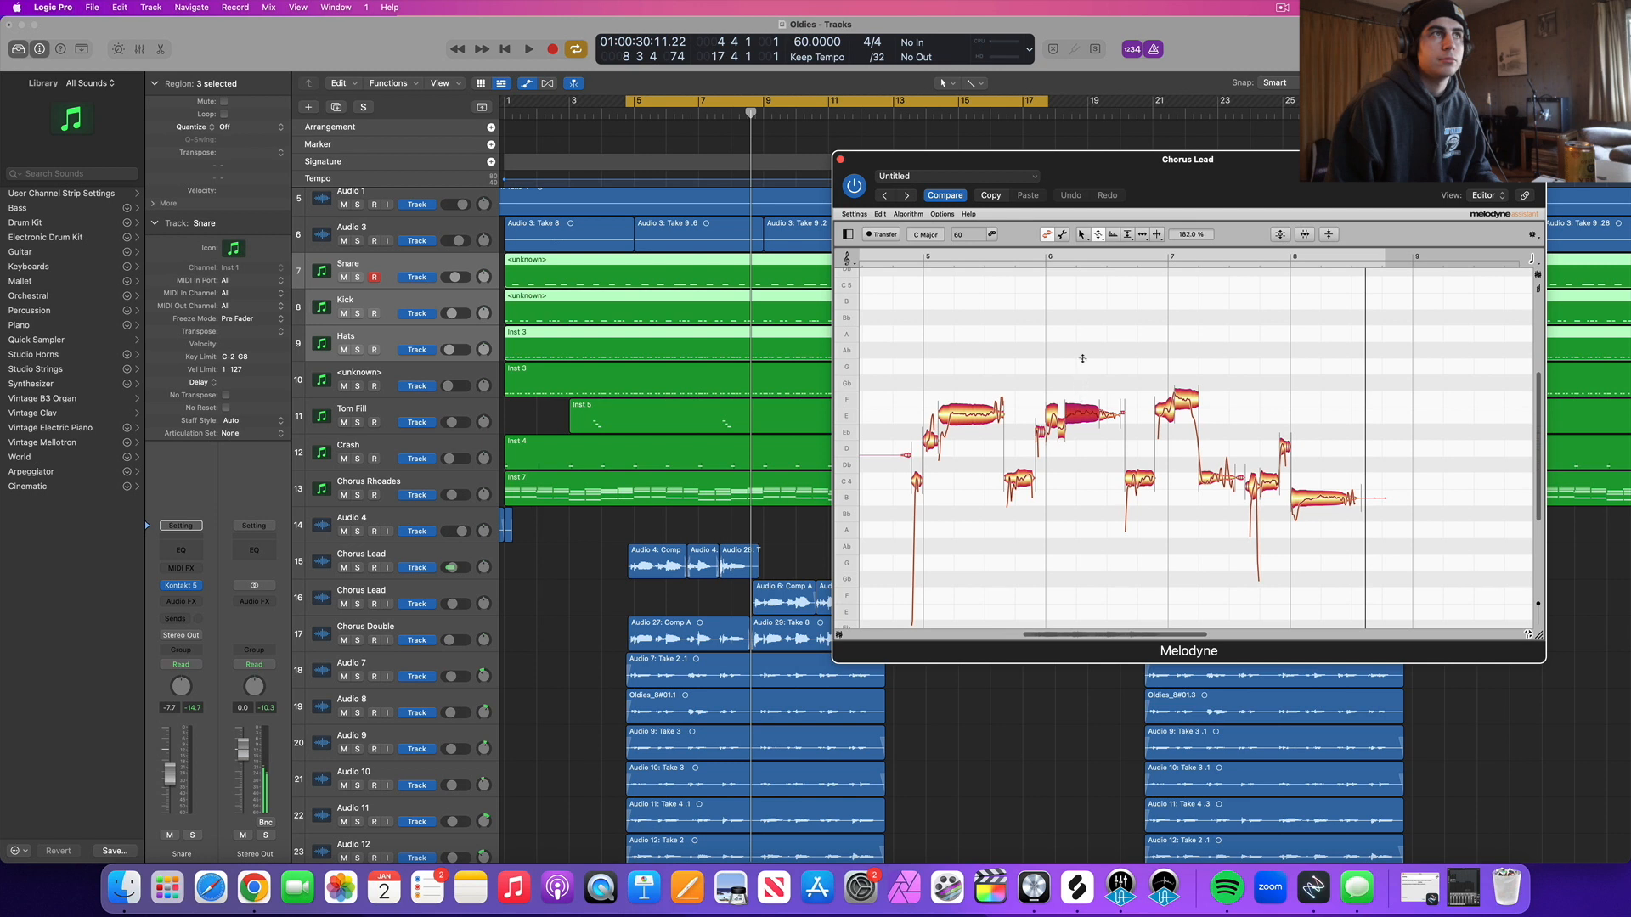
{"action": "left_click_drag", "start_coordinate": [1084, 343], "coordinate": [1080, 350]}
{"action": "key", "text": "space"}
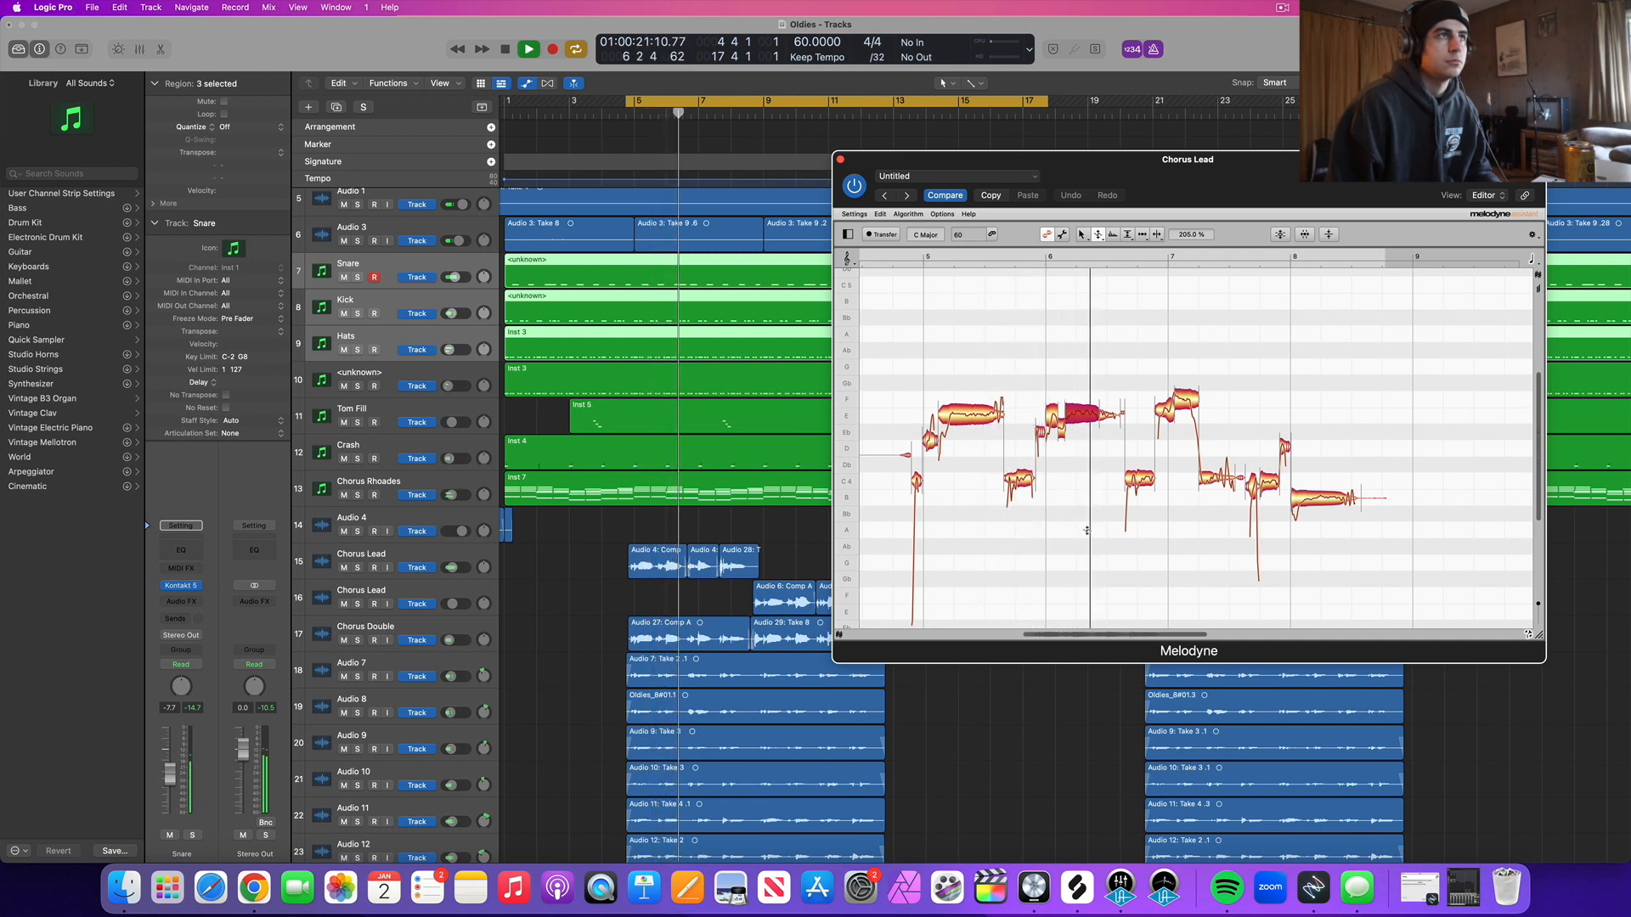
{"action": "key", "text": "space"}
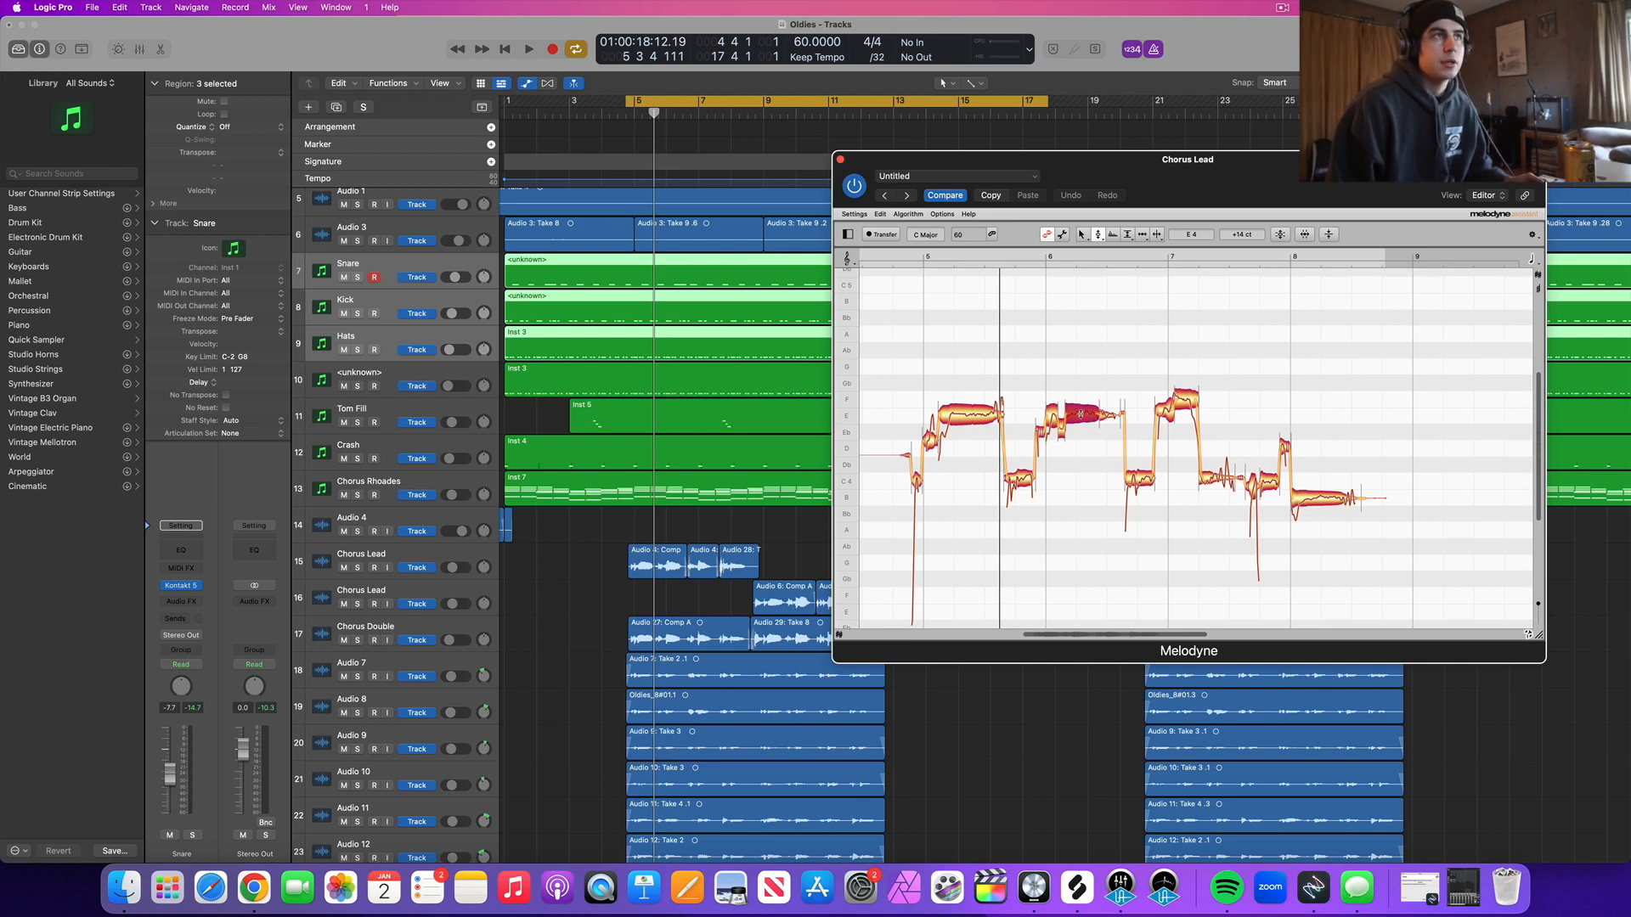
Step: Restore the original pitch modulation of the sustained E4 note after bar 6
{"action": "right_click", "coordinate": [1079, 415]}
{"action": "mouse_move", "coordinate": [1086, 344]}
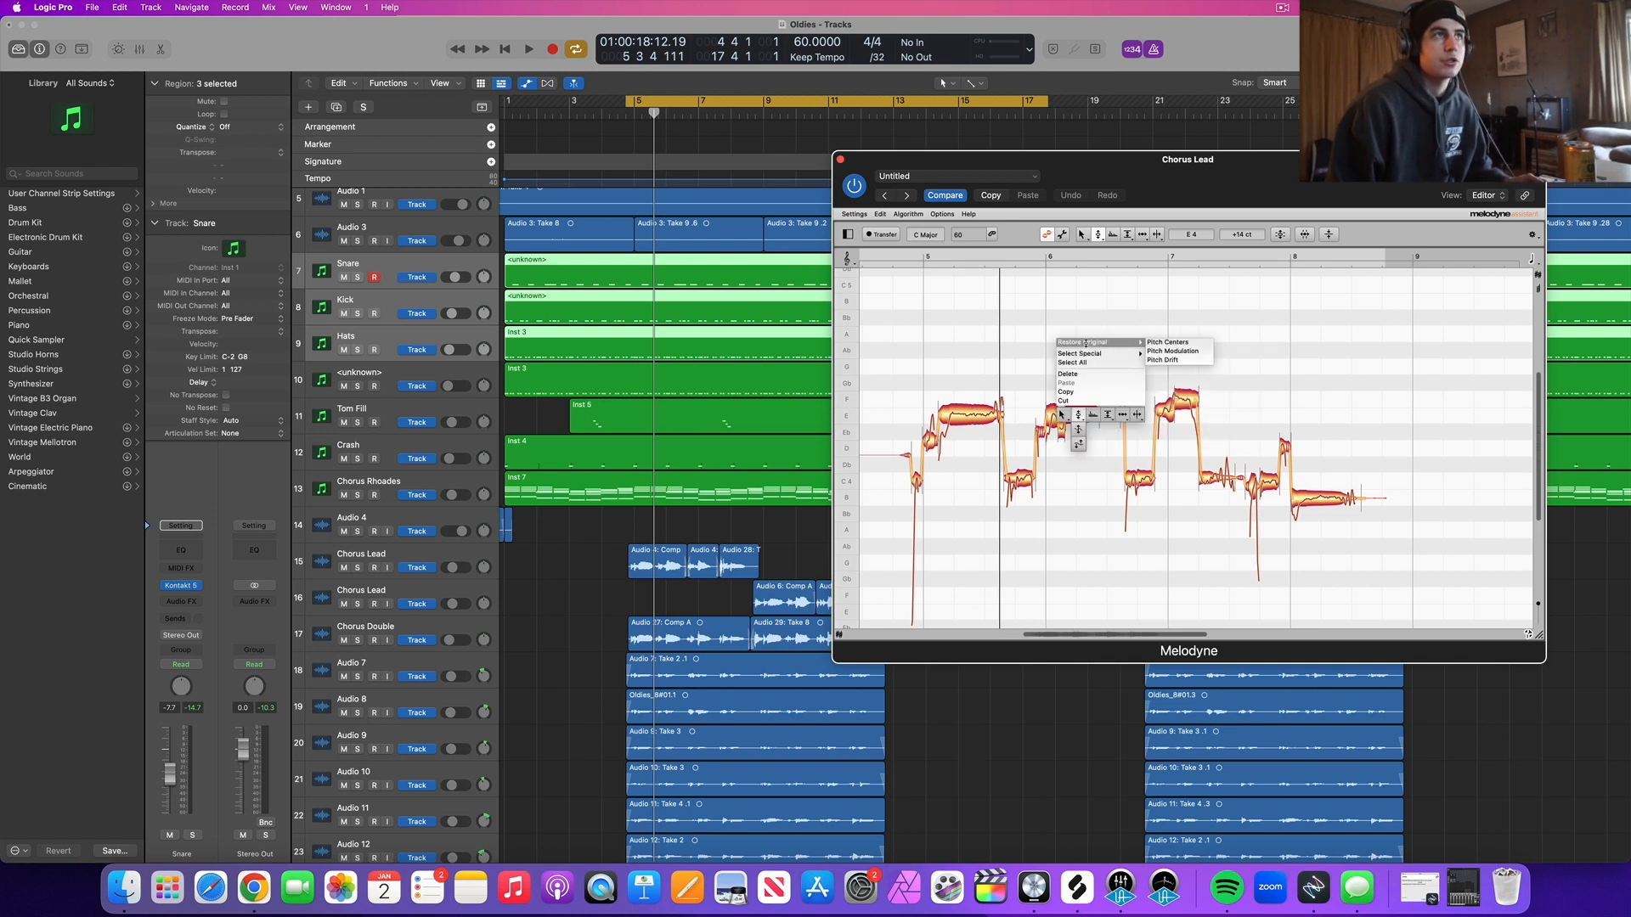
{"action": "left_click", "coordinate": [1186, 351]}
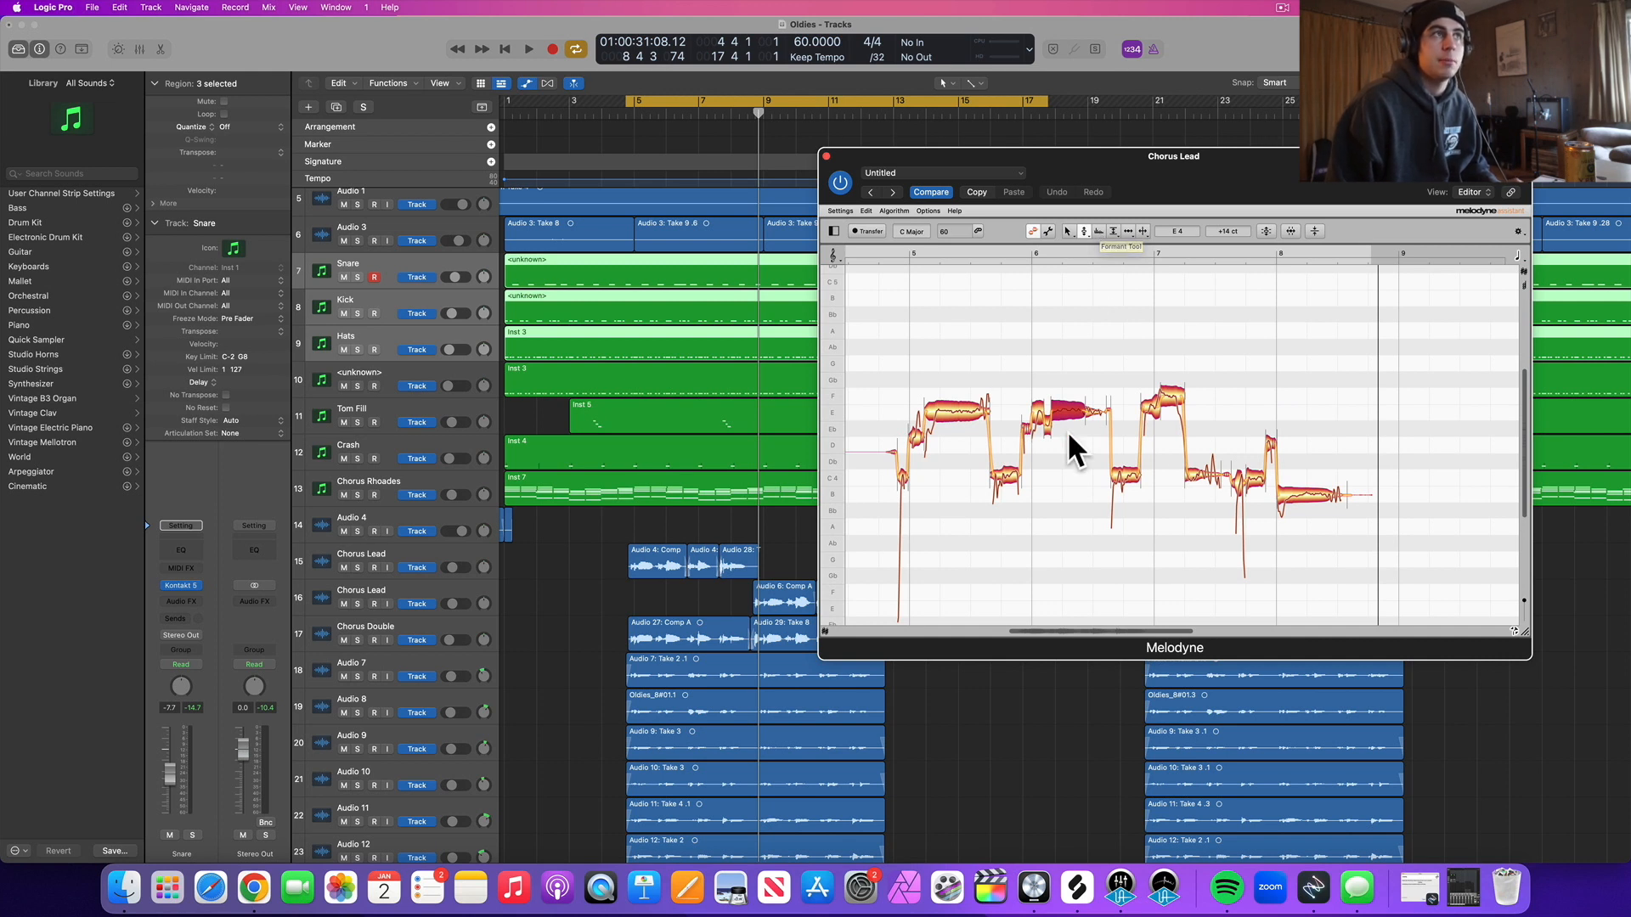
Step: Shift the formant of the tiny C4 fragment between bars 7 and 8 to -4 ct with the Formant Tool and audition it
{"action": "left_click", "coordinate": [1099, 232]}
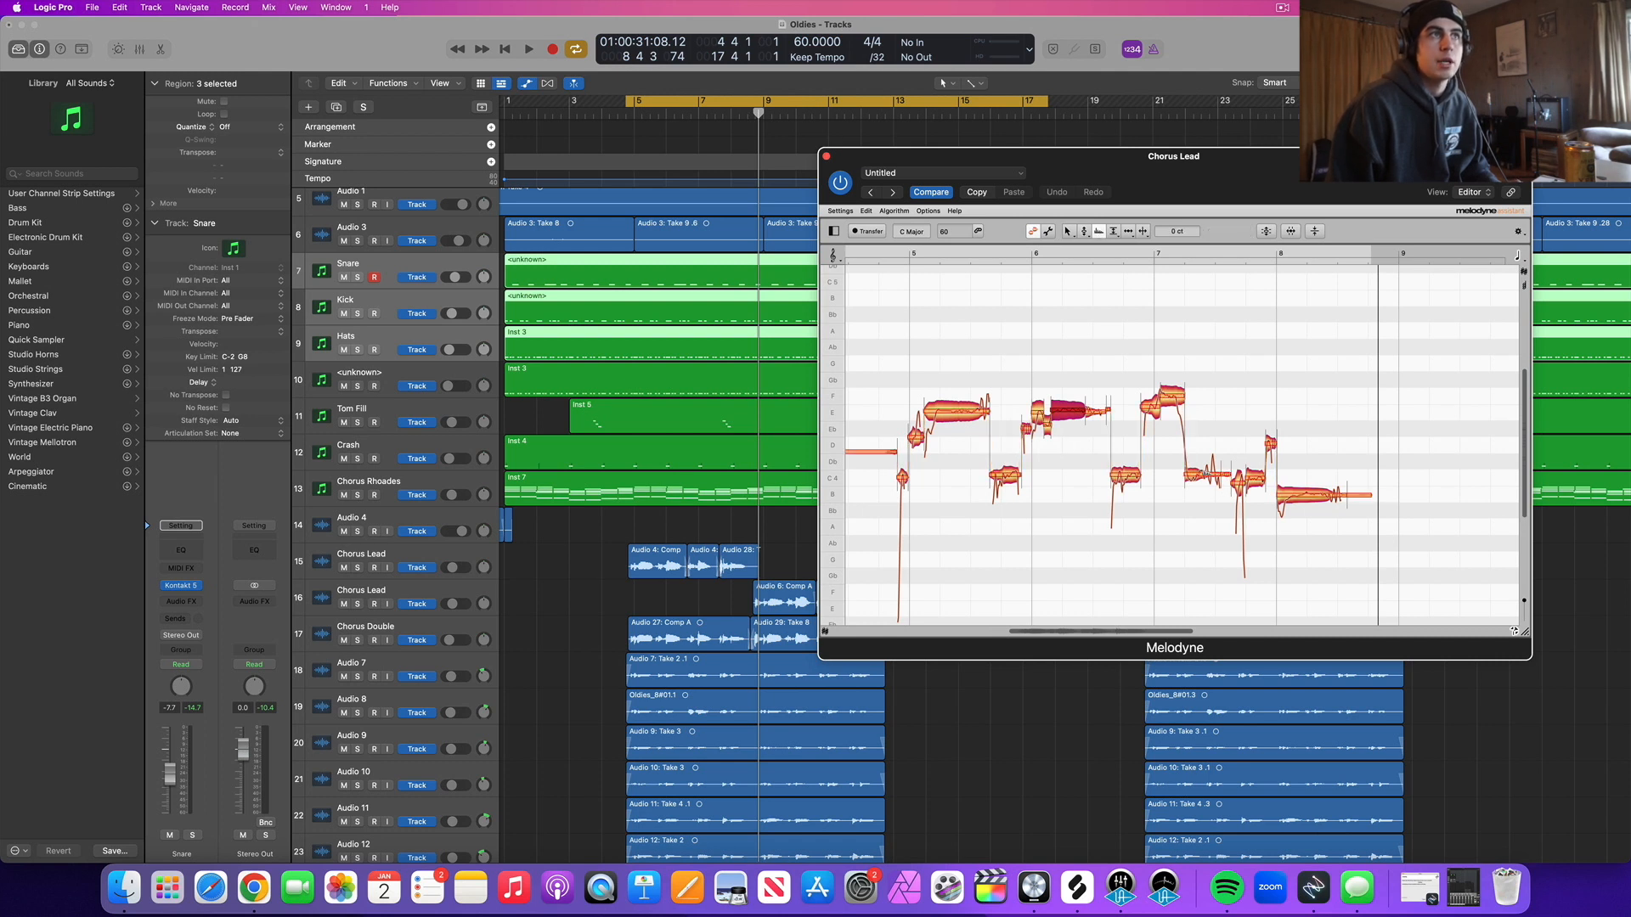
{"action": "mouse_move", "coordinate": [1237, 482]}
{"action": "left_mouse_down"}
{"action": "mouse_move", "coordinate": [1209, 474]}
{"action": "mouse_move", "coordinate": [1226, 475]}
{"action": "left_mouse_up"}
{"action": "key", "text": "space"}
{"action": "key", "text": "space"}
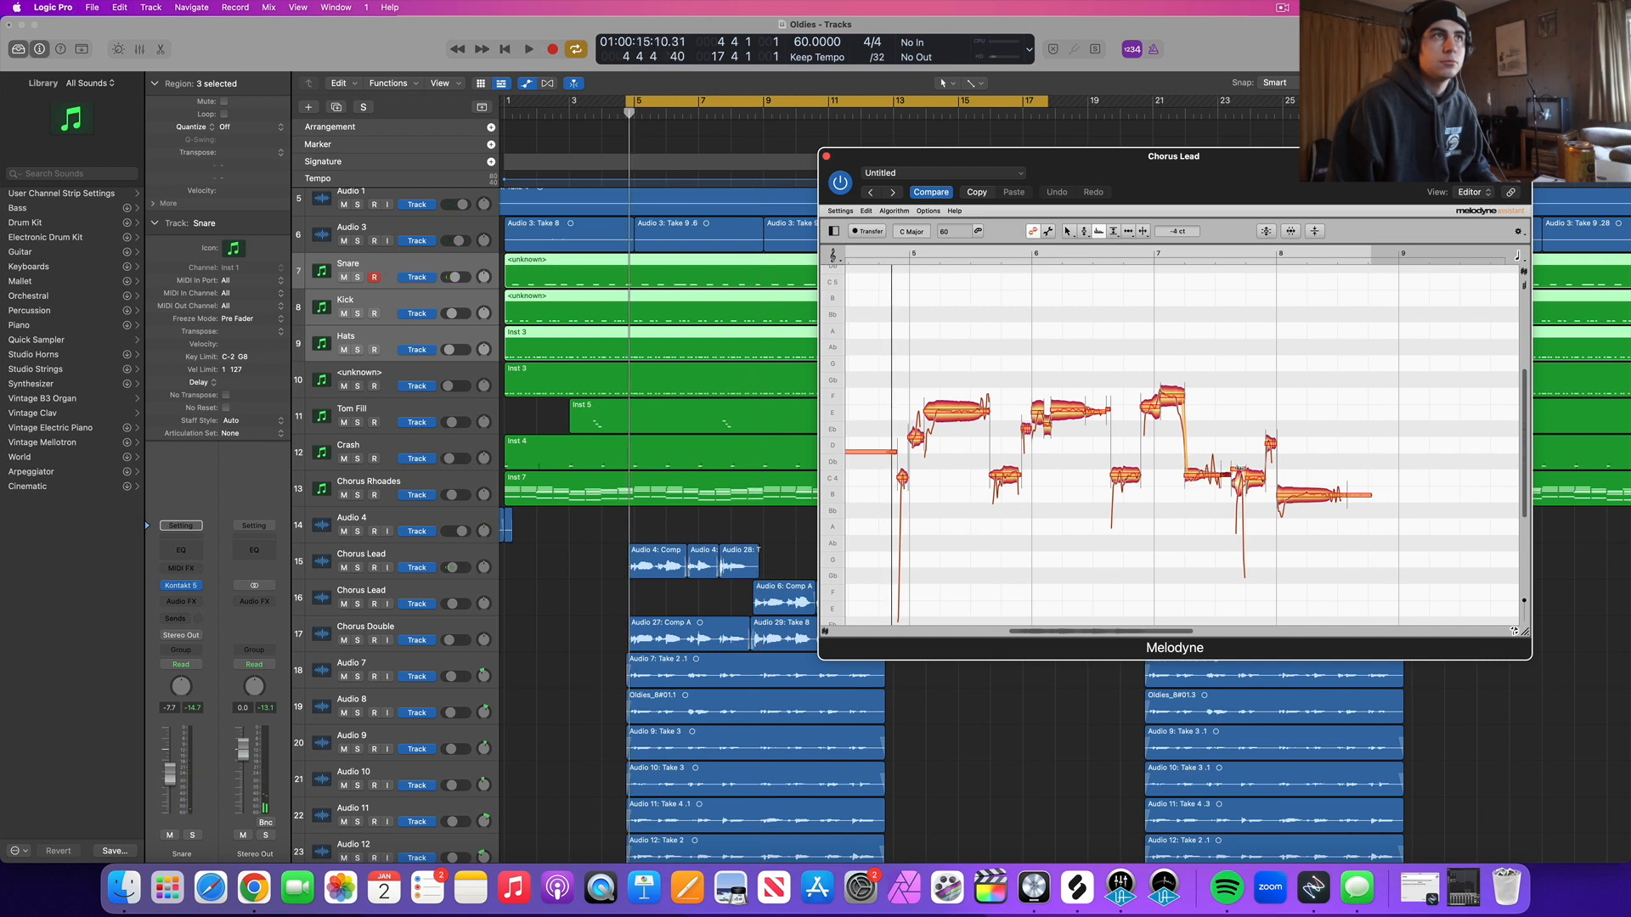
Step: Raise the formant of the short C4 note before bar 8 to +125 ct and the adjoining D4 note to about +57 ct, auditioning both
{"action": "left_click_drag", "start_coordinate": [1255, 478], "coordinate": [1257, 469]}
{"action": "left_click_drag", "start_coordinate": [1239, 469], "coordinate": [1239, 465]}
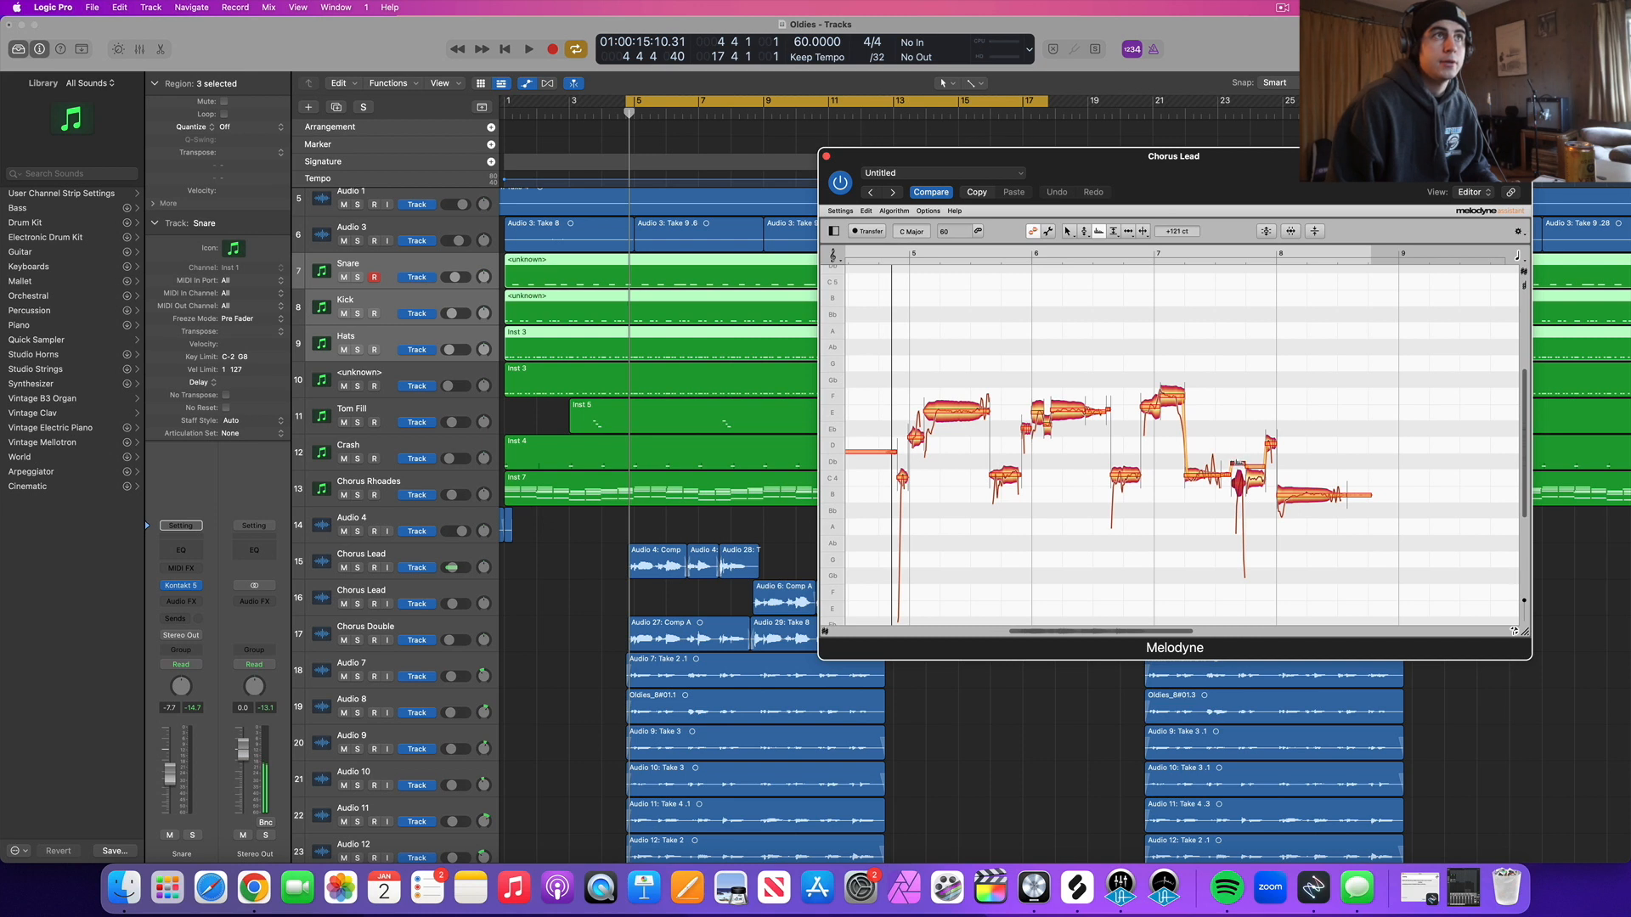
{"action": "key", "text": "space"}
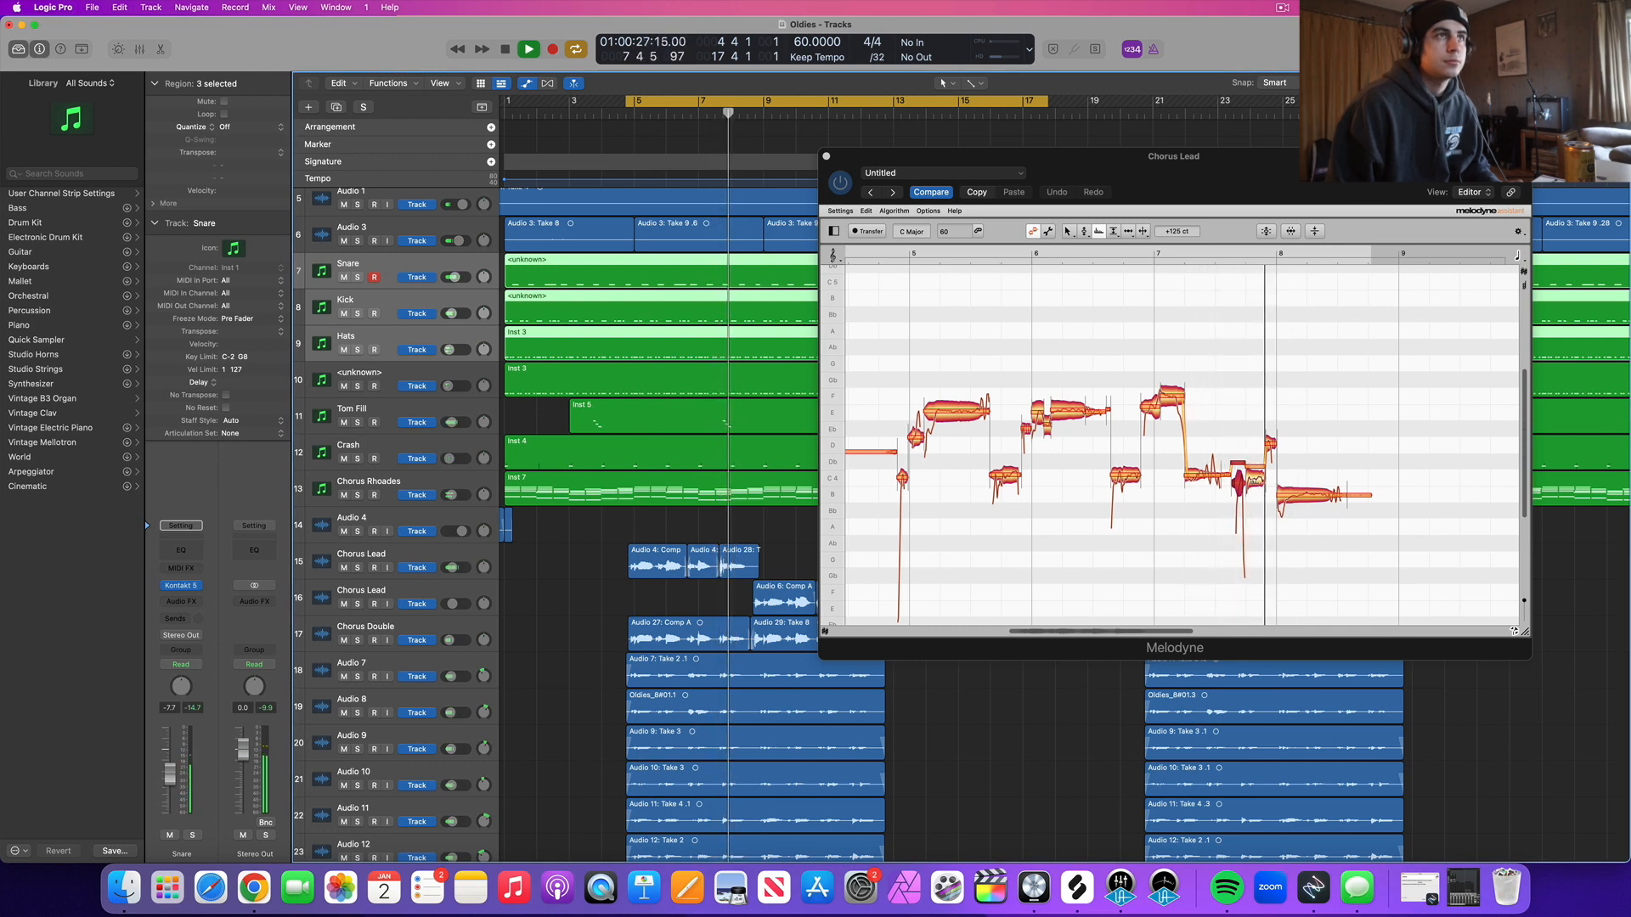
{"action": "key", "text": "space"}
{"action": "left_click", "coordinate": [1271, 443]}
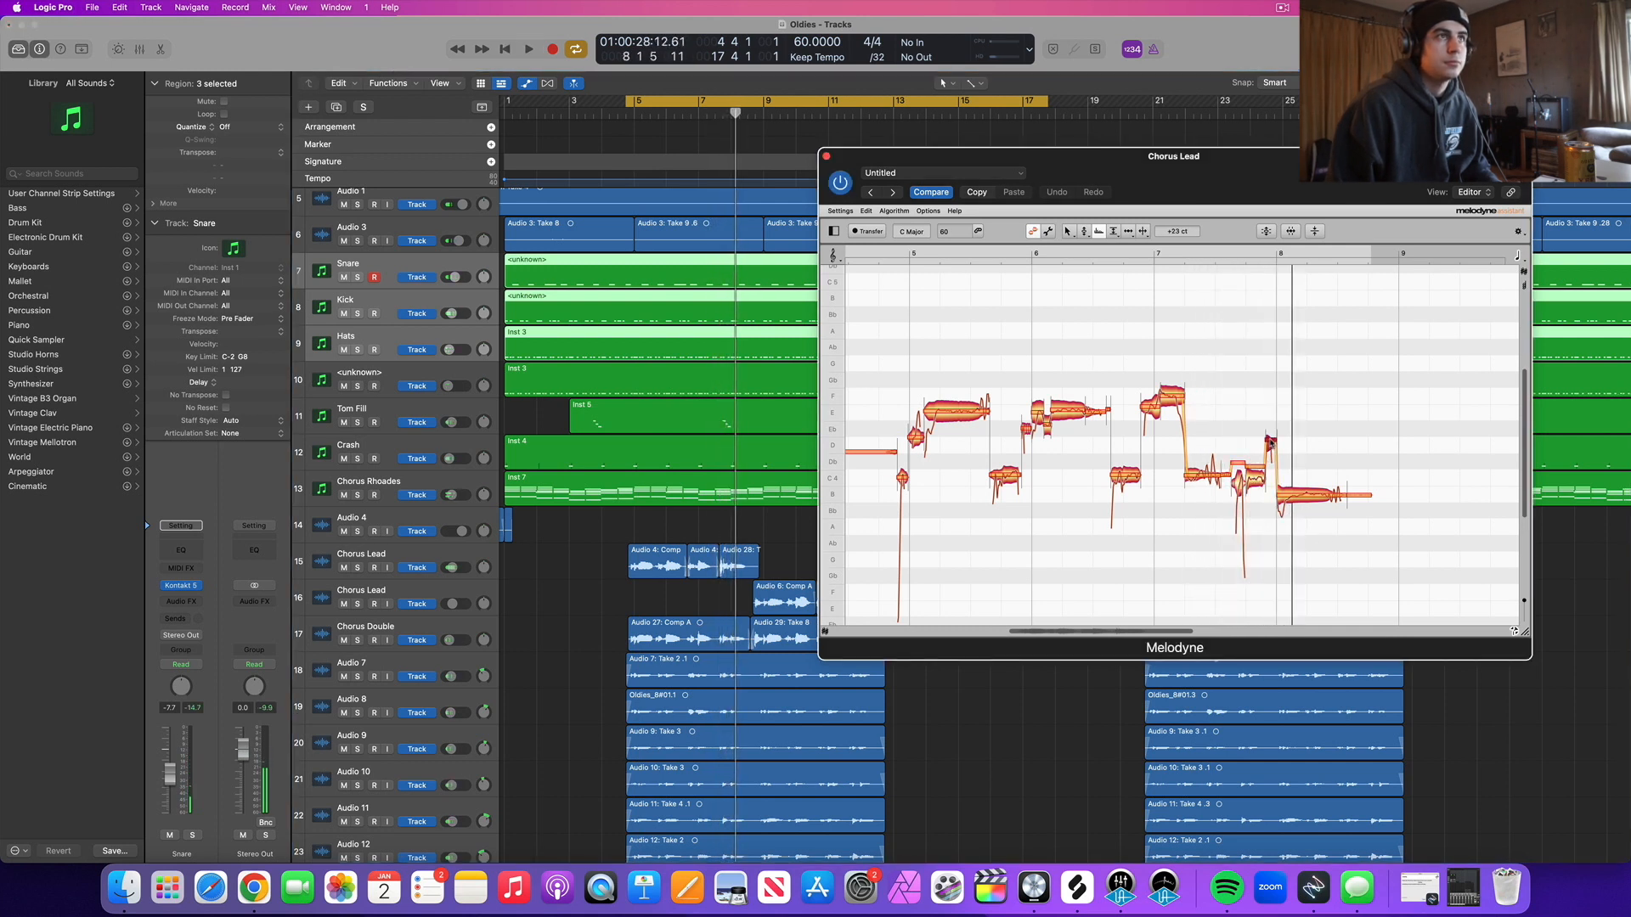
{"action": "key", "text": "space"}
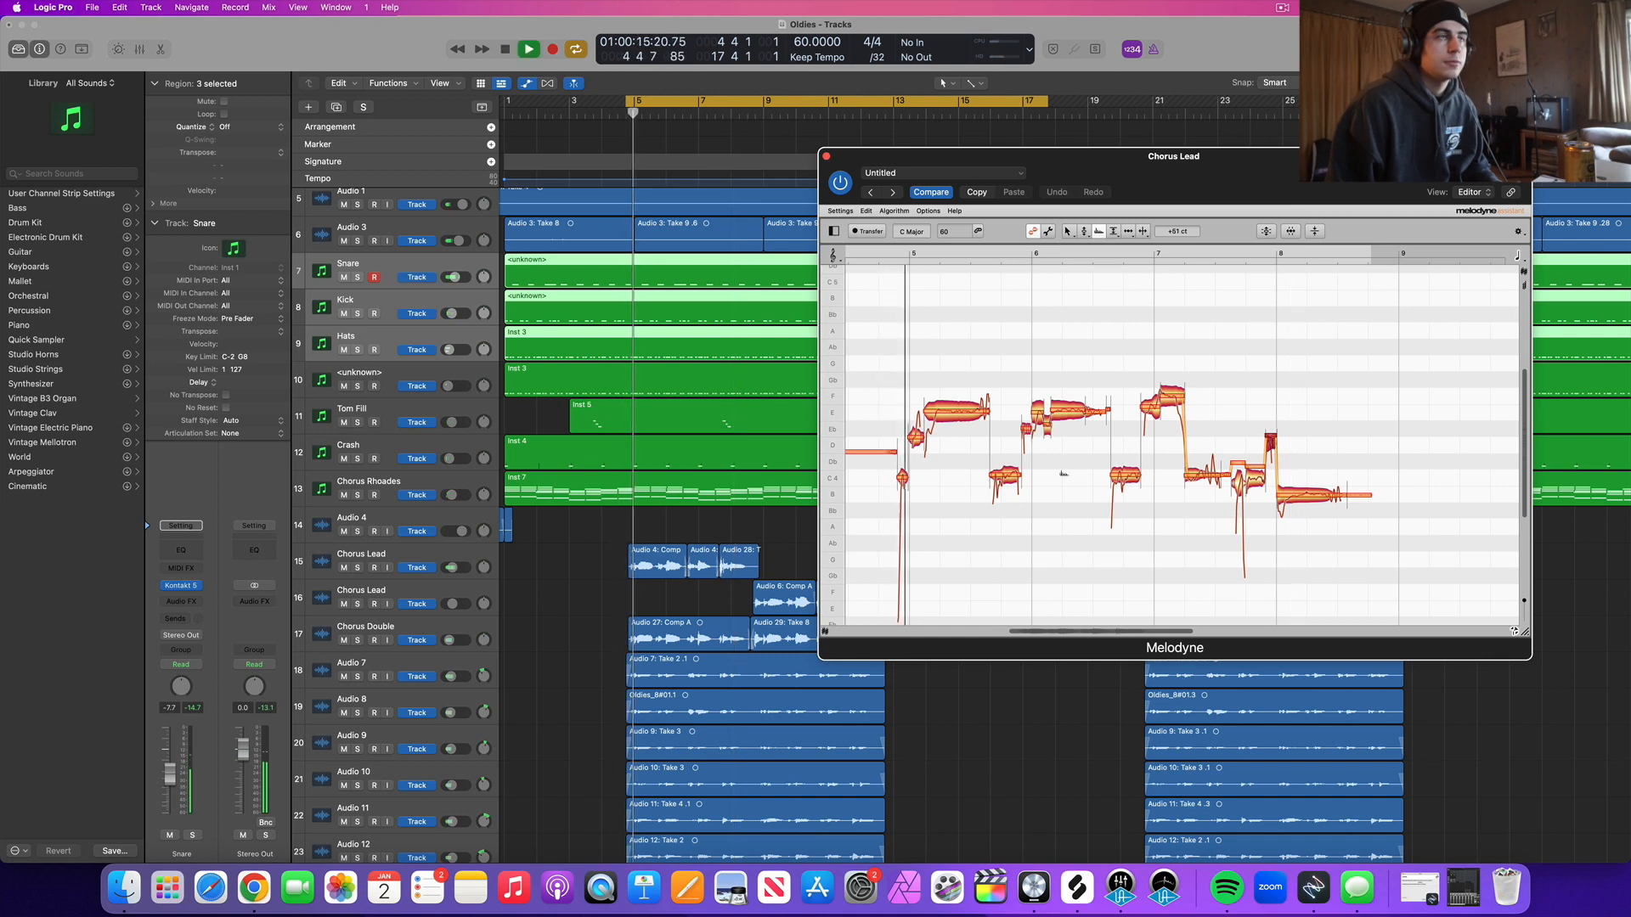
Step: Start the playback loop at bar 7, set the formant of the short D4 note before bar 8 to +47 ct and audition it
{"action": "left_click", "coordinate": [715, 138]}
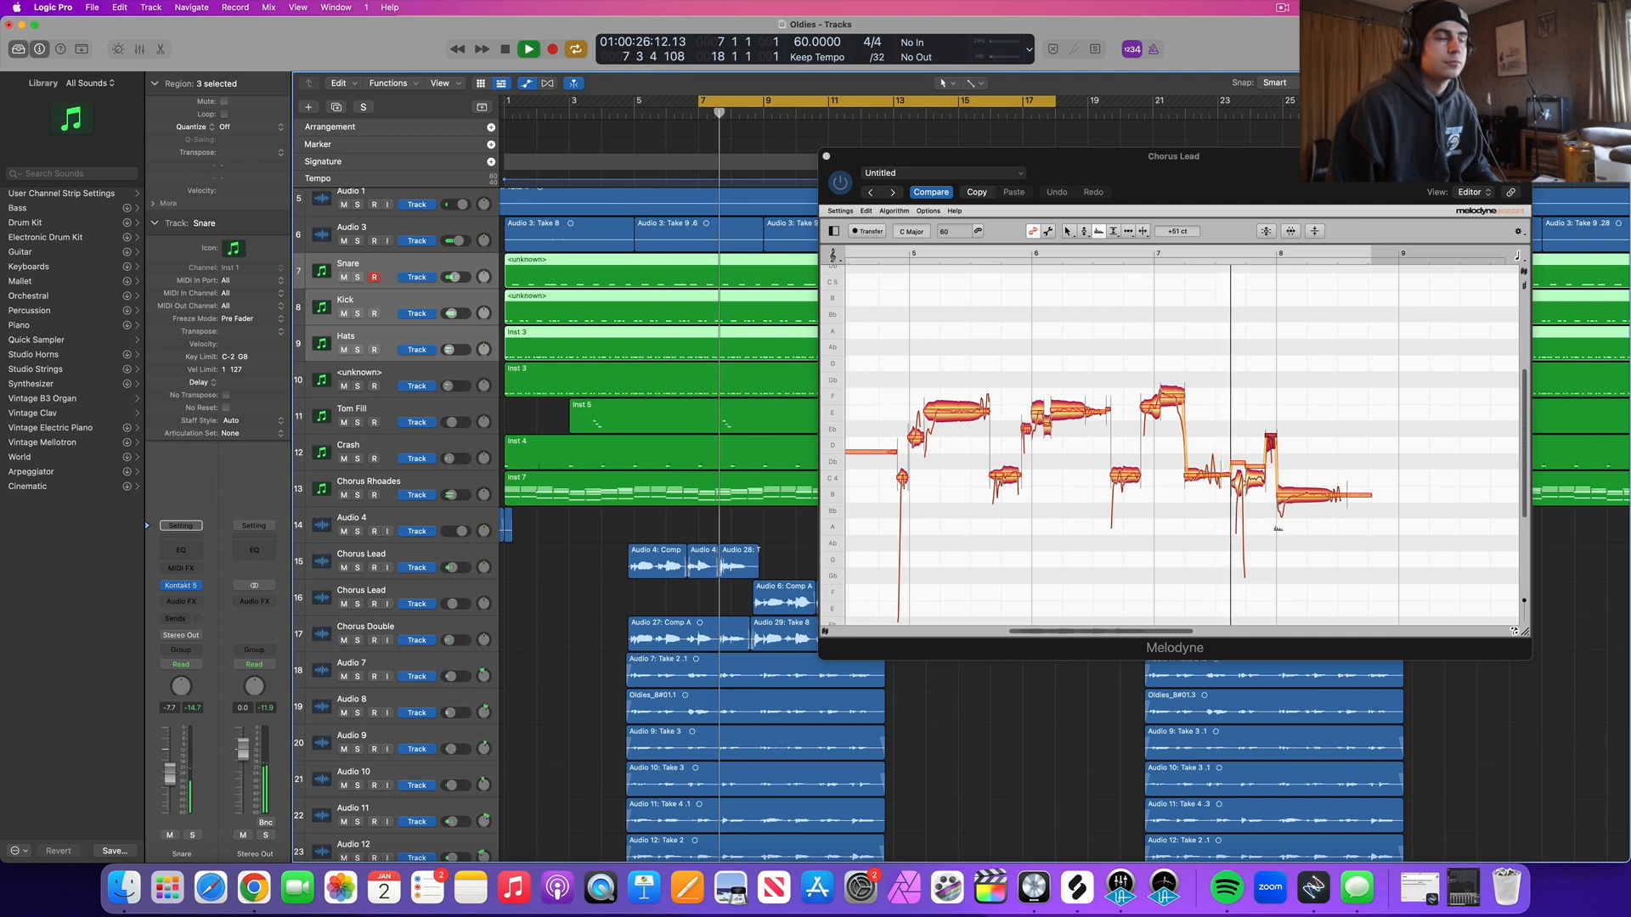
{"action": "left_click_drag", "start_coordinate": [1239, 479], "coordinate": [1272, 439]}
{"action": "key", "text": "space"}
{"action": "key", "text": "space"}
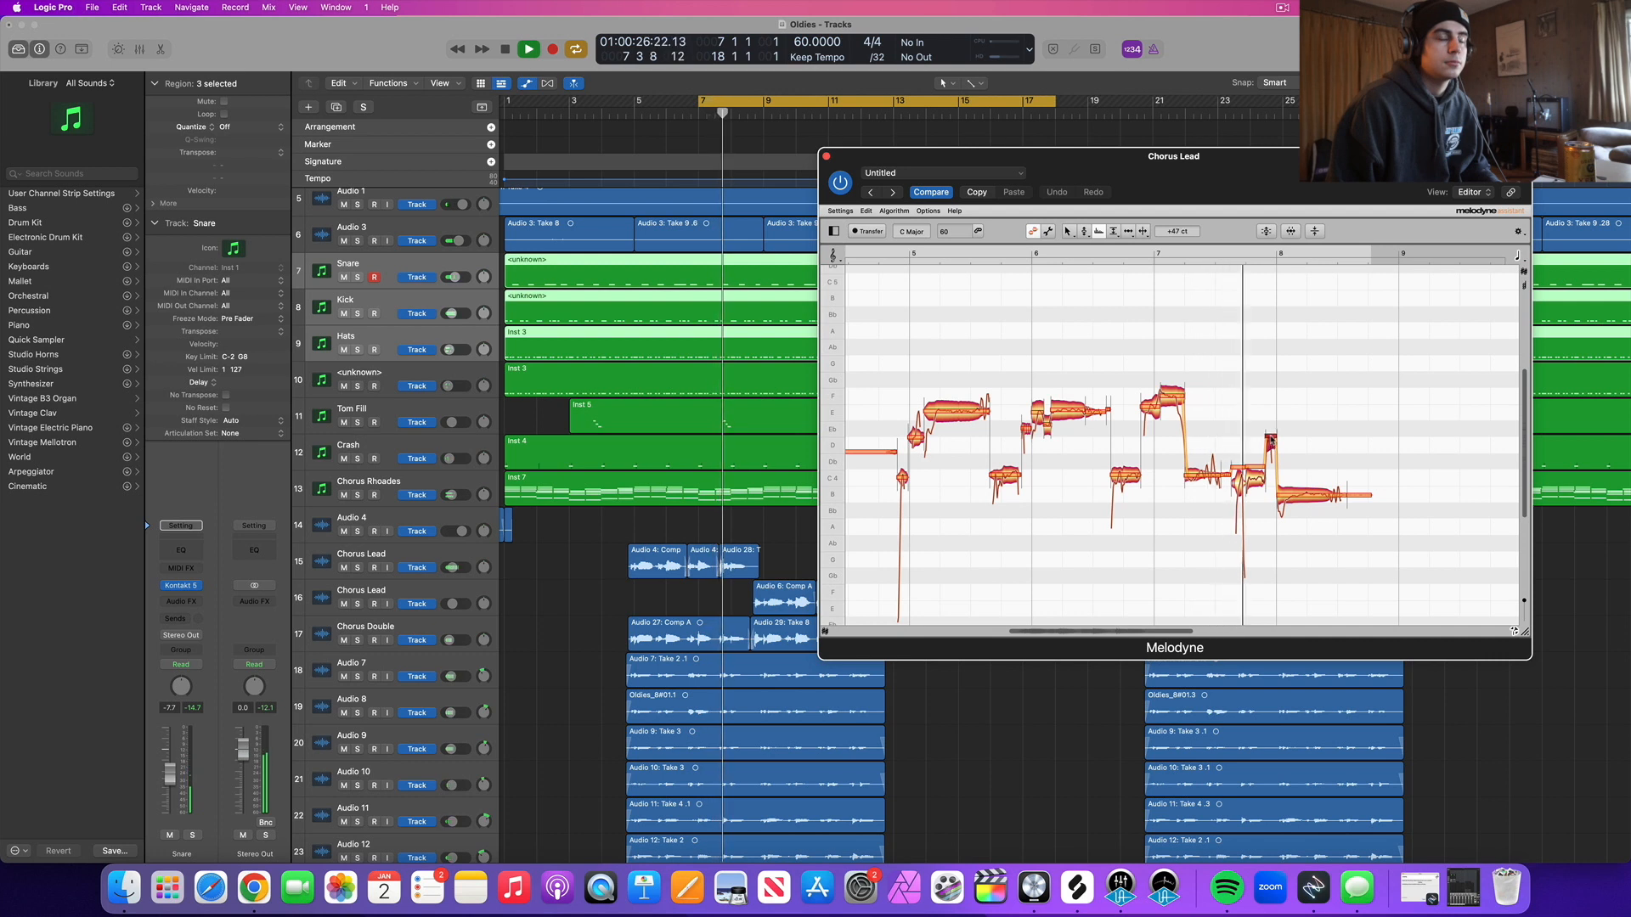
{"action": "key", "text": "space"}
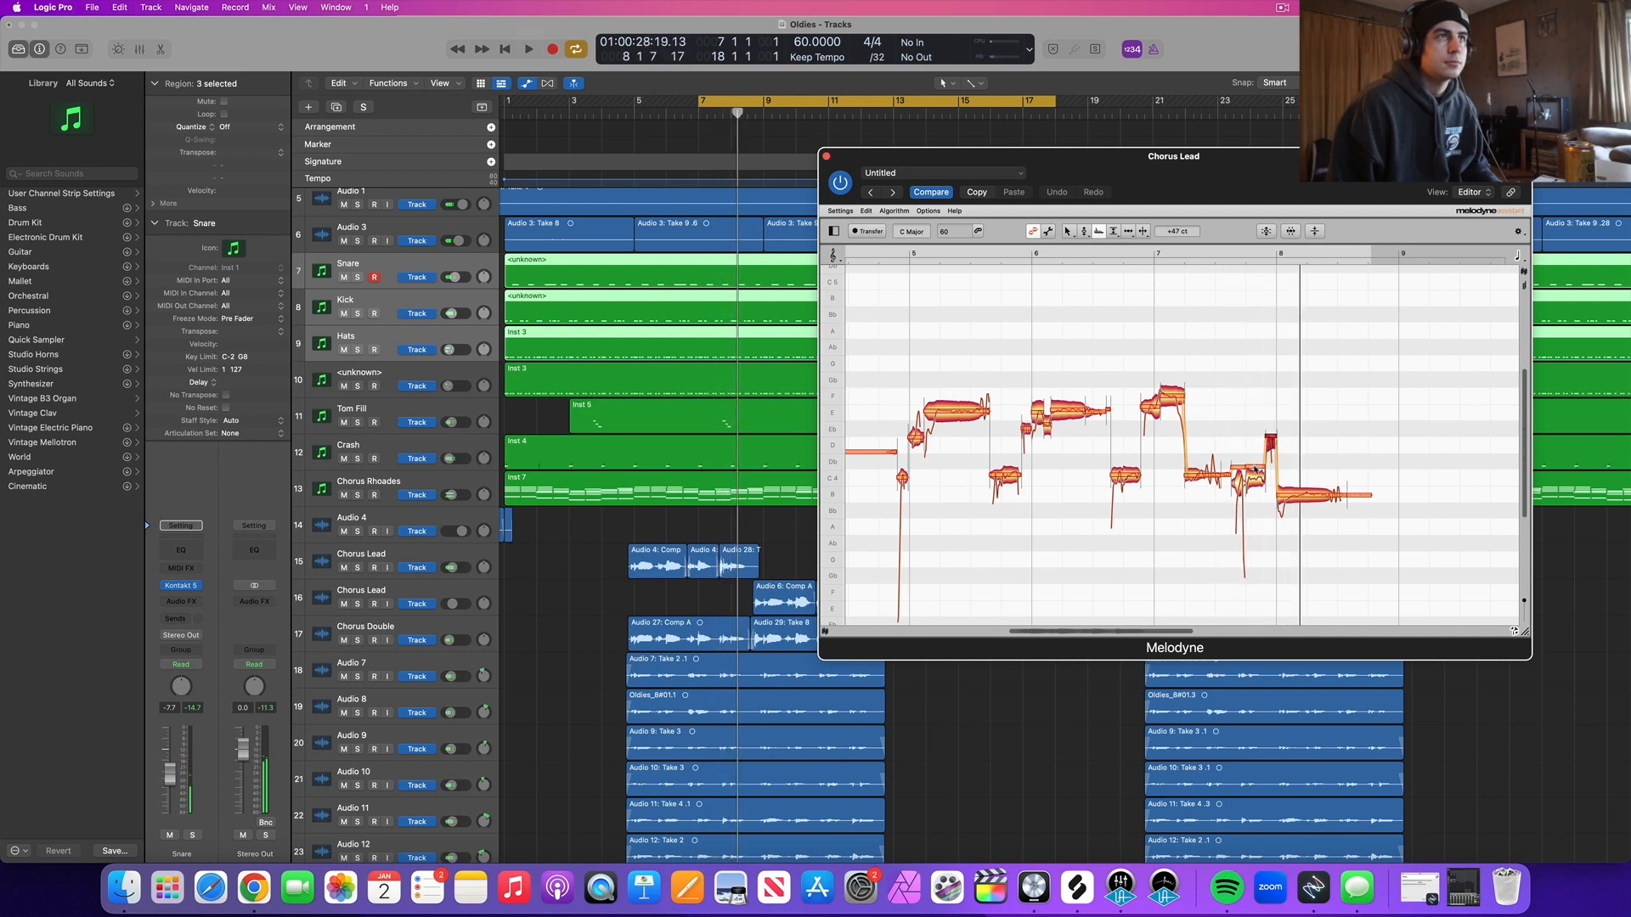
Step: Set the formant of the short C4 note before bar 8 to about +105 ct and audition it
{"action": "left_click", "coordinate": [1257, 467]}
{"action": "key", "text": "space"}
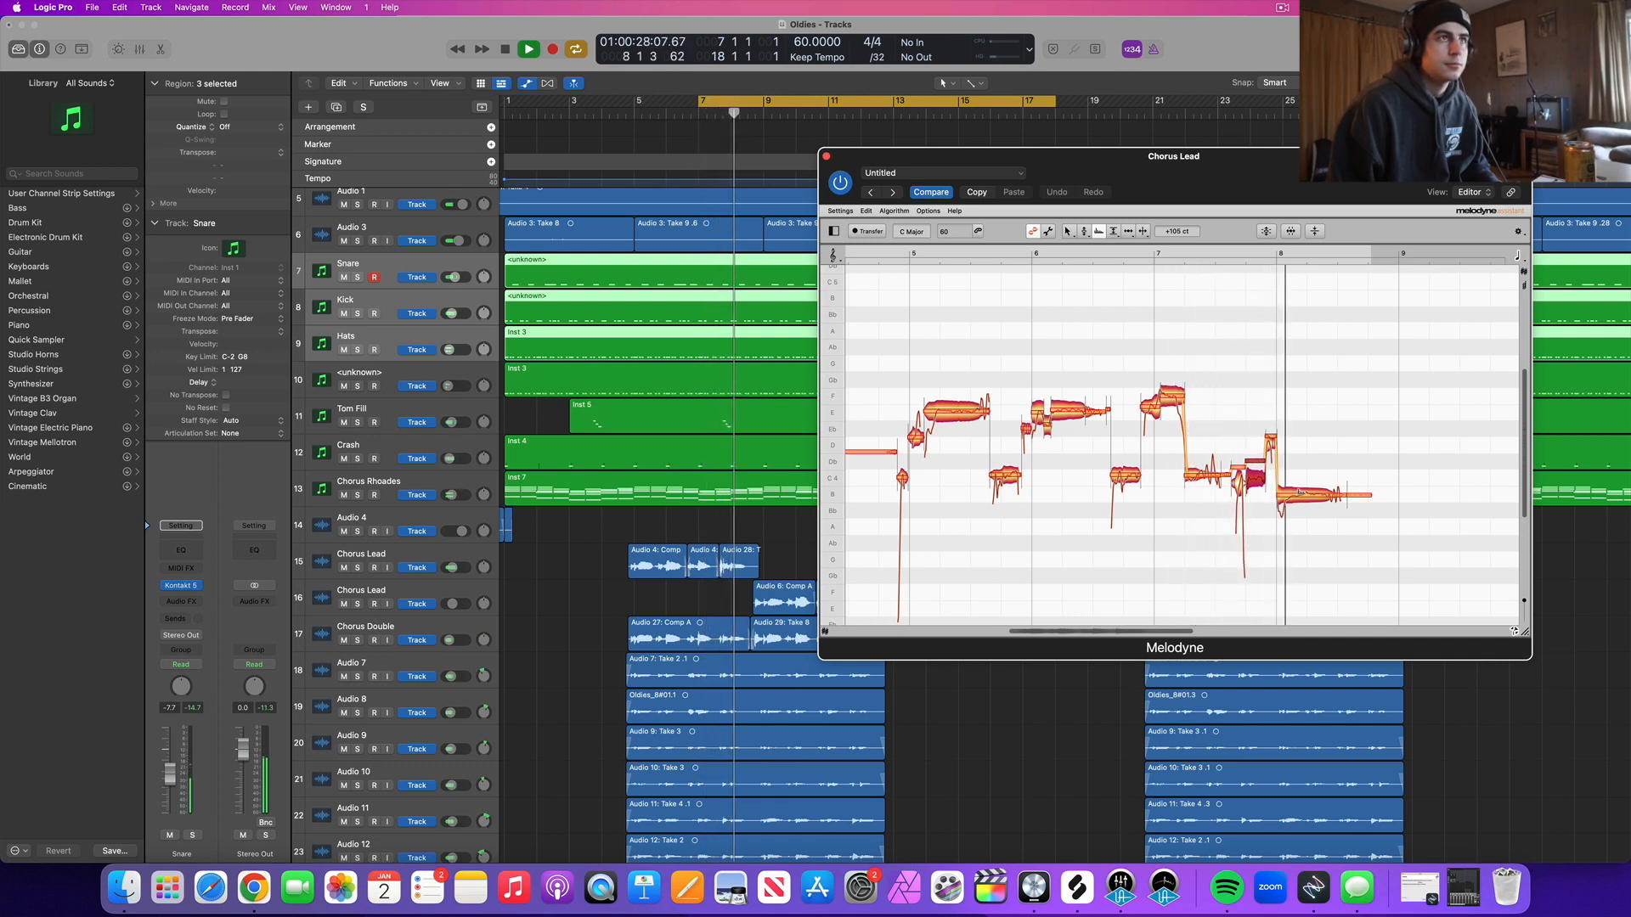
{"action": "key", "text": "space"}
Step: Raise the formant of the sustained B3 note after bar 8 to +94 ct and its trailing fragment to +90 ct, auditioning the phrase
{"action": "left_click", "coordinate": [1299, 490]}
{"action": "left_click_drag", "start_coordinate": [1298, 485], "coordinate": [1298, 481]}
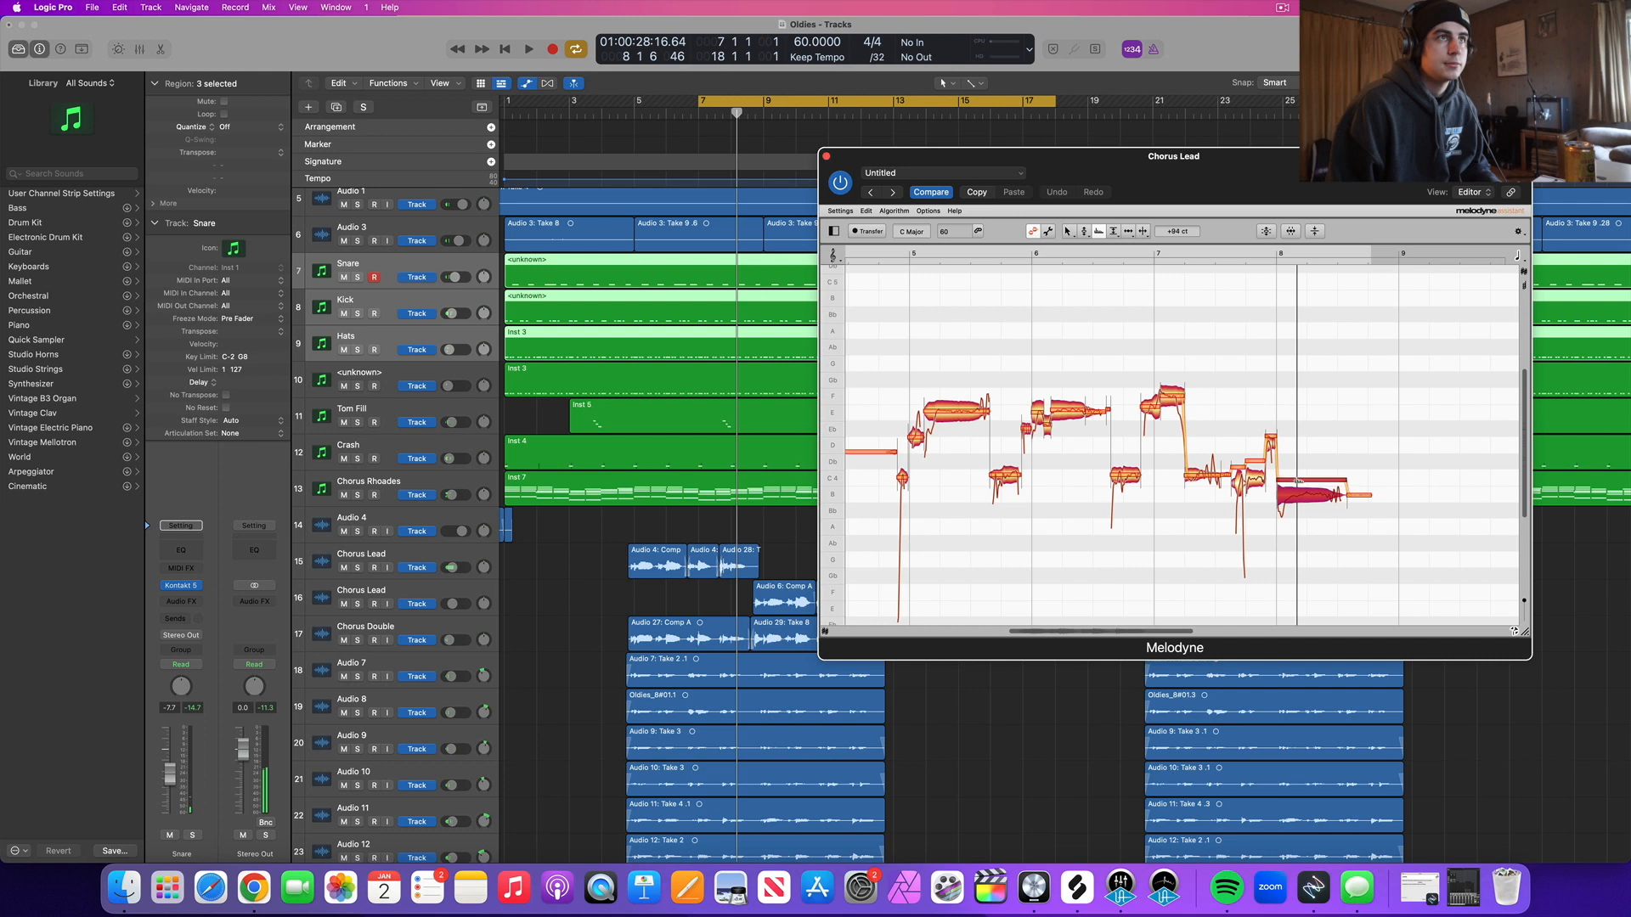
{"action": "key", "text": "space"}
{"action": "left_click", "coordinate": [1359, 480]}
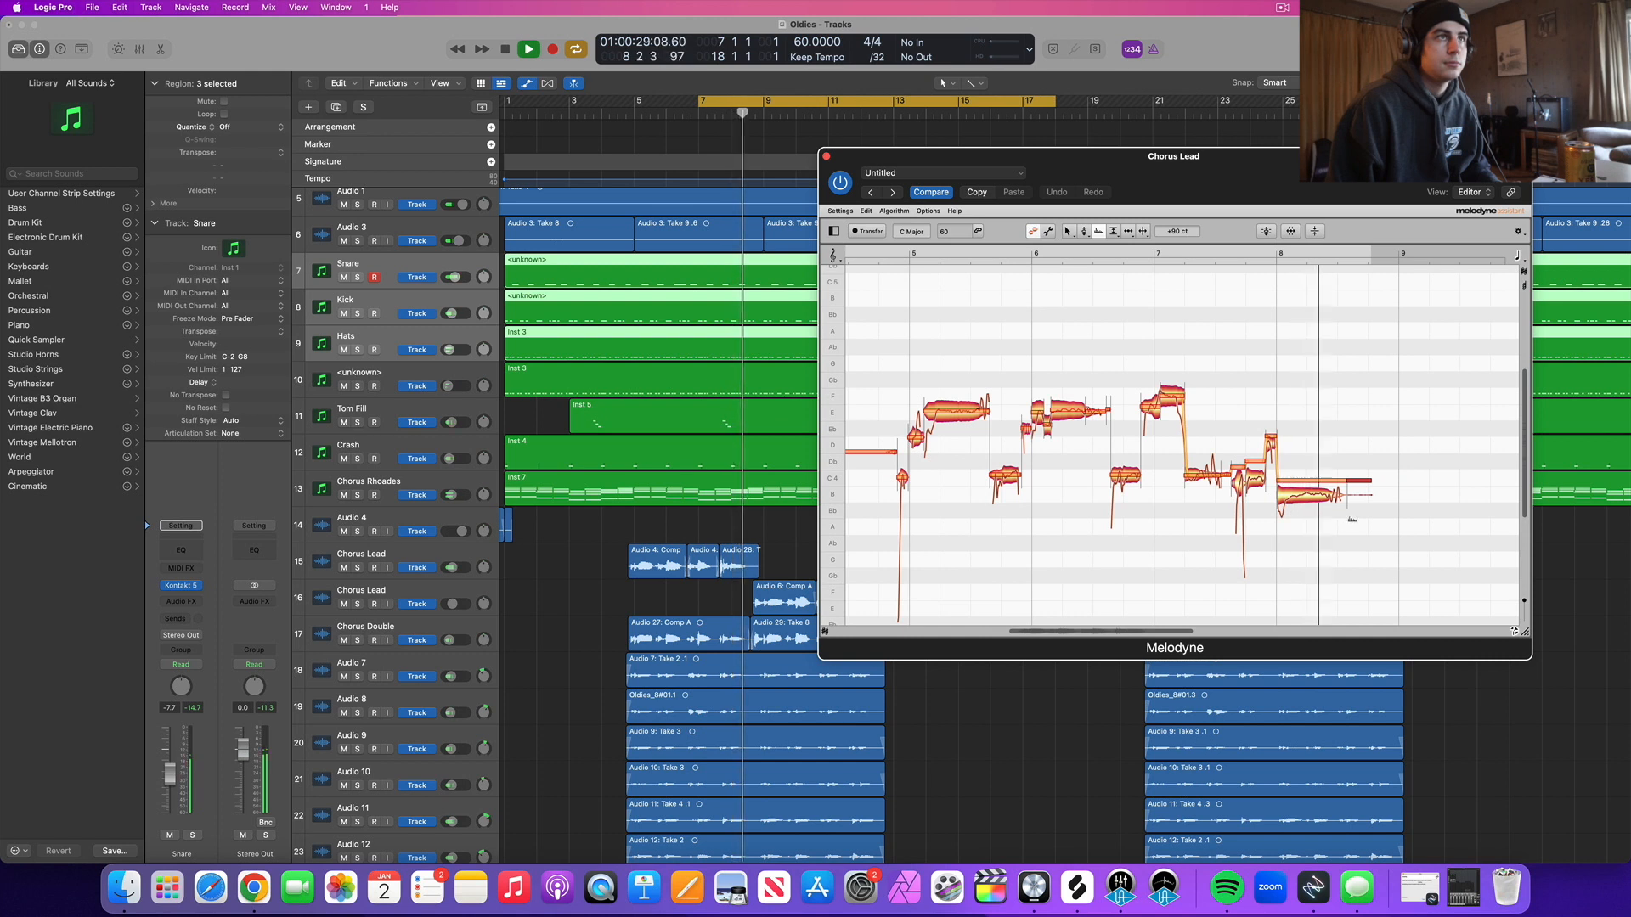
{"action": "key", "text": "space"}
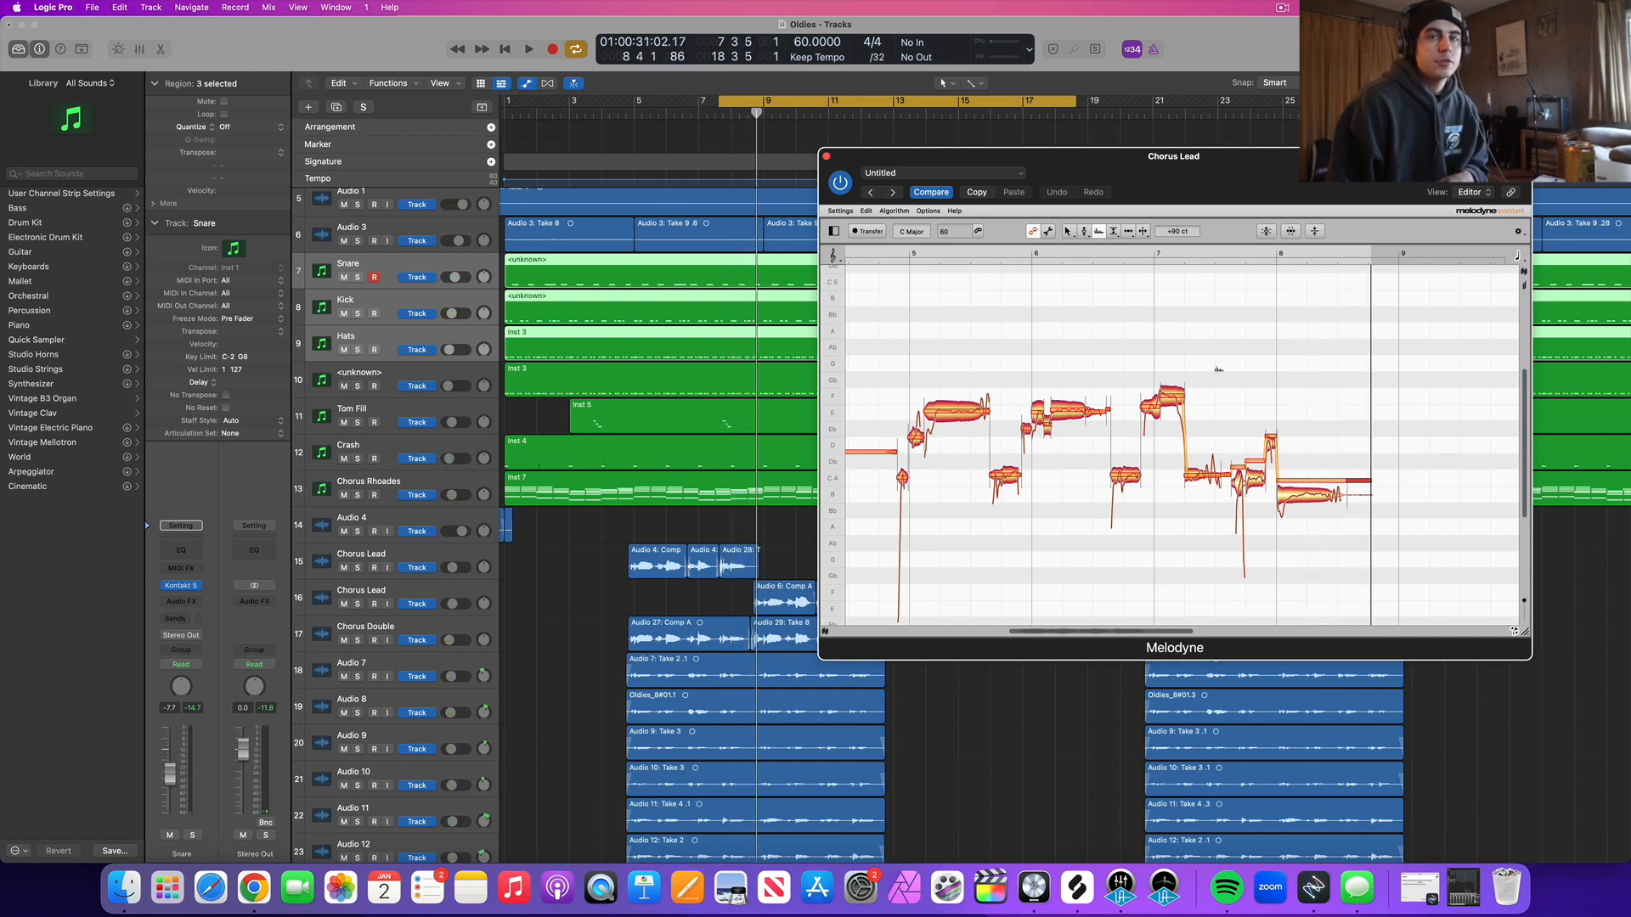